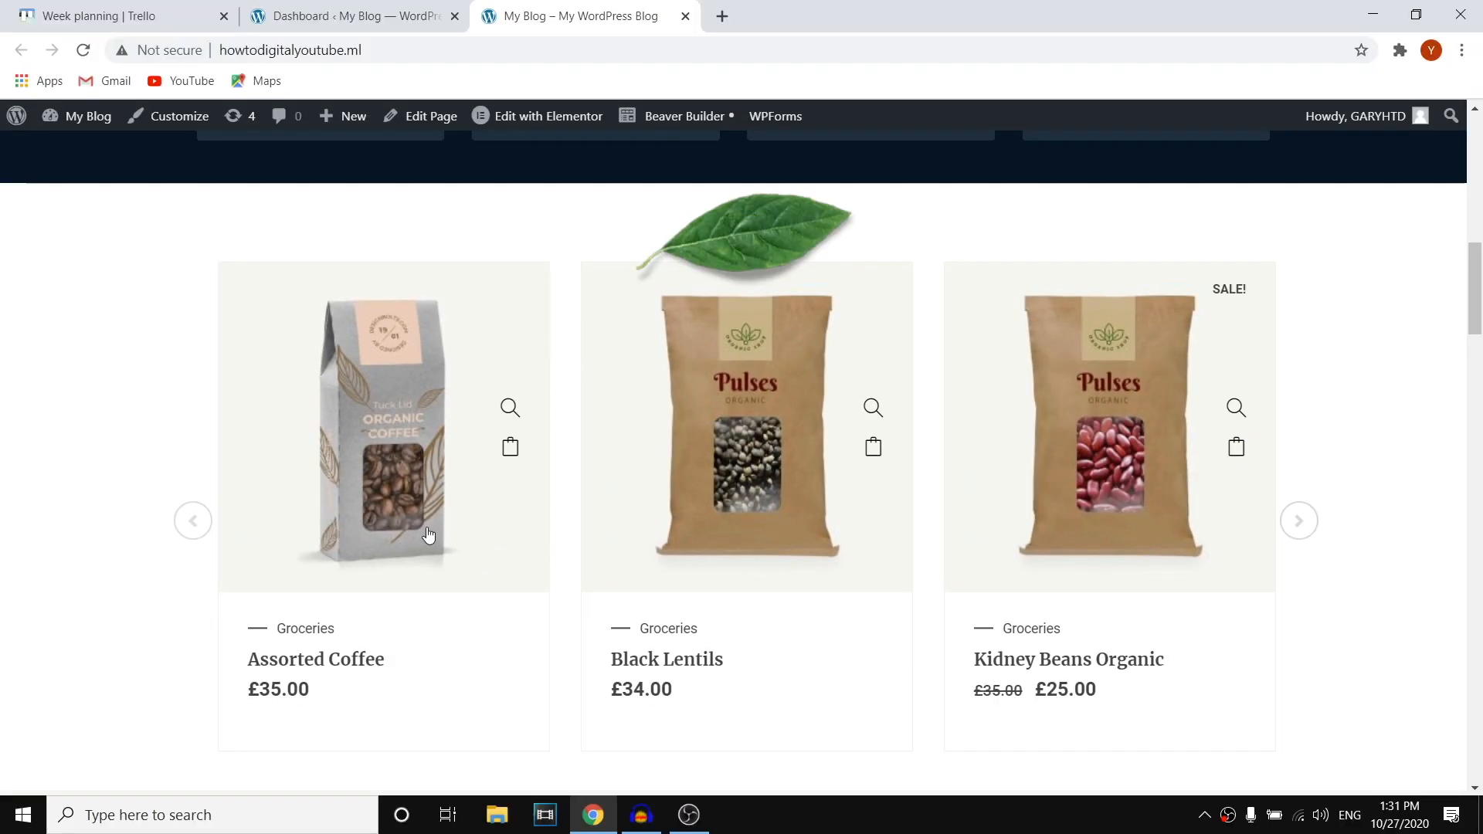
Examine the product carousel on the store's live home page, paging back and forth through its products.
click(78, 511)
click(192, 522)
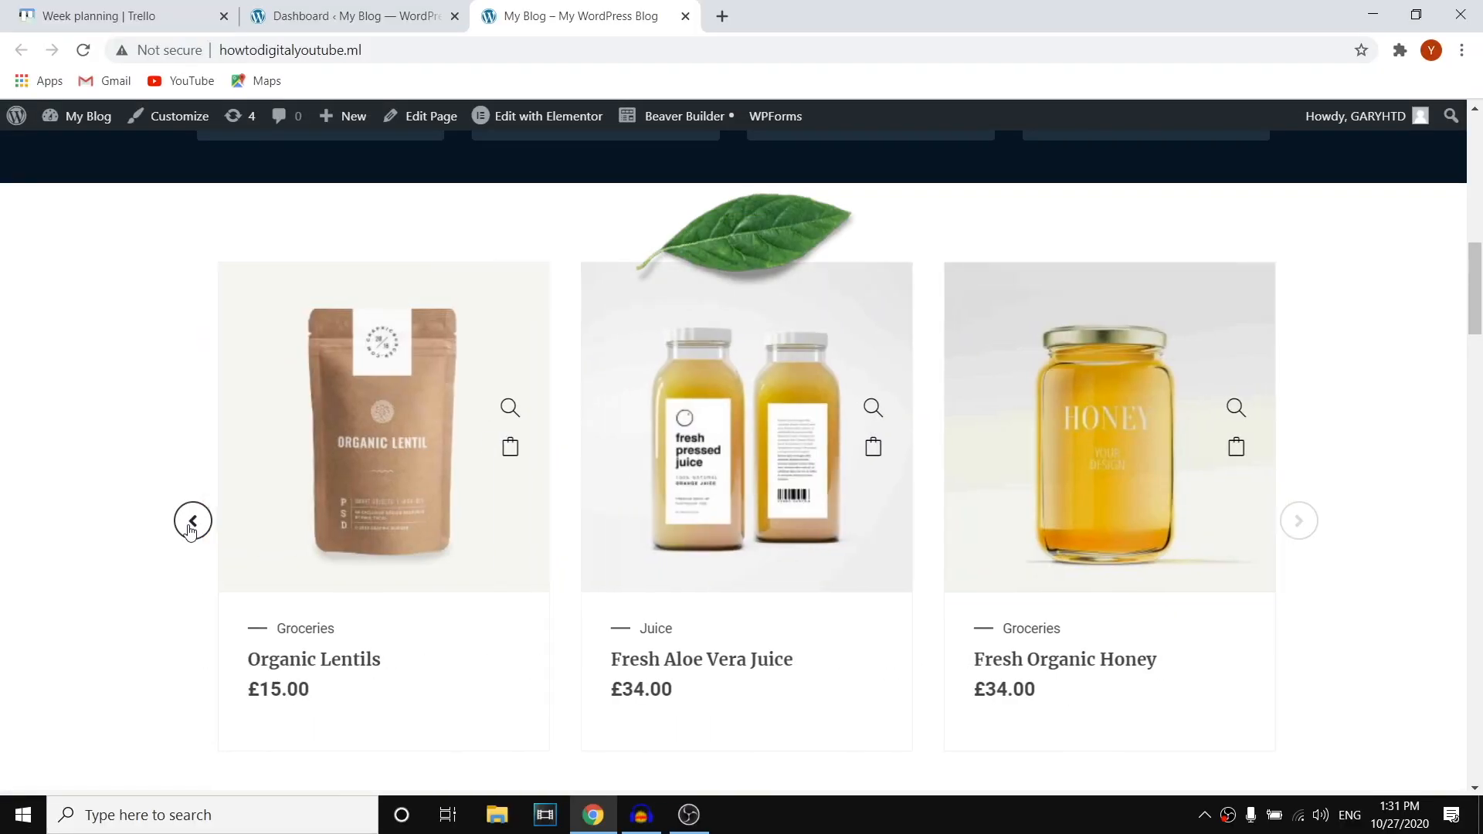
click(192, 522)
click(193, 522)
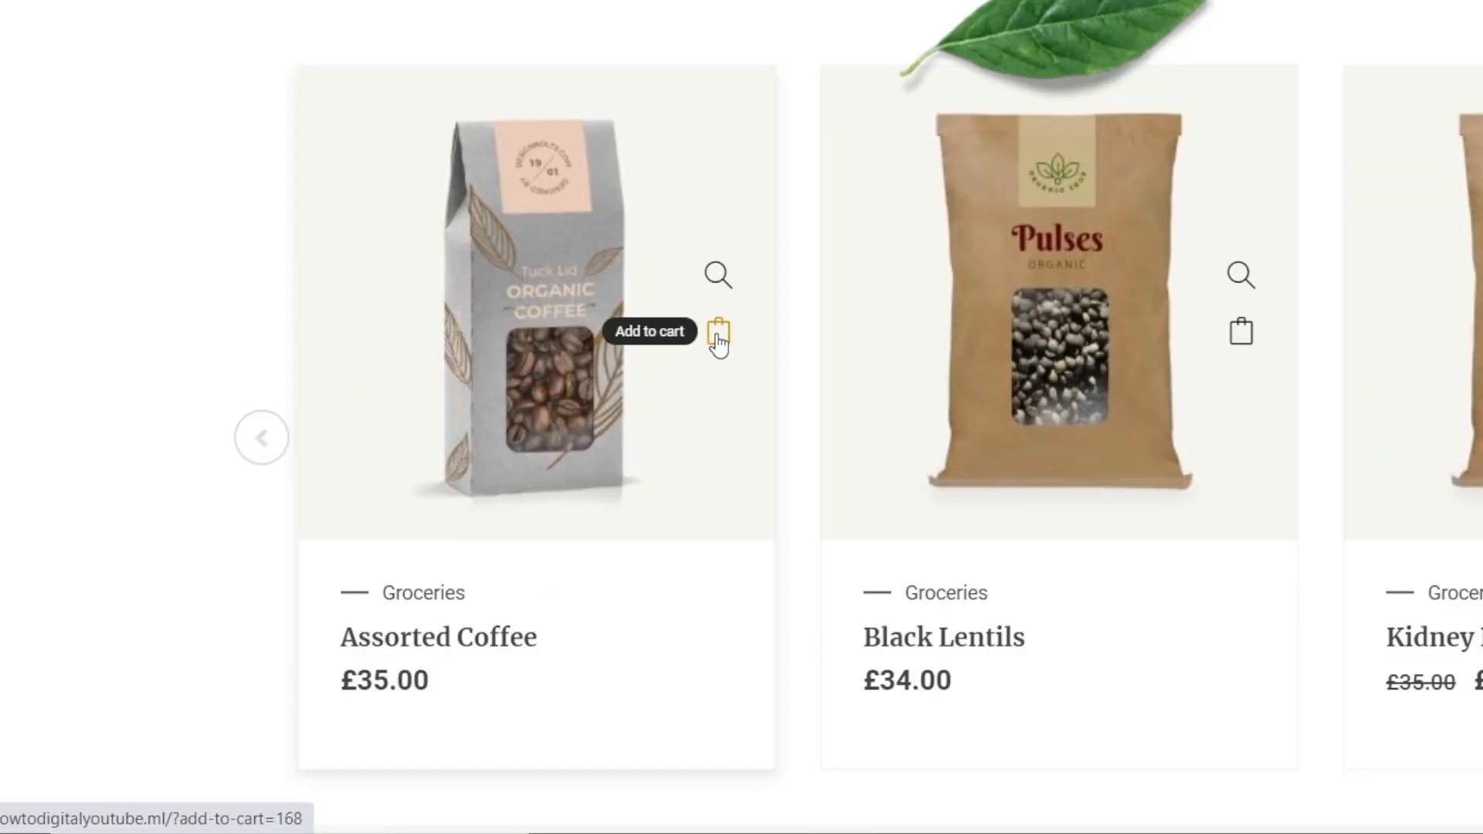
scroll(1120, 342, down, 2)
scroll(1205, 344, up, 2)
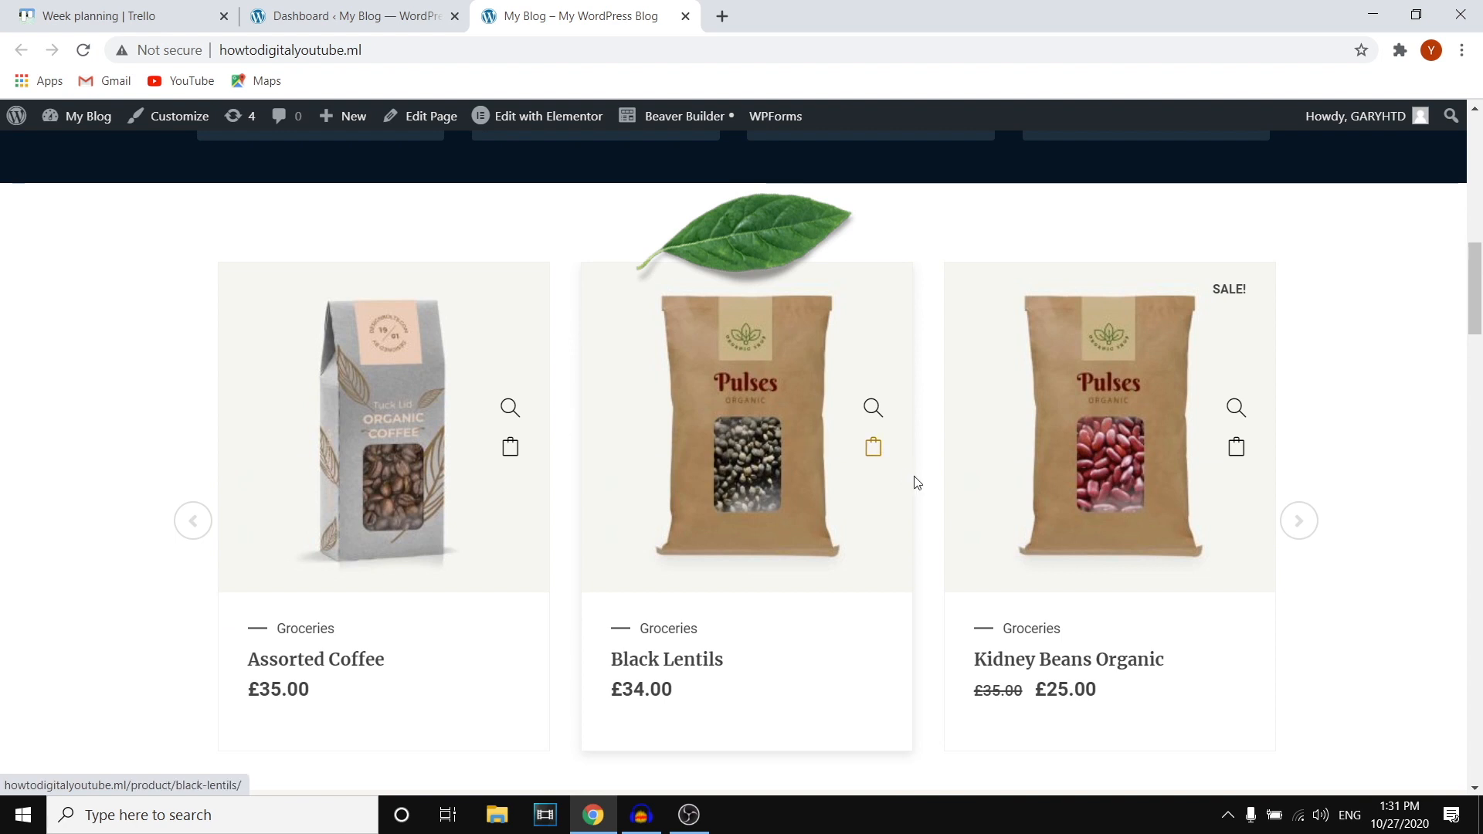
scroll(1304, 386, up, 10)
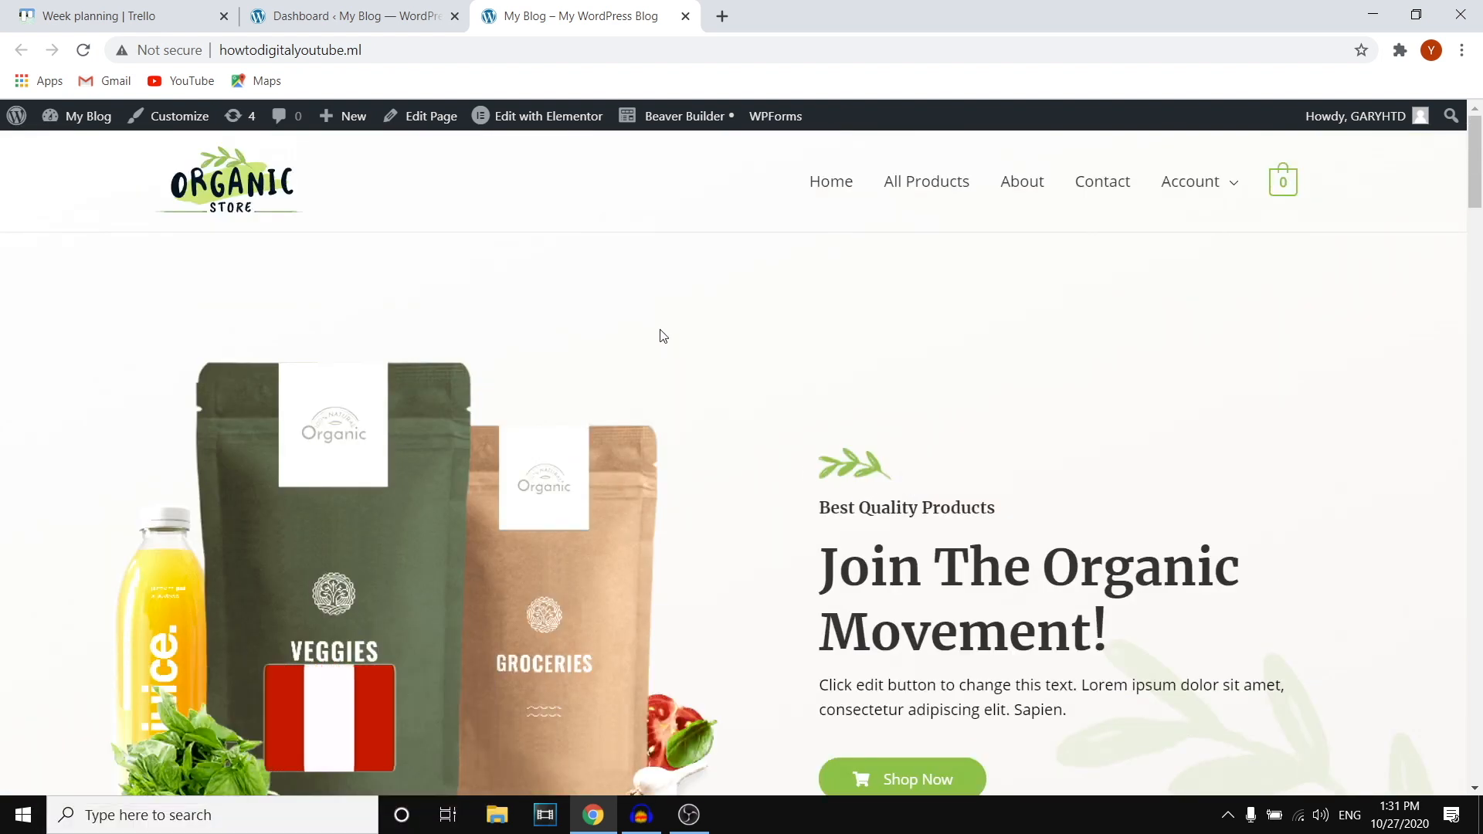
click(391, 7)
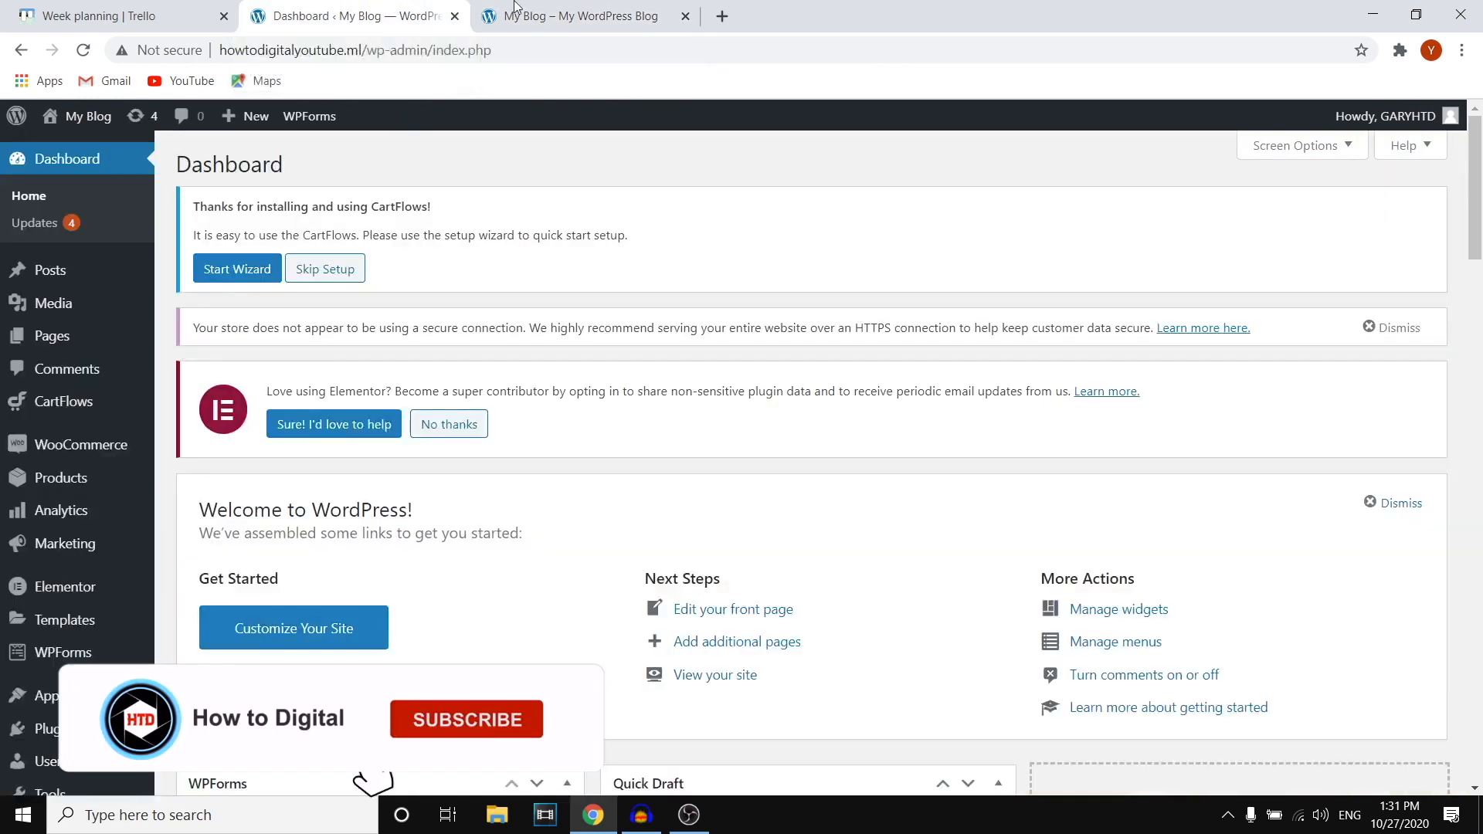
click(571, 16)
scroll(1005, 386, down, 10)
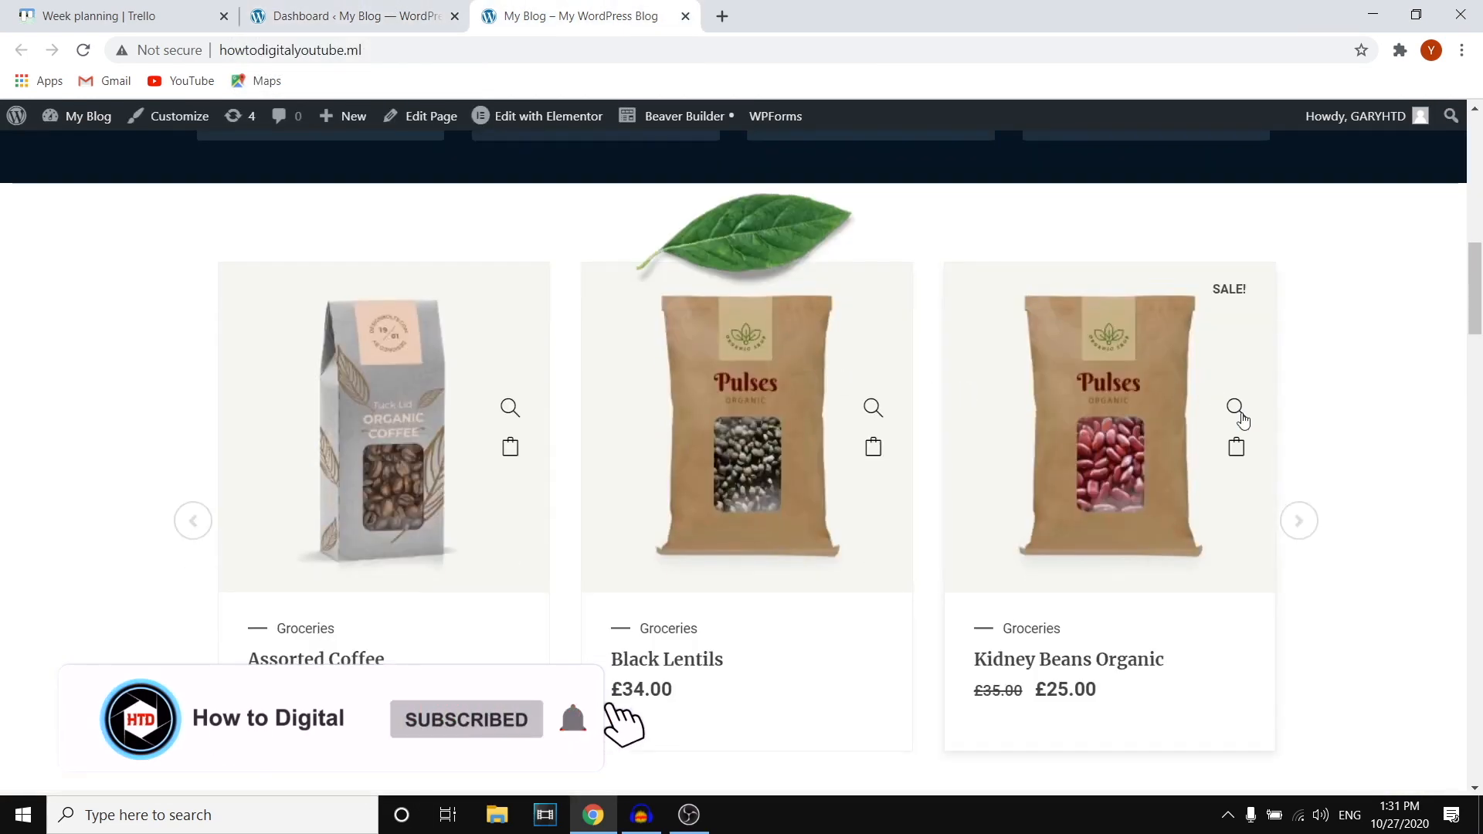
click(1298, 520)
click(1299, 522)
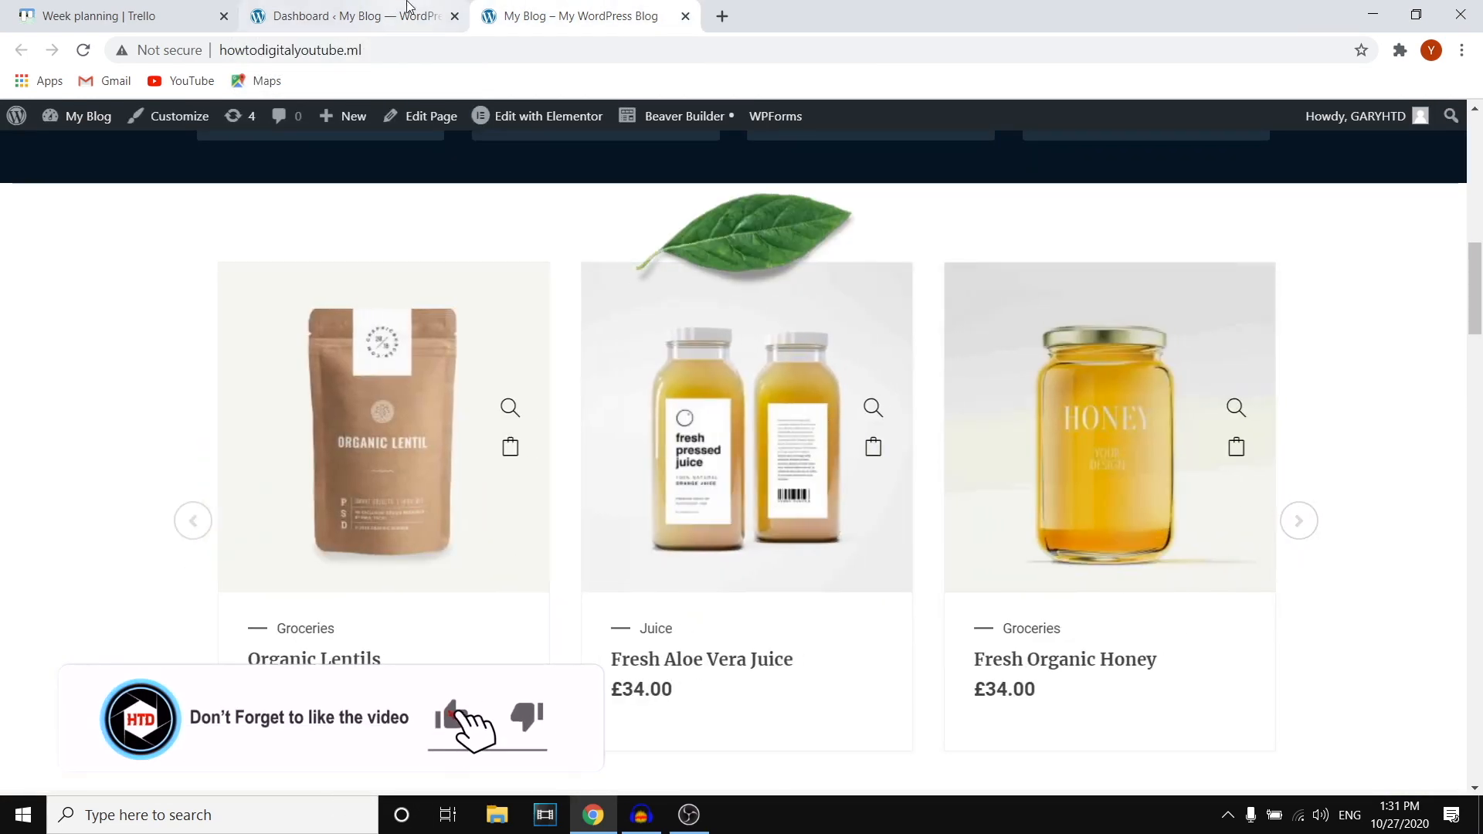
Open the page for adding new plugins from the WordPress dashboard and search for "woolentor".
click(351, 16)
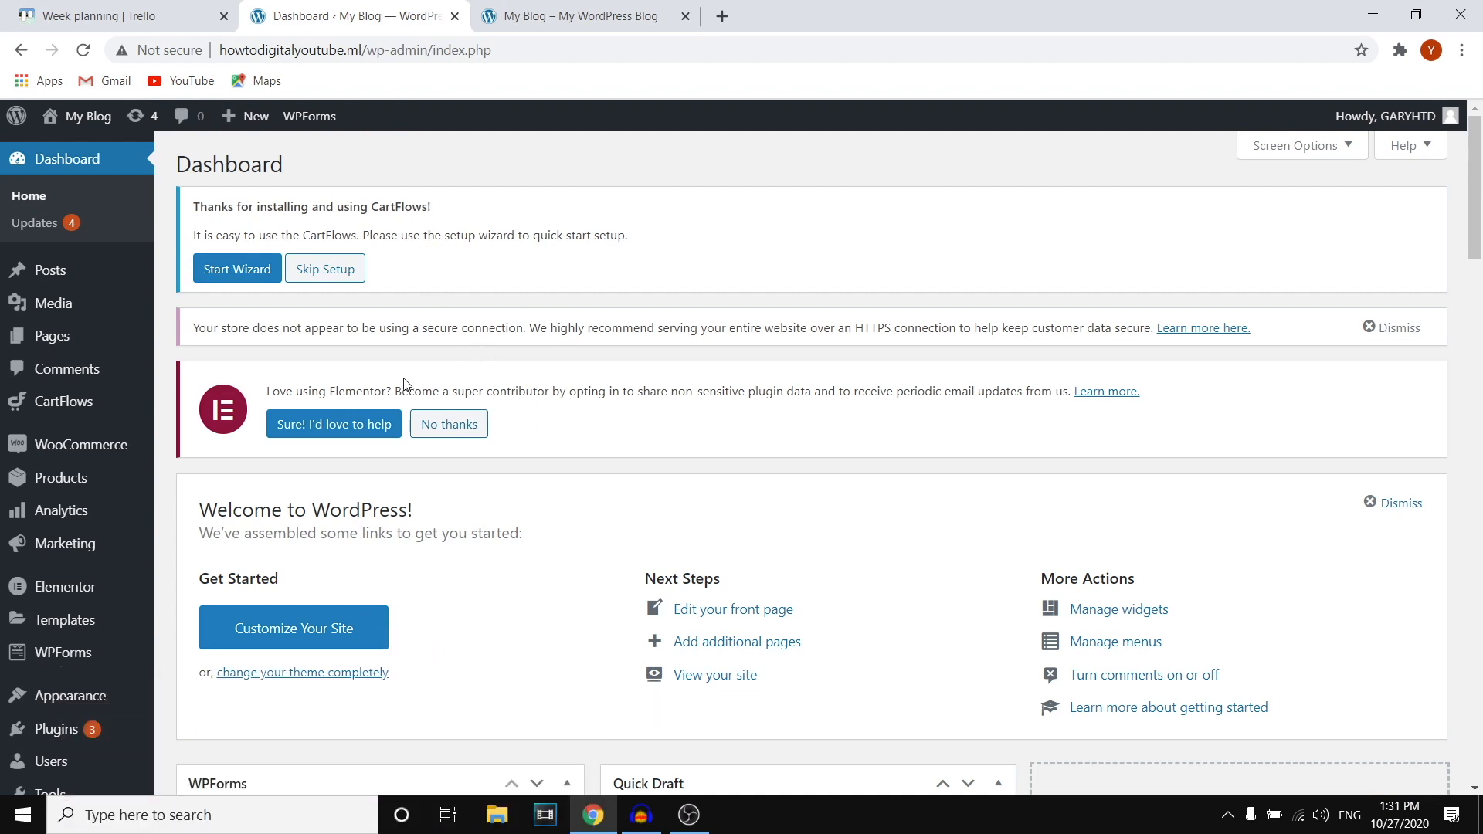
scroll(47, 510, down, 2)
mouse_move(48, 570)
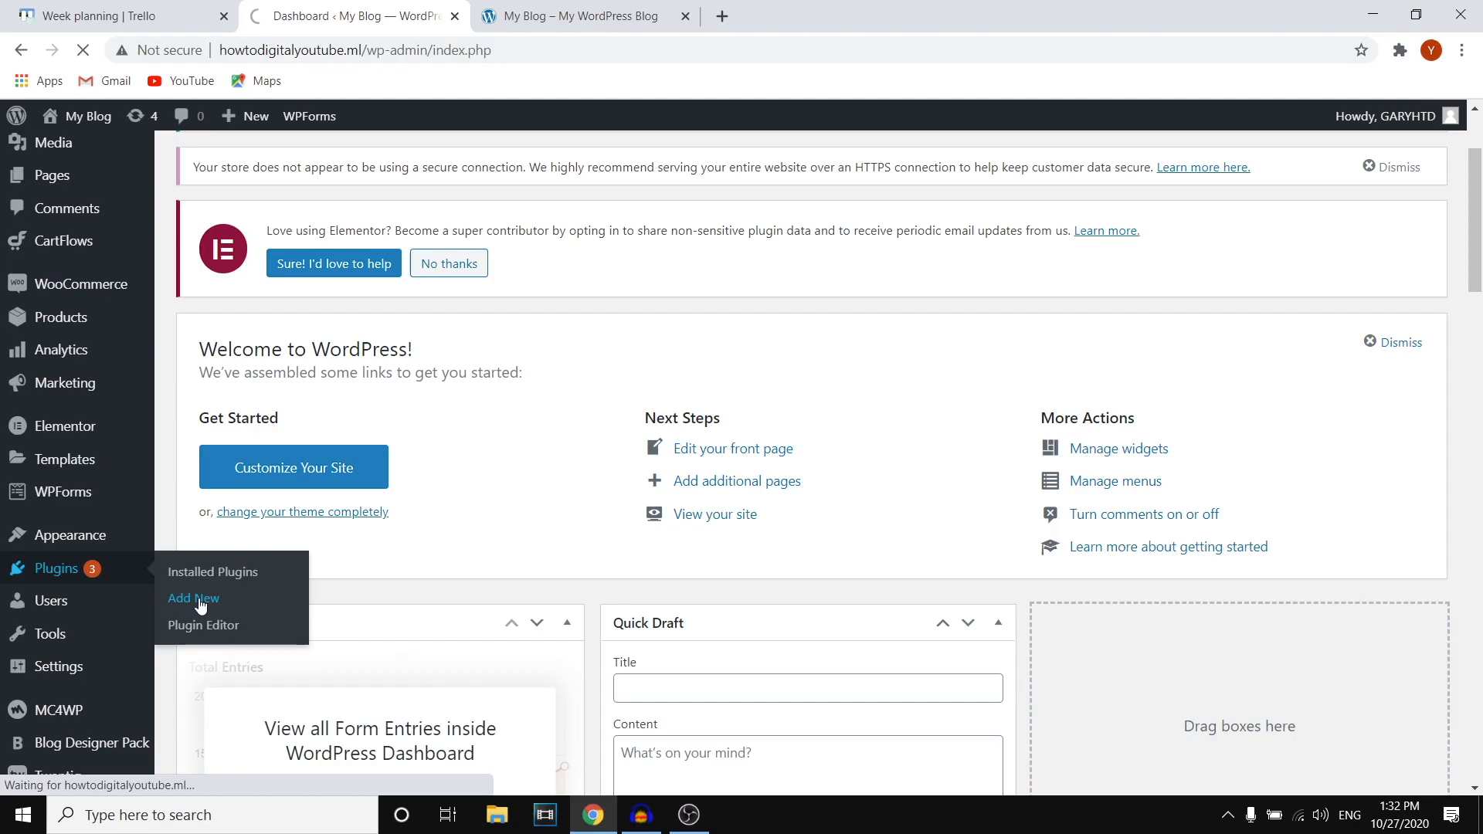
click(300, 580)
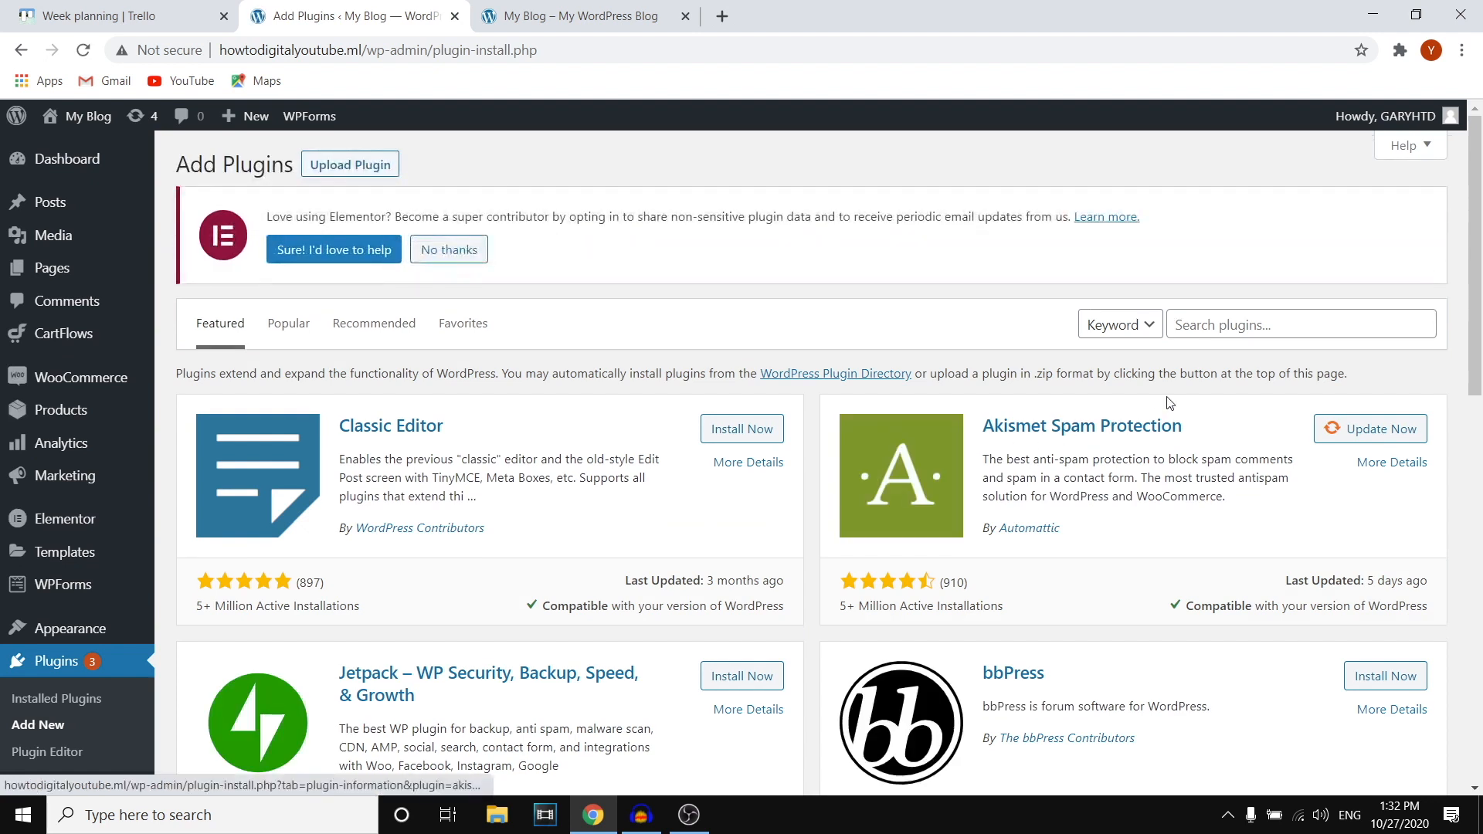
click(1228, 331)
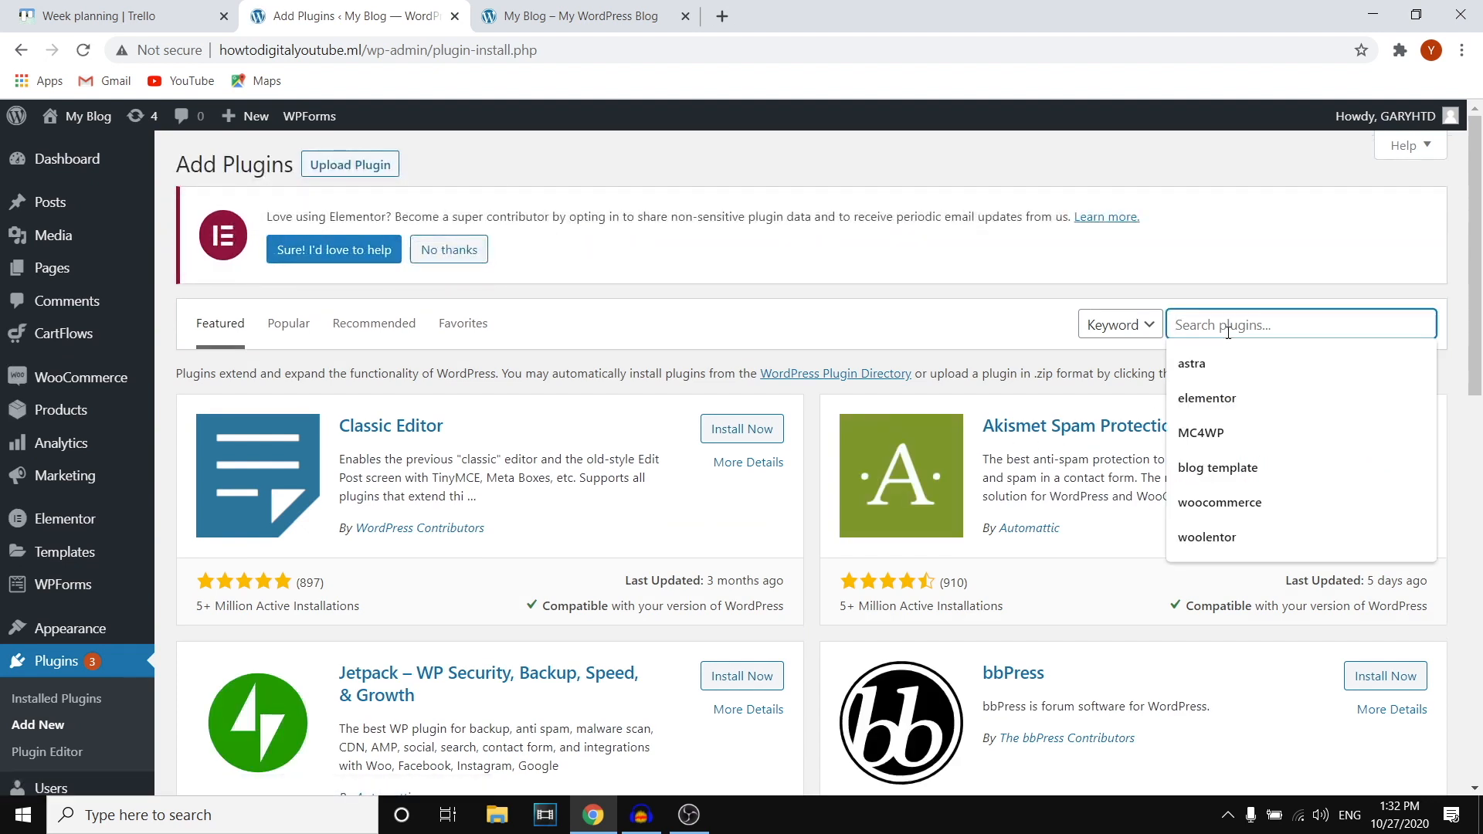
text(wo)
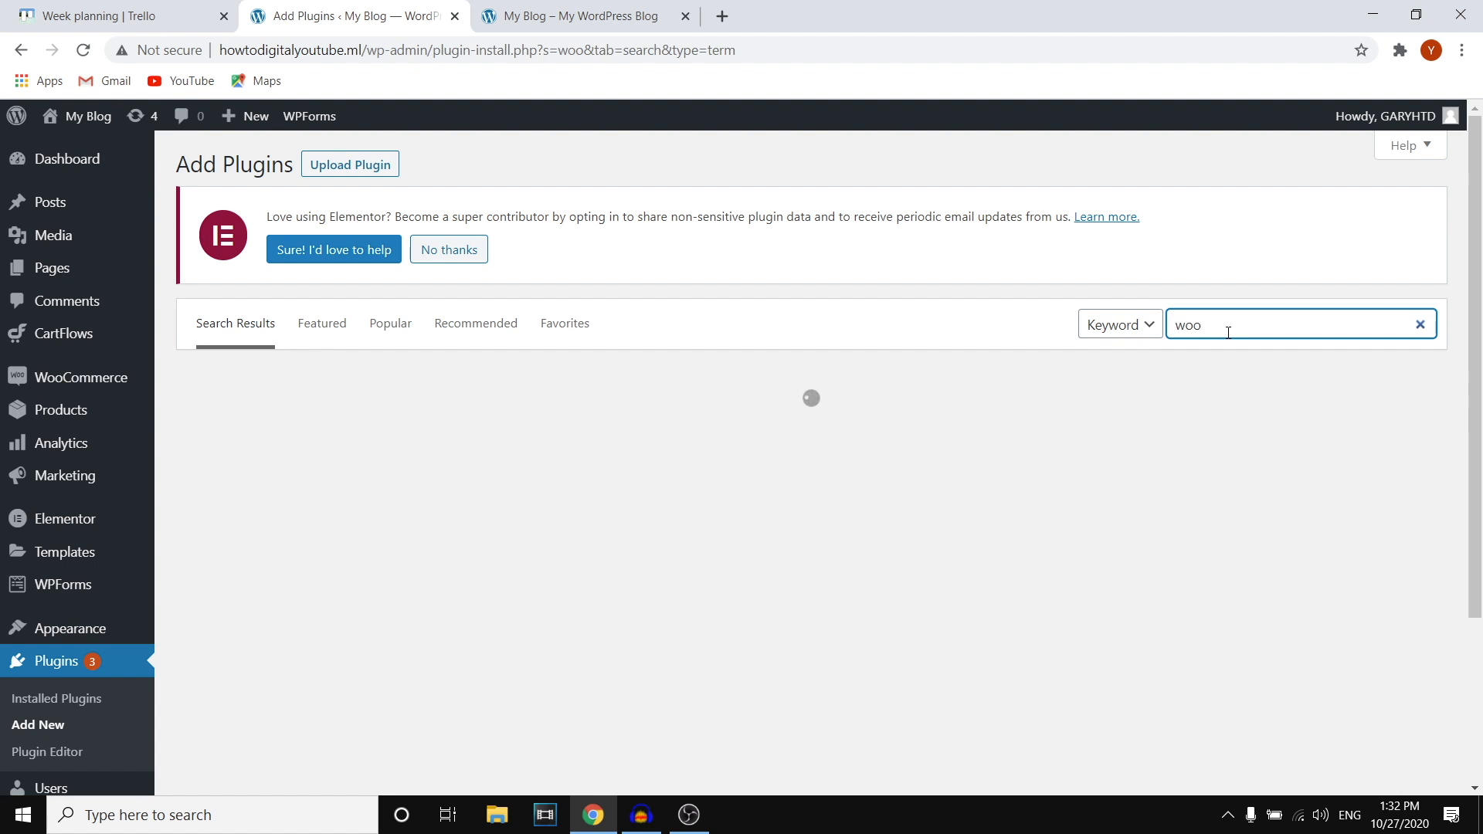
text(o)
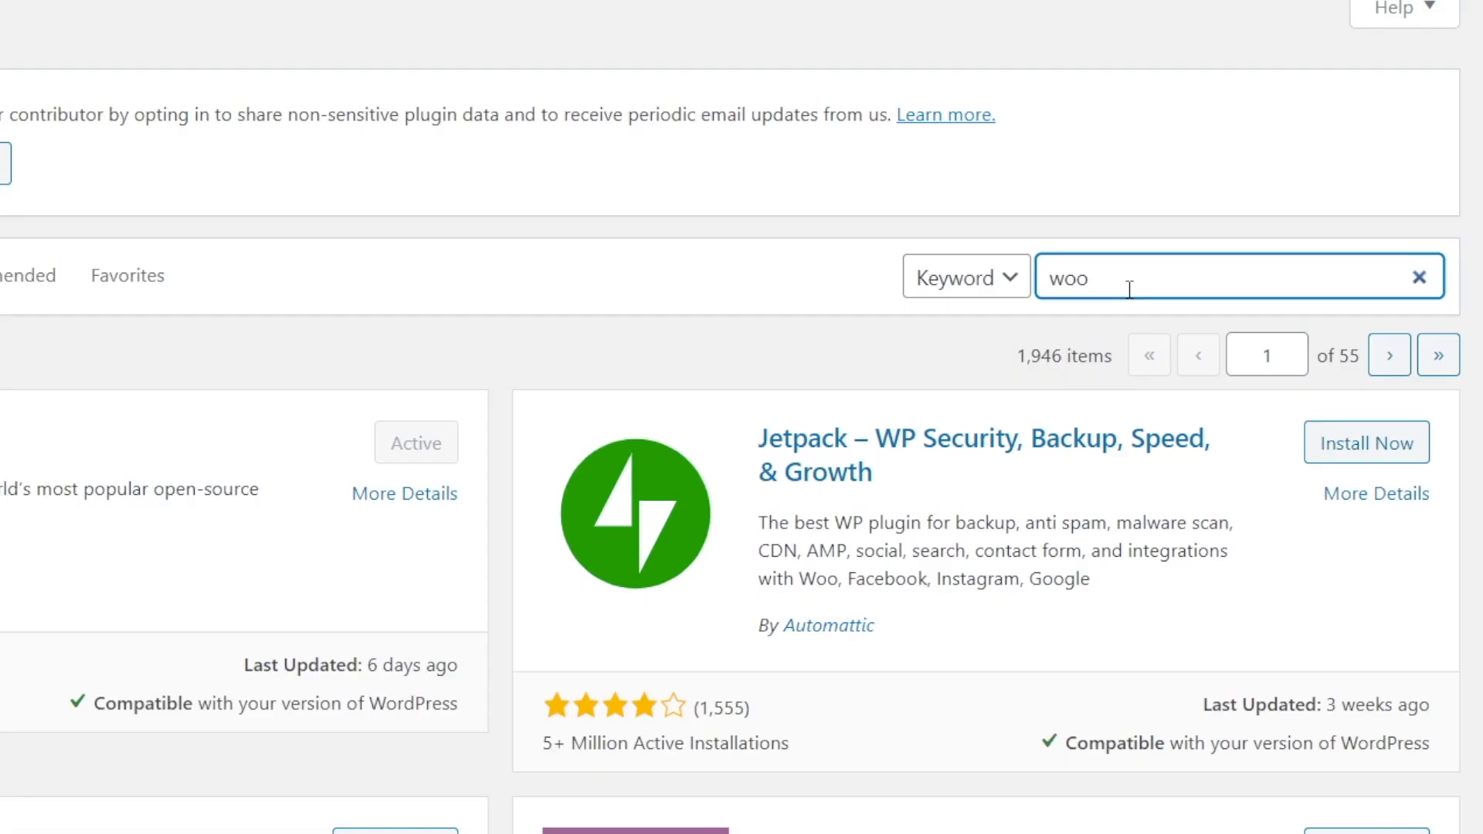
text(lentor)
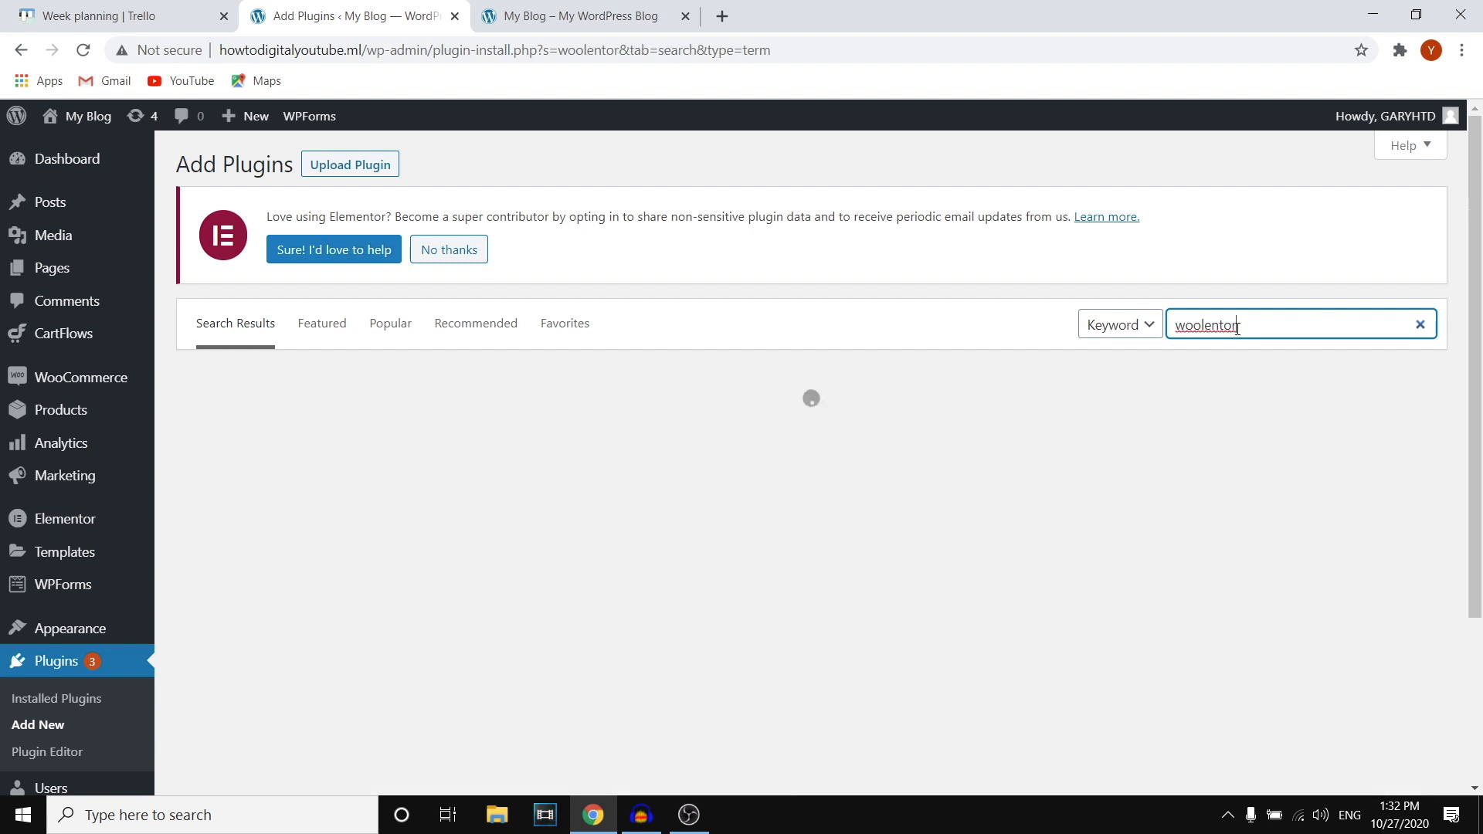
Install the "WooLentor – WooCommerce Elementor Addons + Builder" plugin.
drag(1257, 327, 1105, 331)
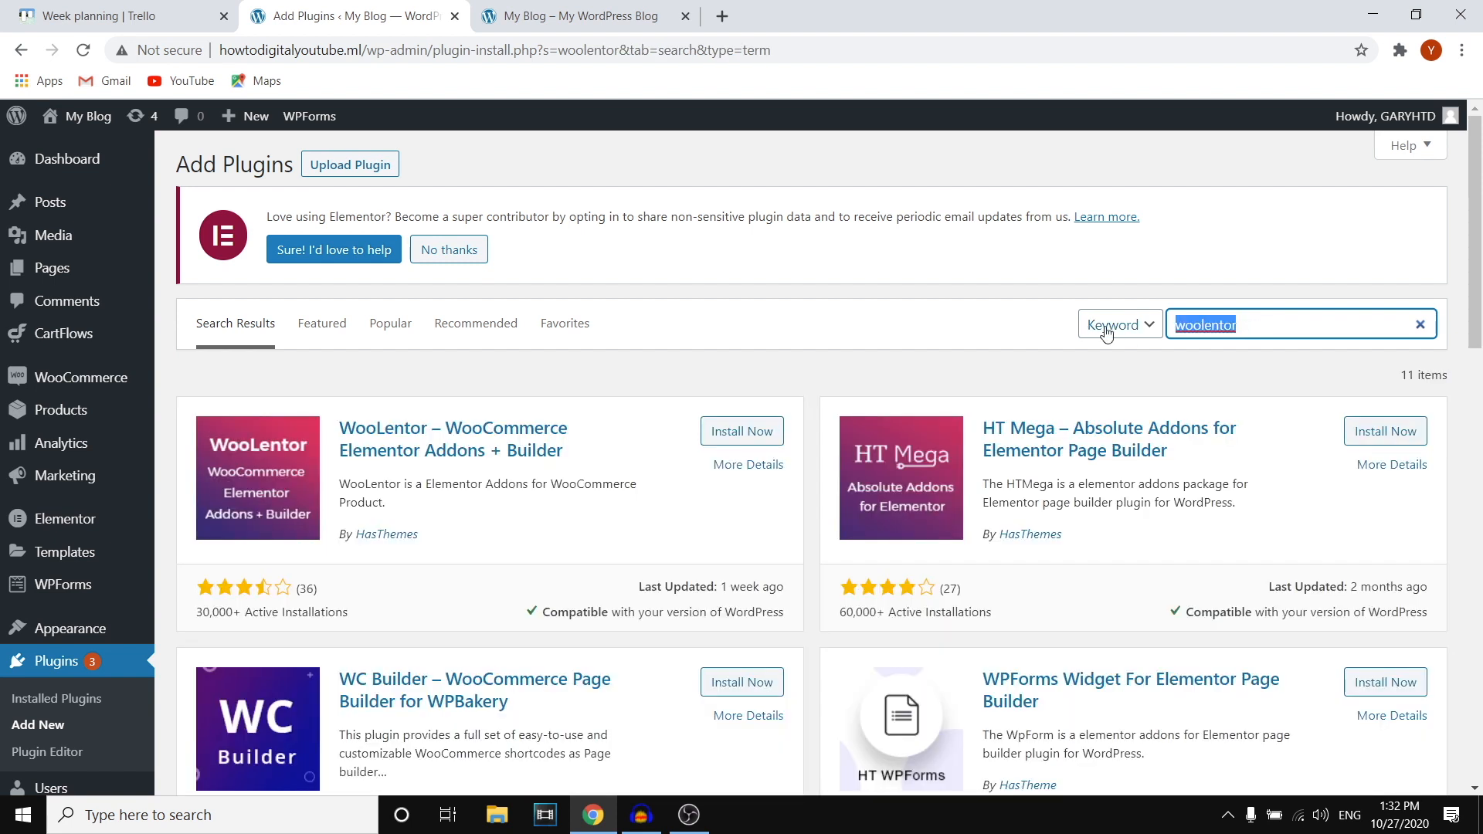
click(1259, 328)
click(1282, 254)
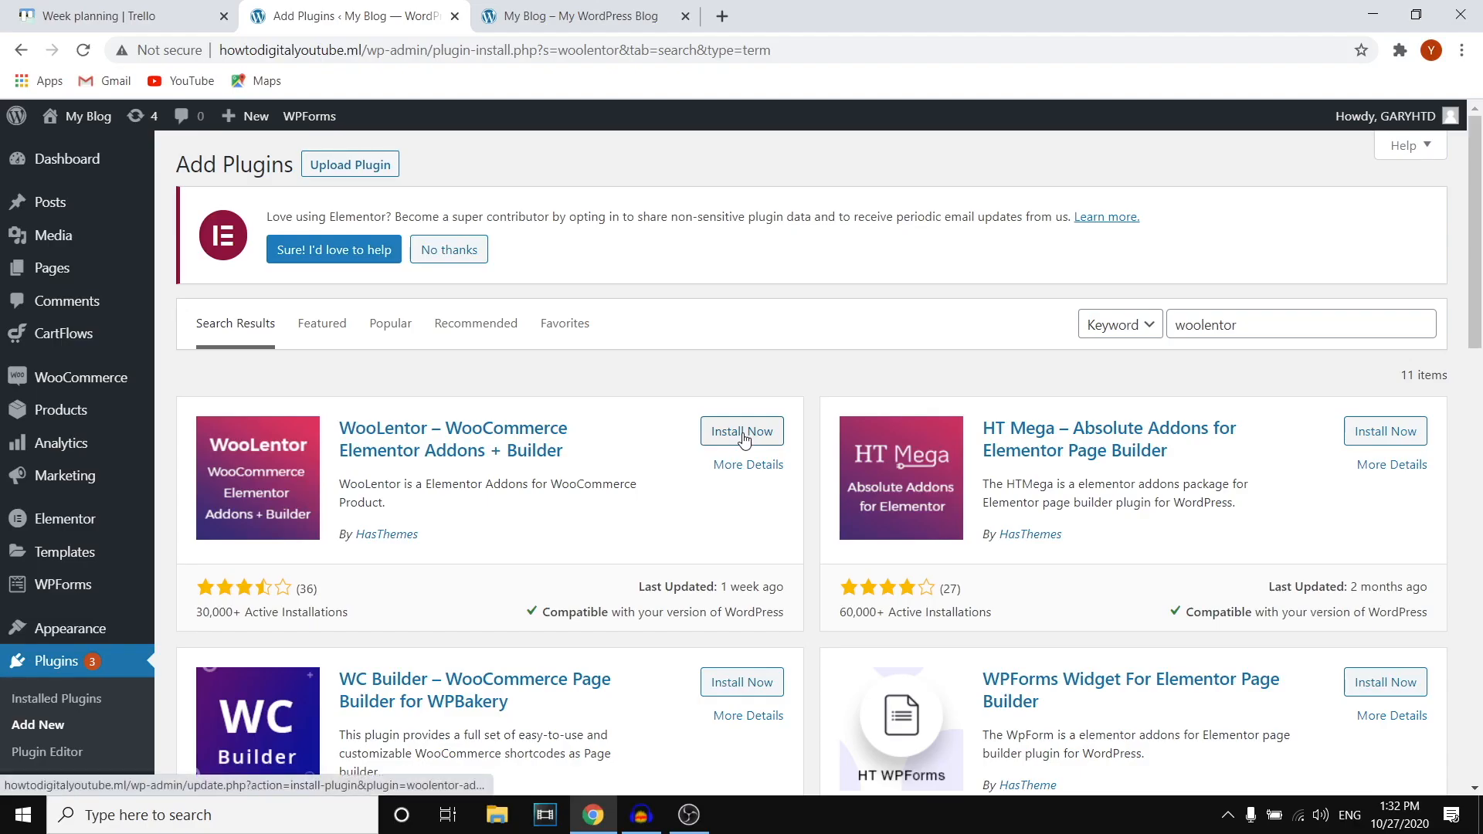
click(1116, 352)
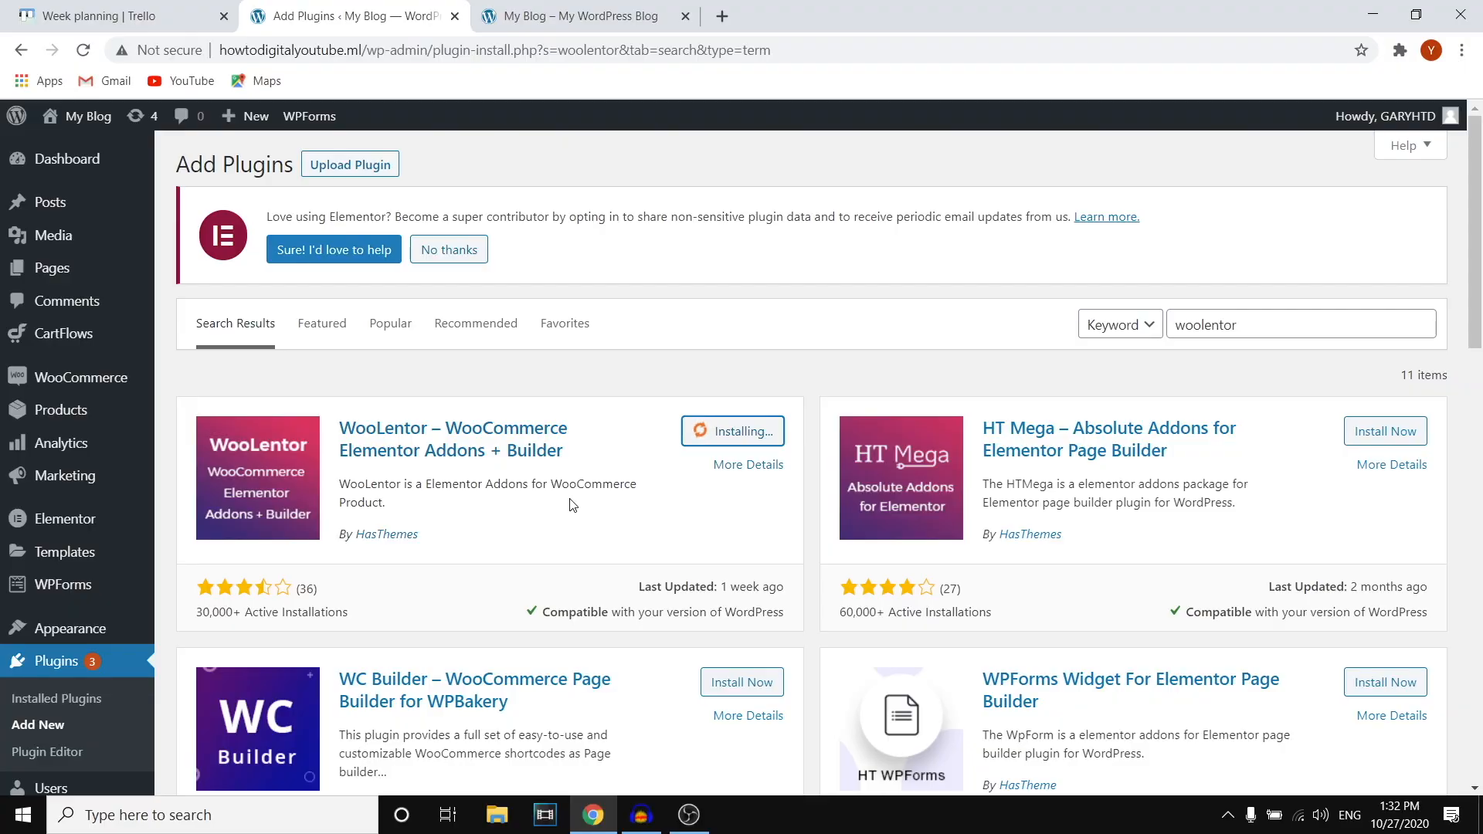
Activate the WooLentor plugin after a brief look at the live home page's product carousel.
click(560, 9)
scroll(927, 431, down, 7)
scroll(946, 421, up, 8)
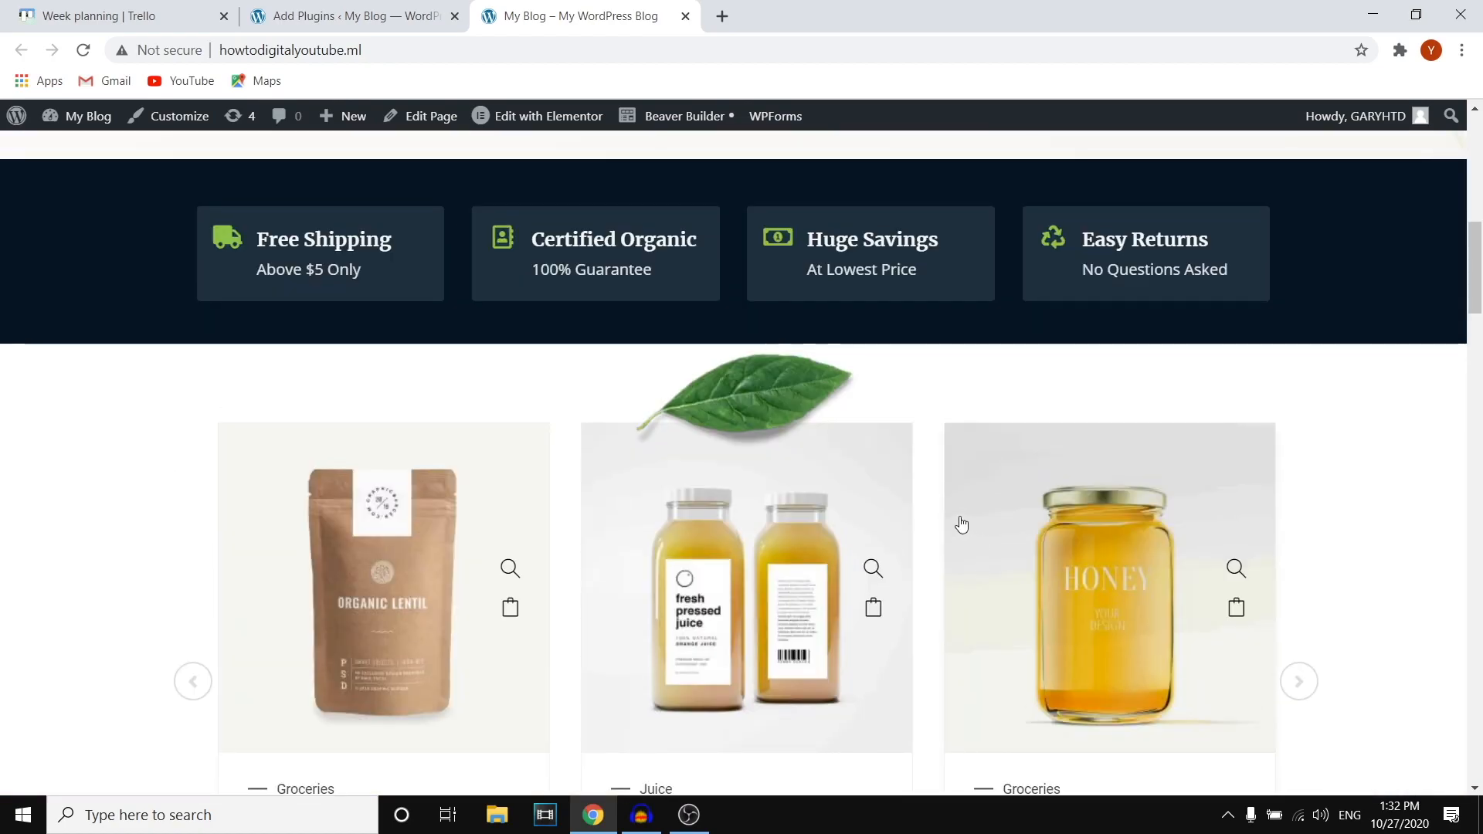
scroll(772, 417, up, 5)
click(436, 11)
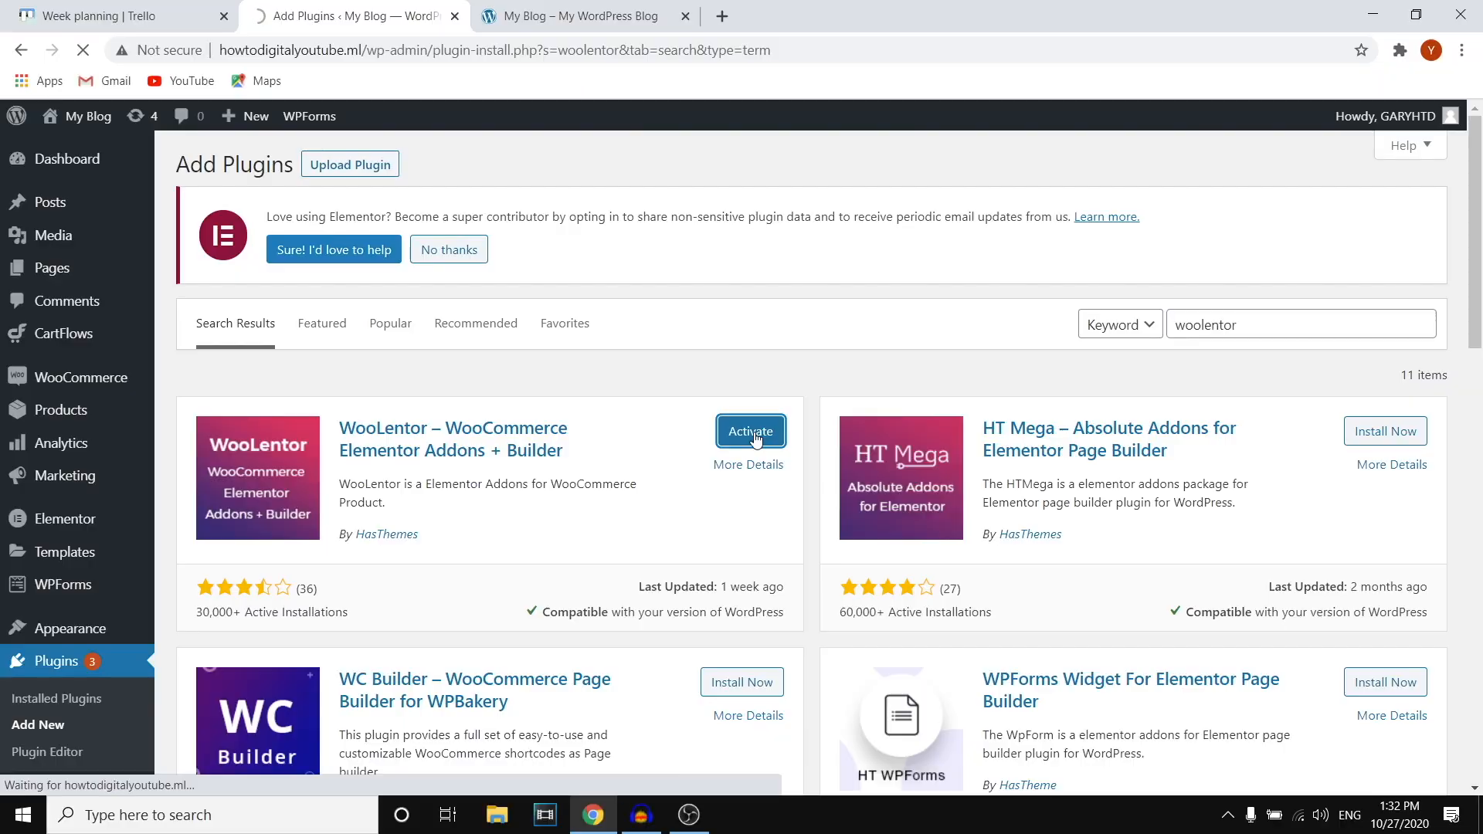
click(761, 417)
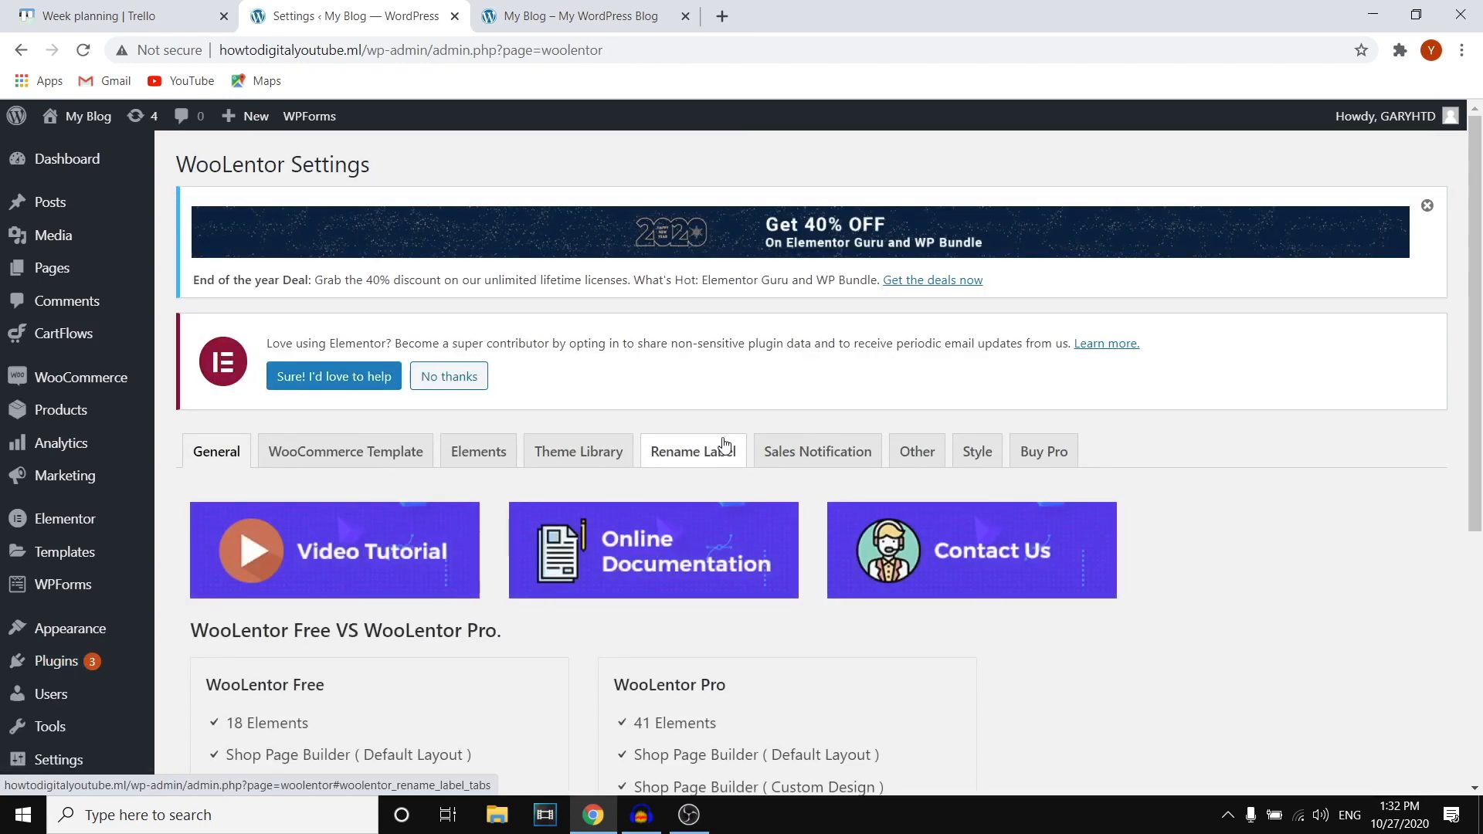
Examine the WooLentor Free versus WooLentor Pro feature comparison in the plugin's general settings.
scroll(724, 443, down, 4)
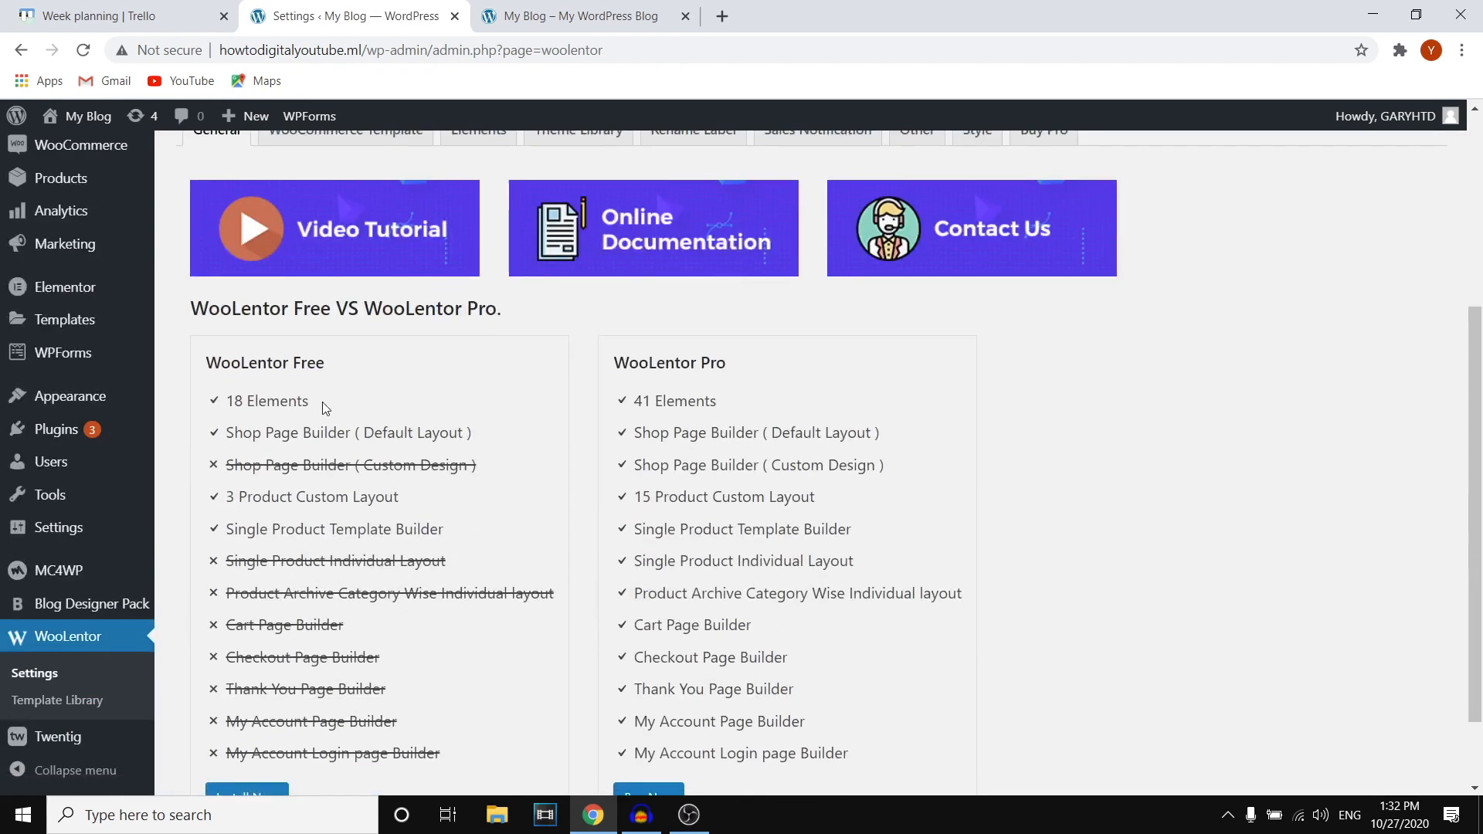
drag(324, 363, 208, 369)
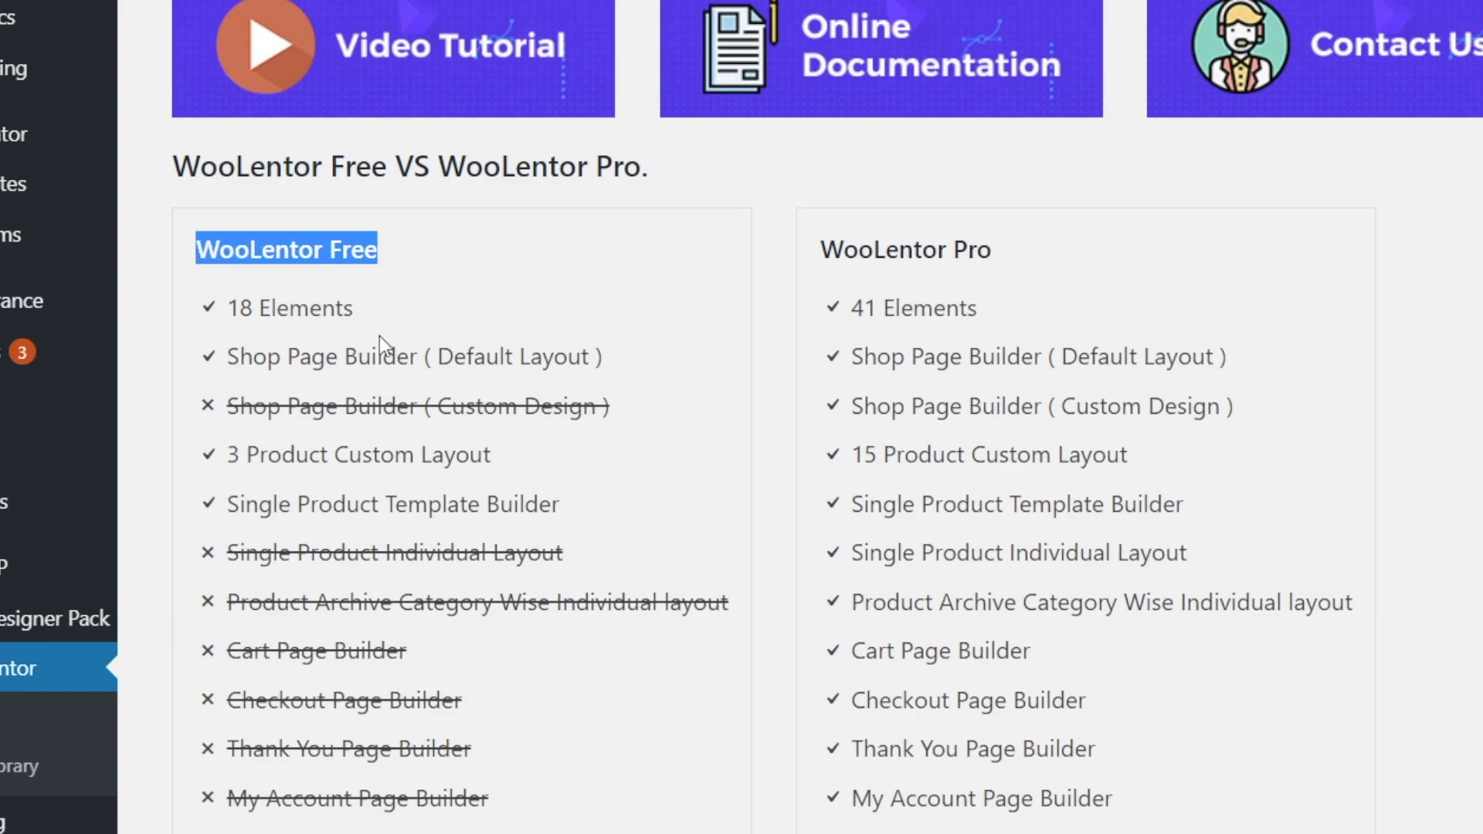
scroll(378, 336, down, 2)
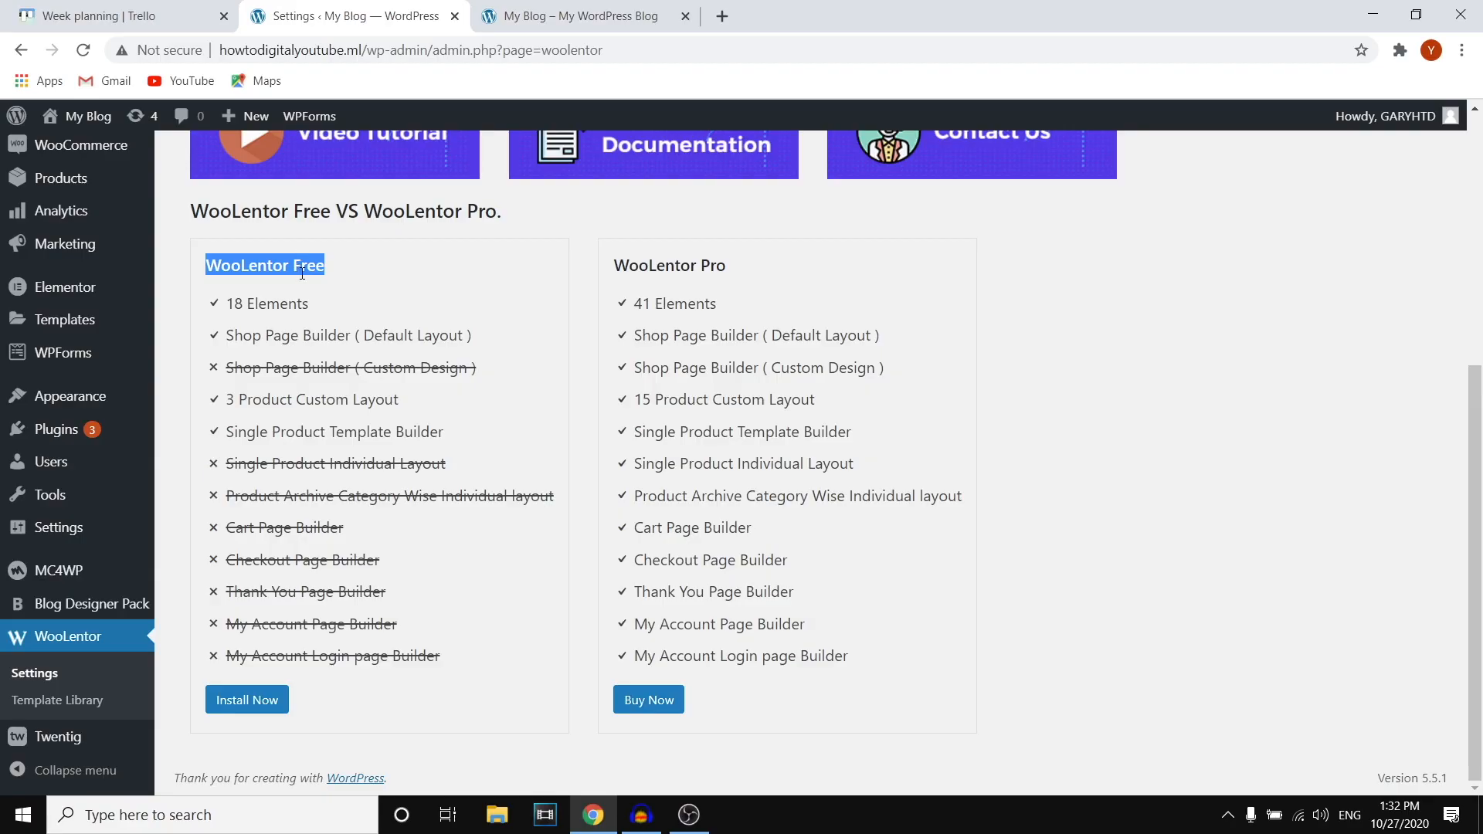
click(302, 272)
scroll(318, 309, up, 6)
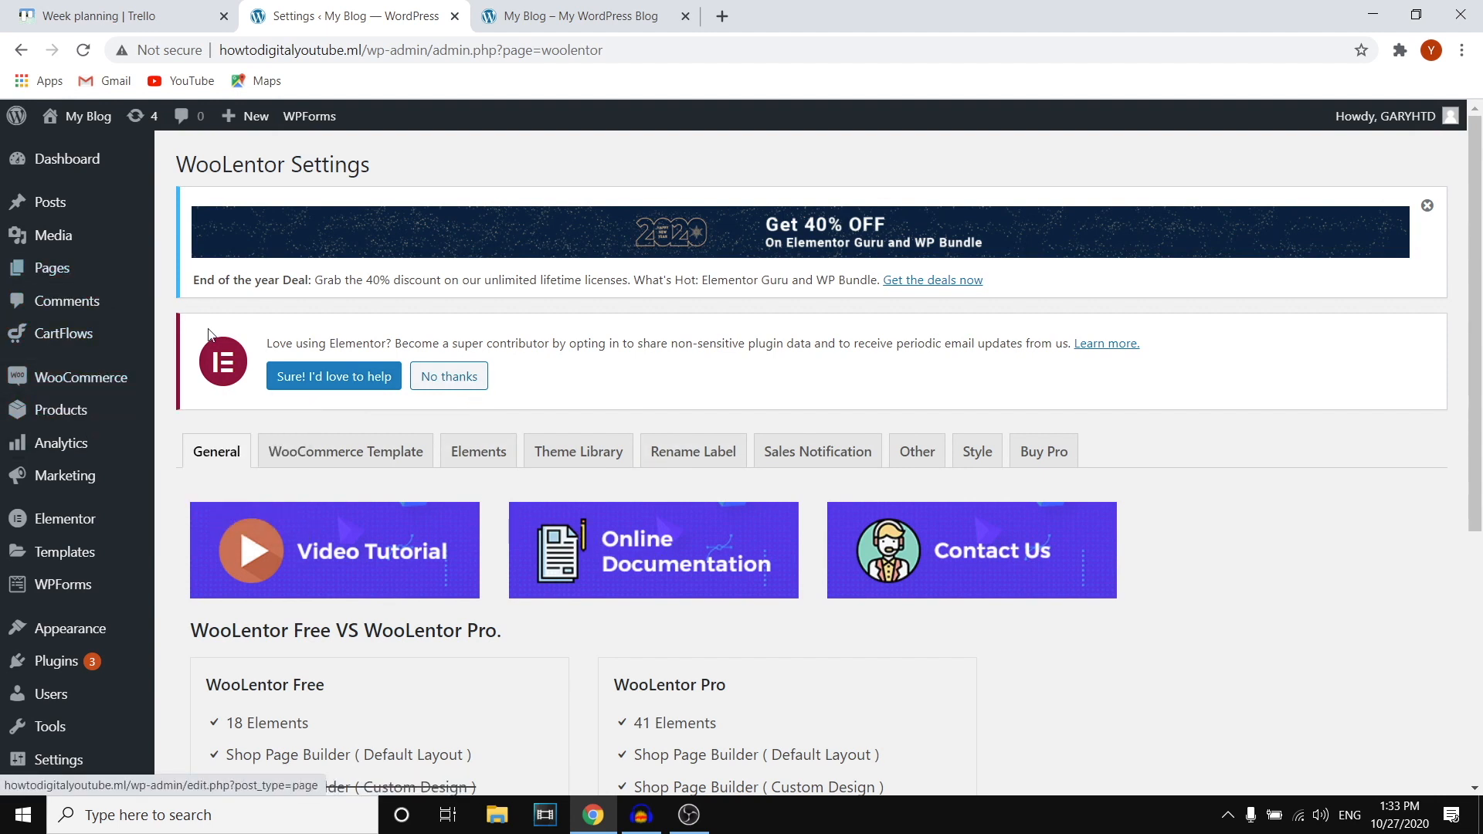
Open the list of all site pages and look through the live home page's sections.
click(106, 269)
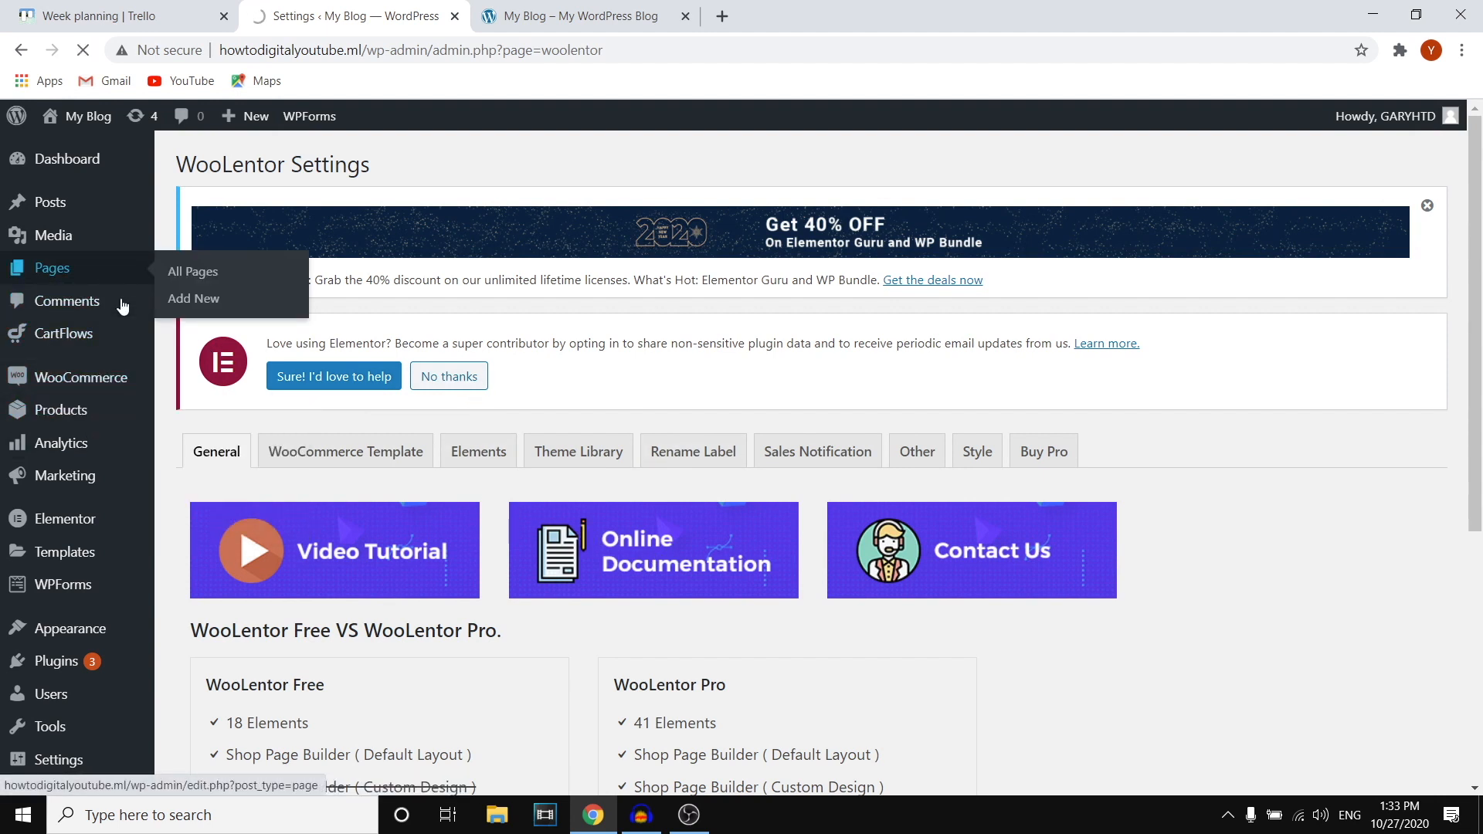
key(ctrl+Tab)
scroll(811, 444, down, 20)
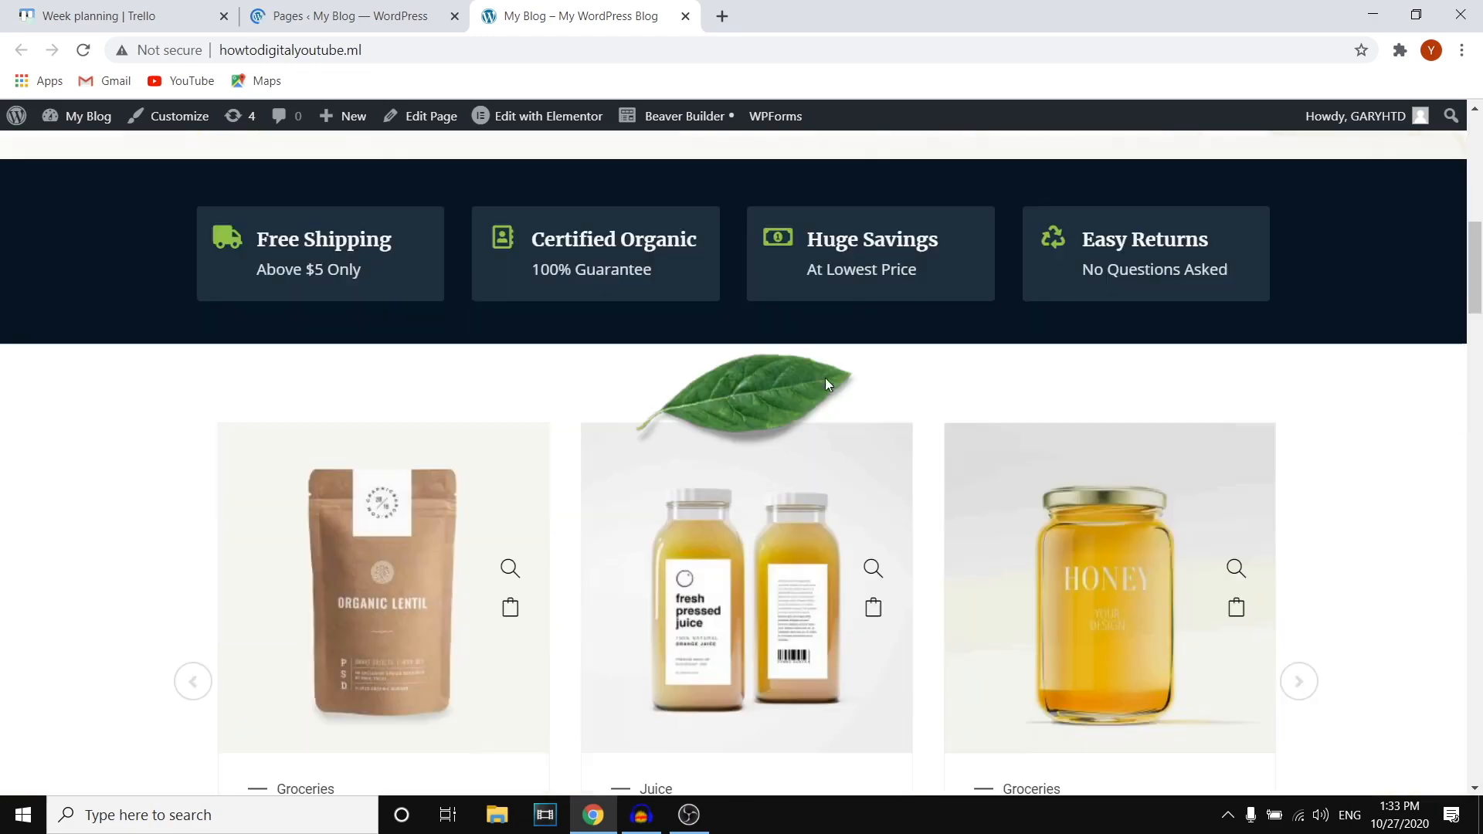
scroll(831, 349, up, 10)
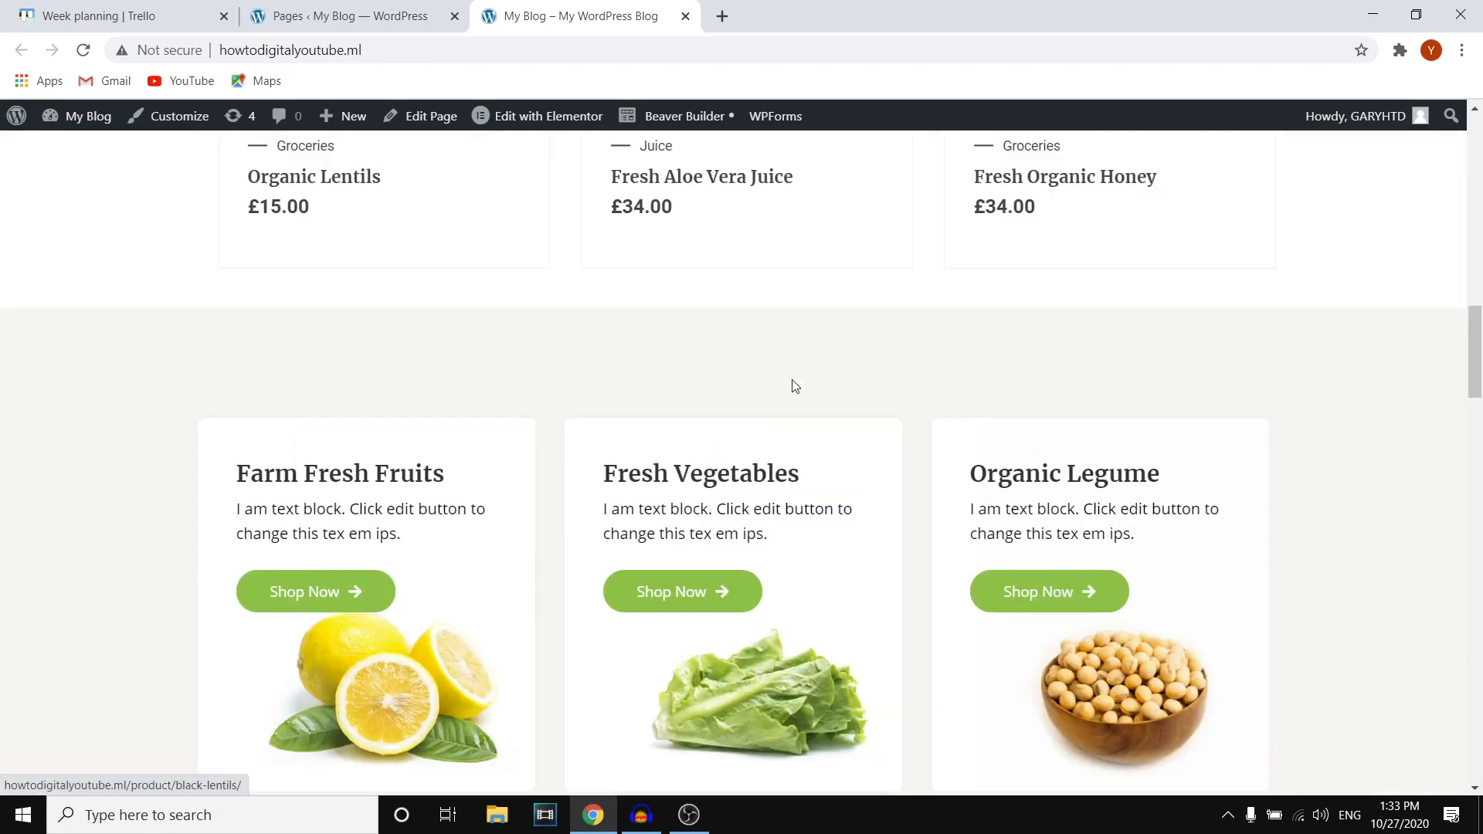
scroll(785, 386, down, 20)
scroll(783, 386, up, 20)
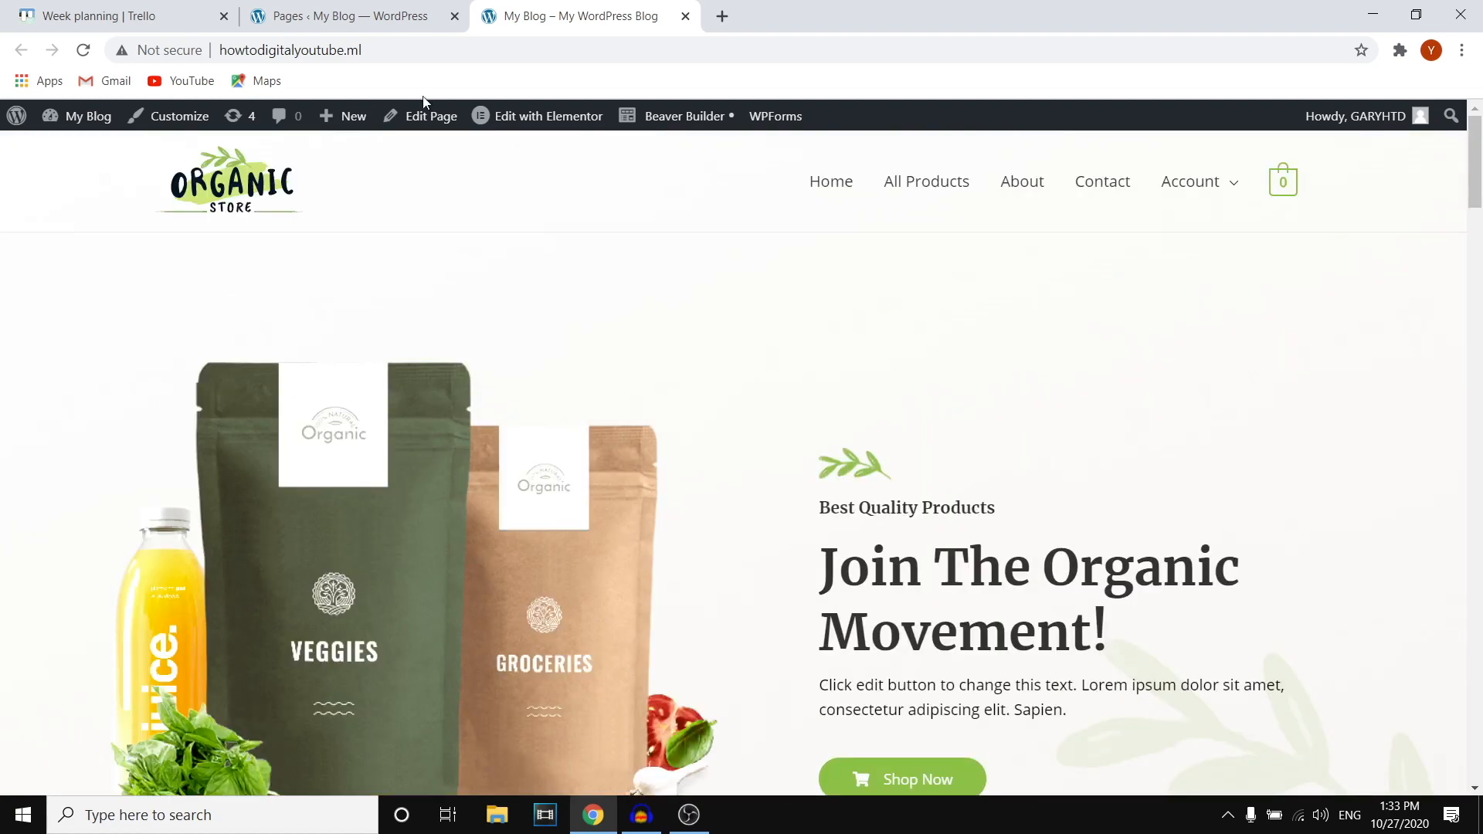
Find the Home page marked as Front Page in the page list and open it for editing with Elementor.
click(363, 11)
scroll(410, 279, down, 4)
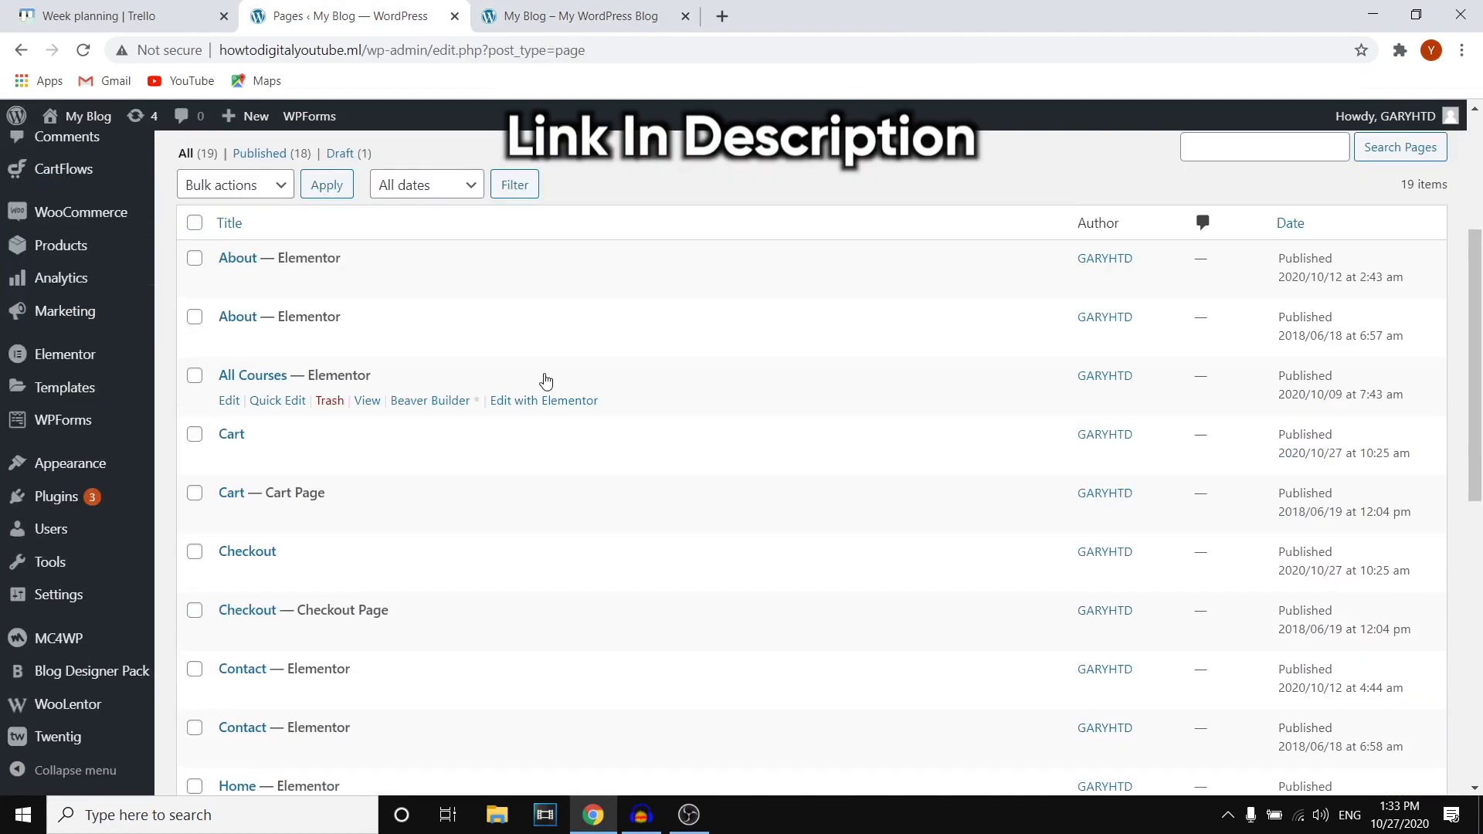
scroll(510, 405, down, 3)
scroll(560, 447, down, 5)
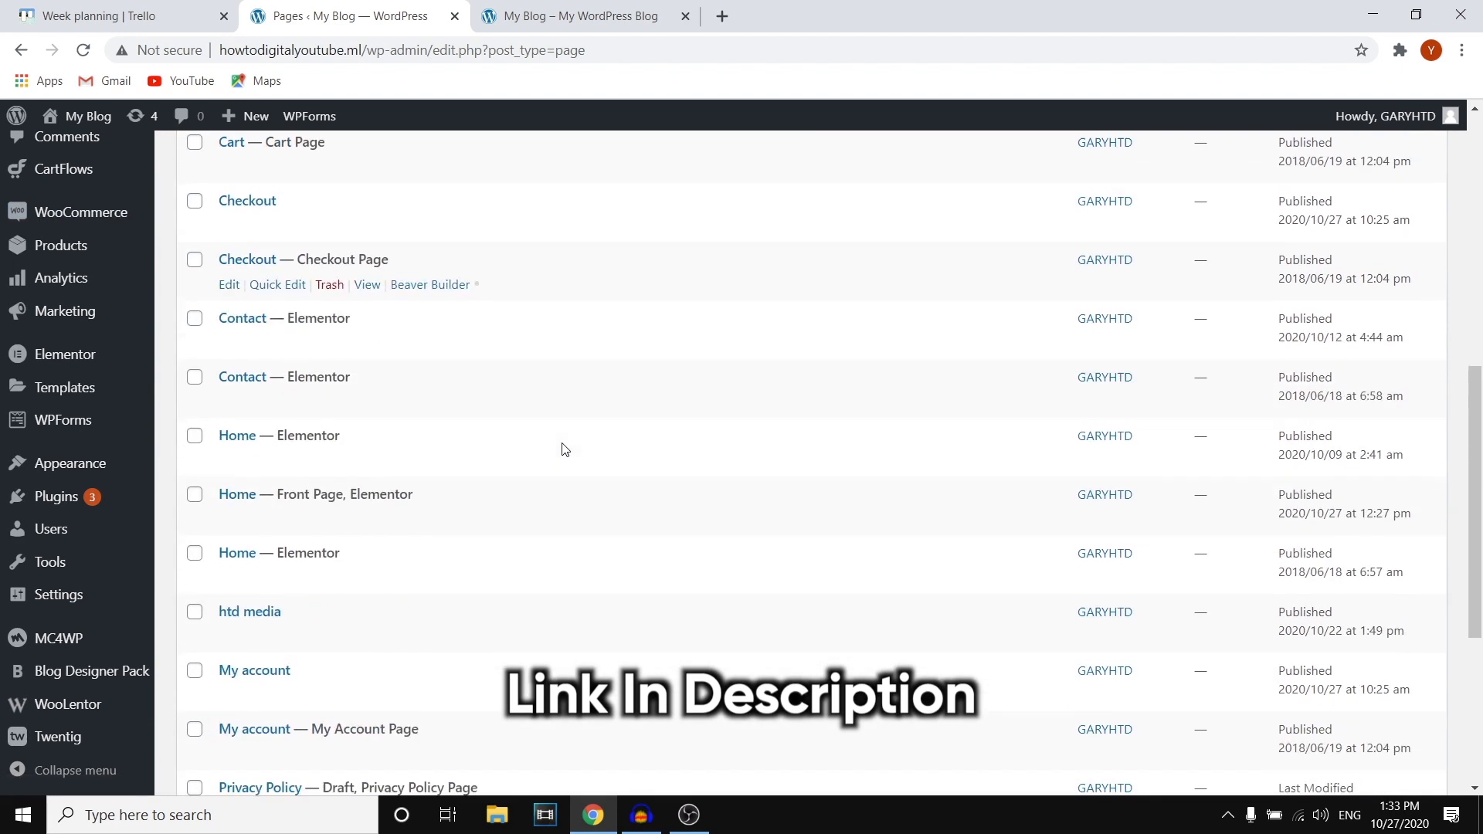
scroll(565, 450, down, 2)
scroll(564, 451, down, 1)
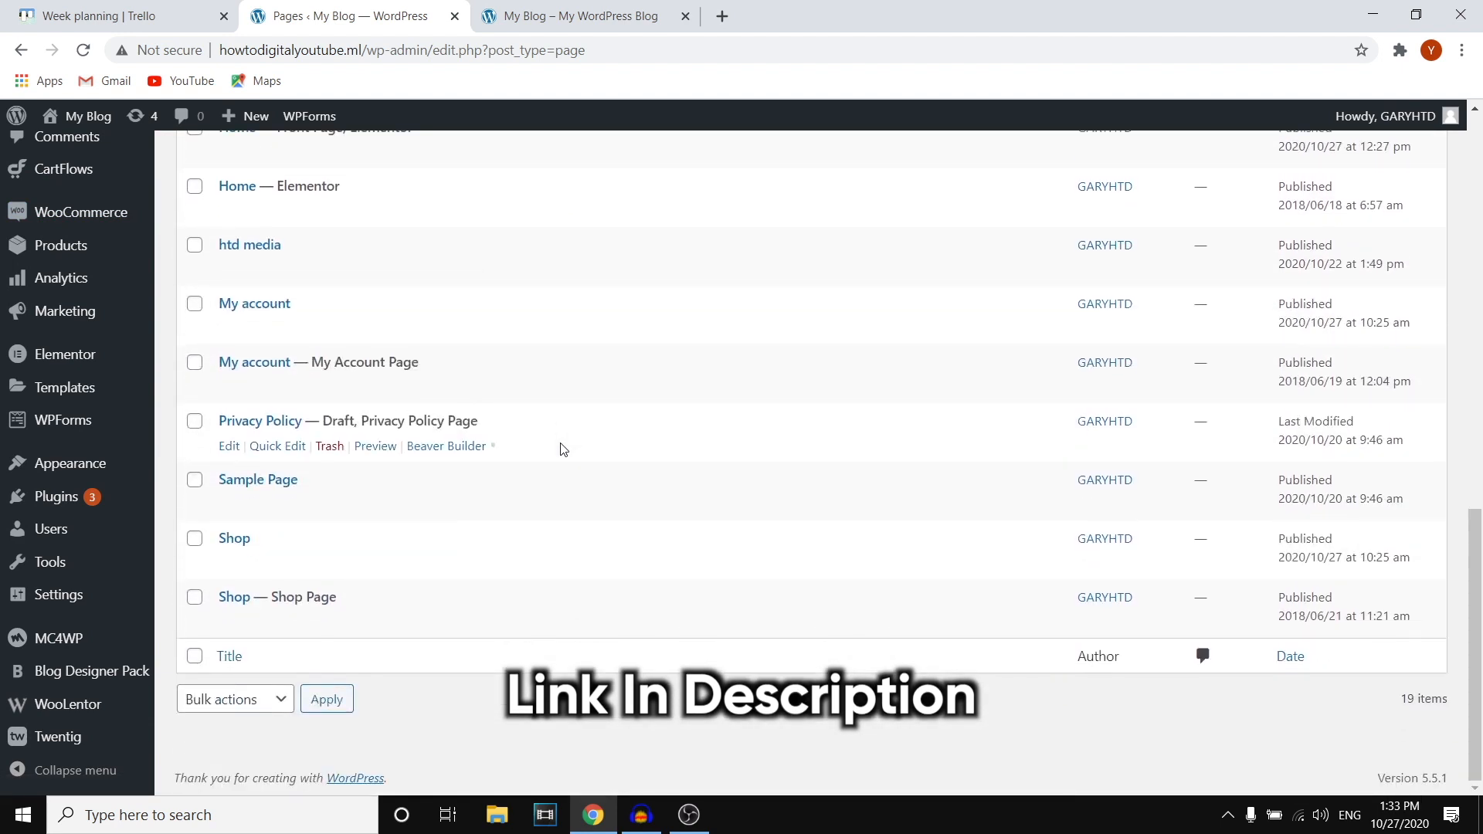
scroll(558, 453, up, 5)
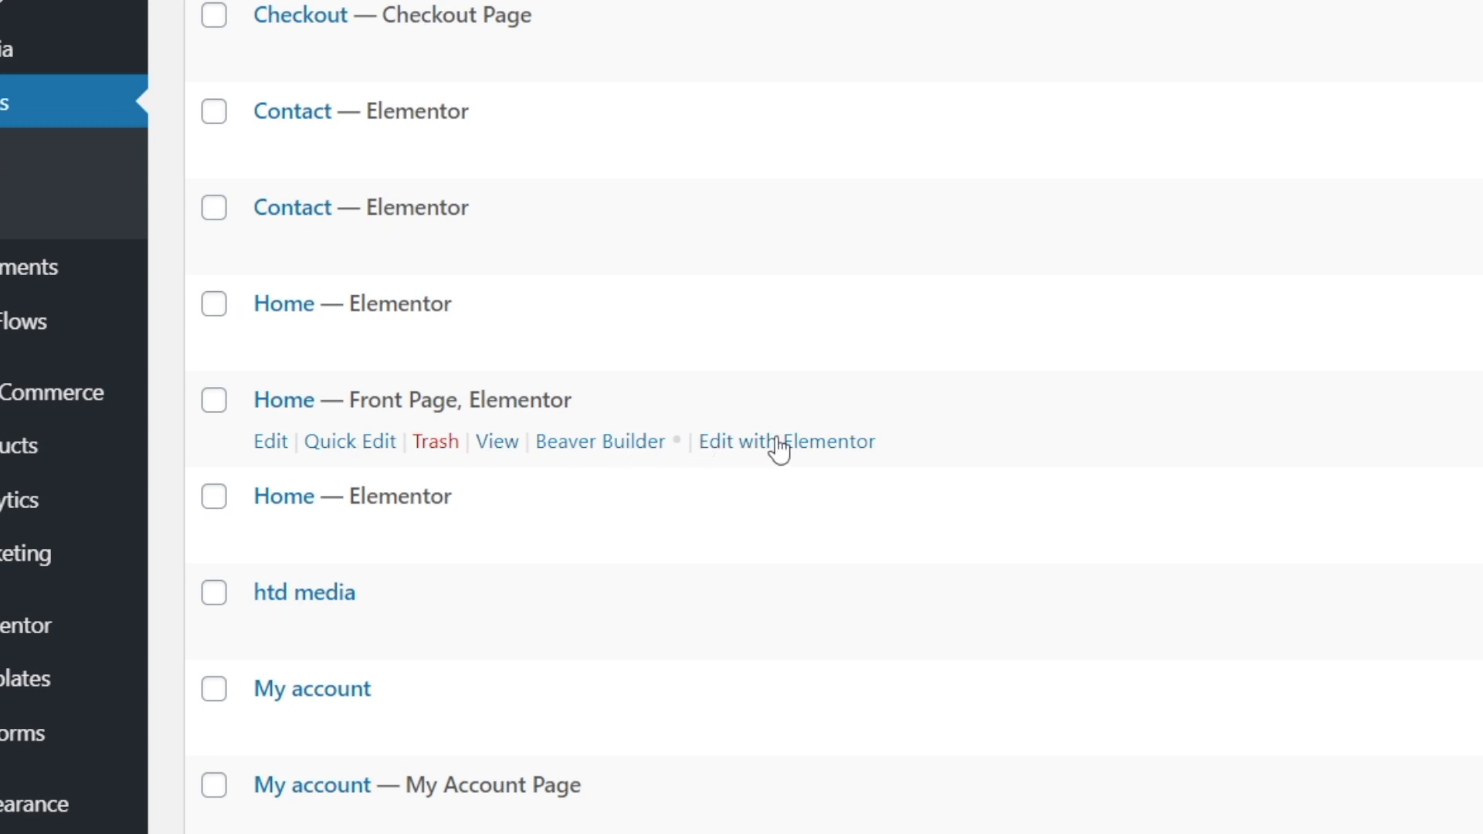
click(840, 449)
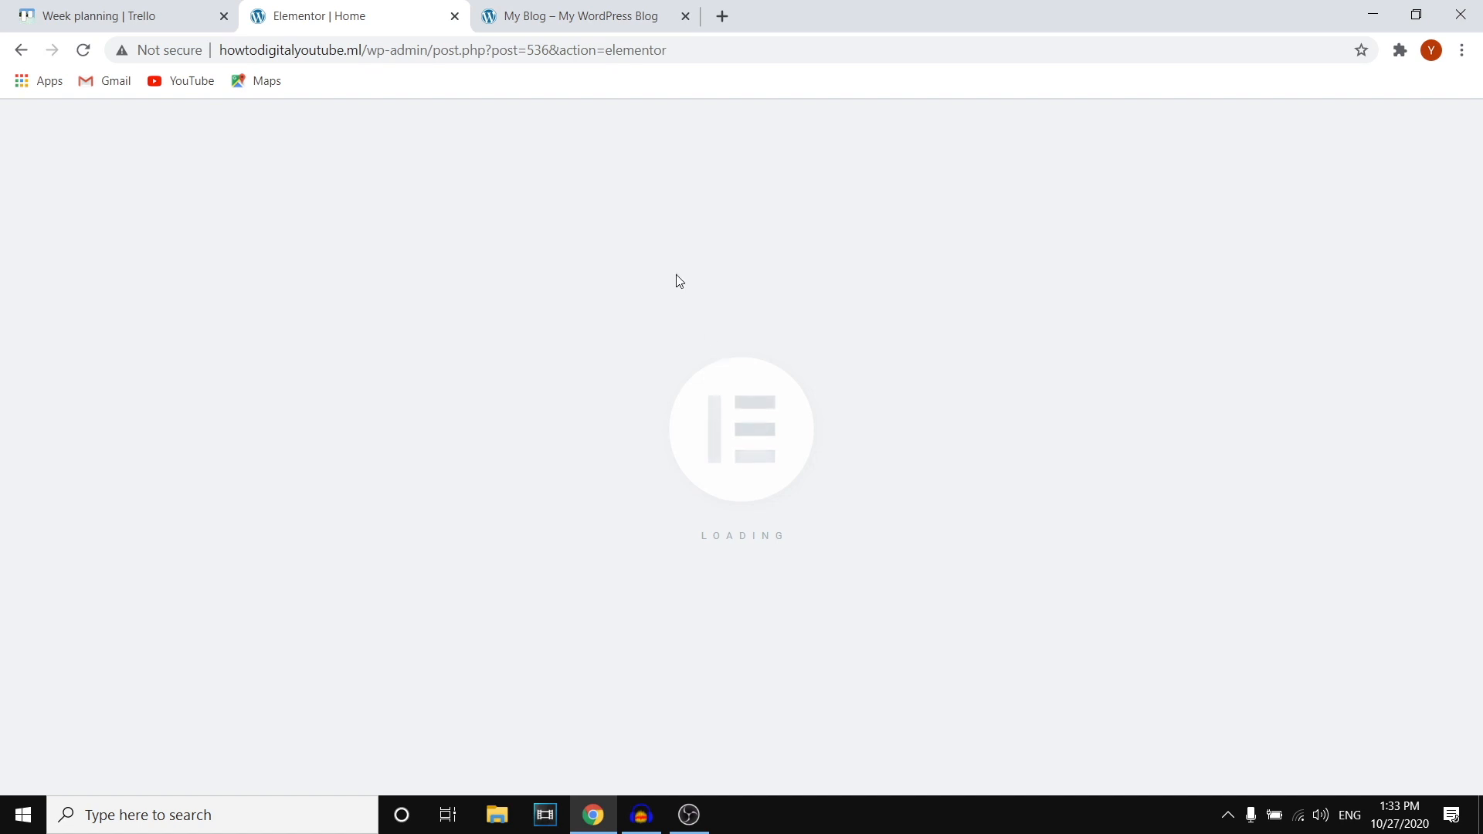
Look over the live home page around its Trending Products section while the editor loads.
click(568, 16)
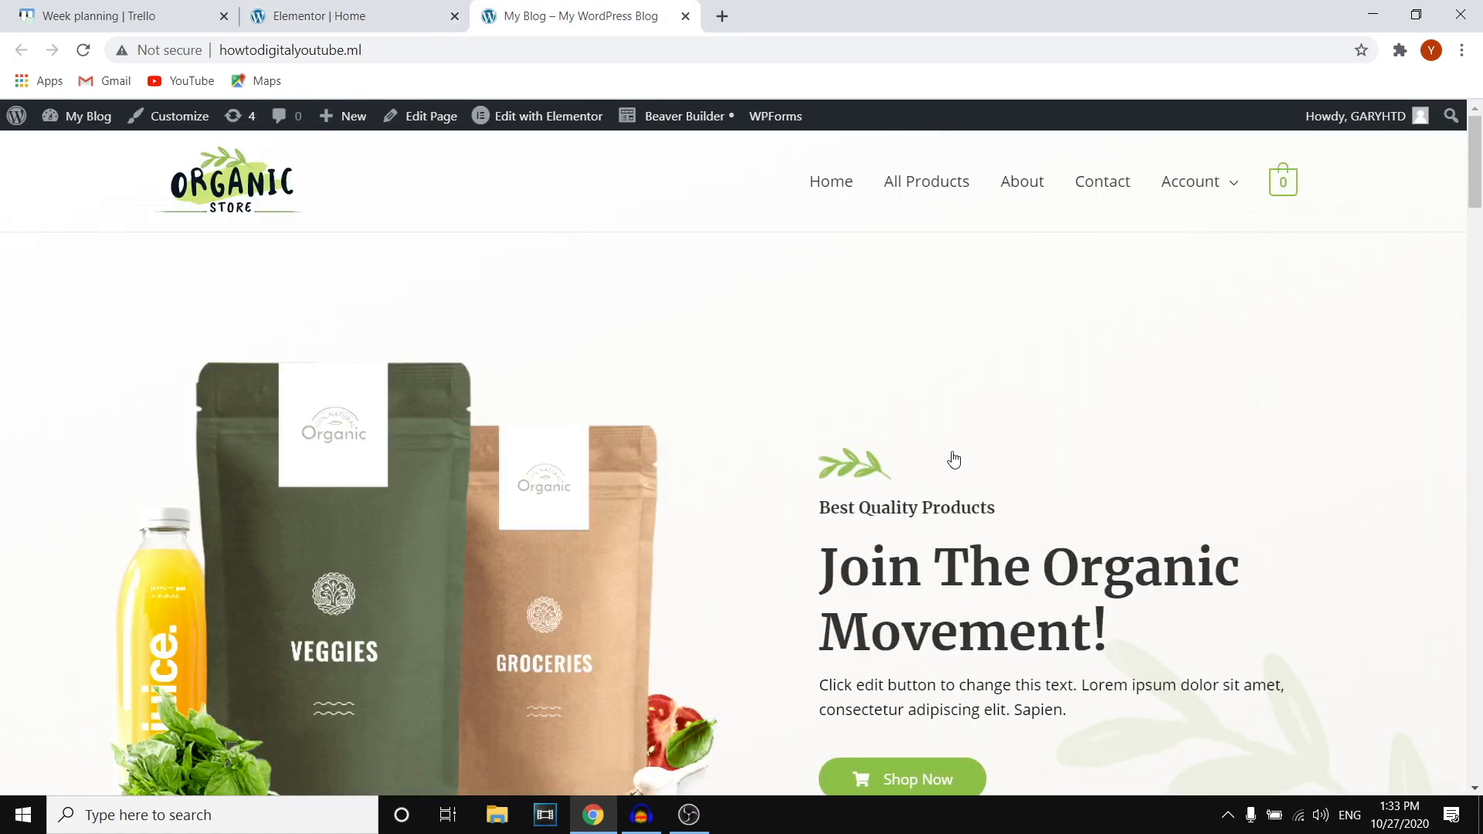
scroll(756, 368, down, 10)
scroll(823, 419, up, 5)
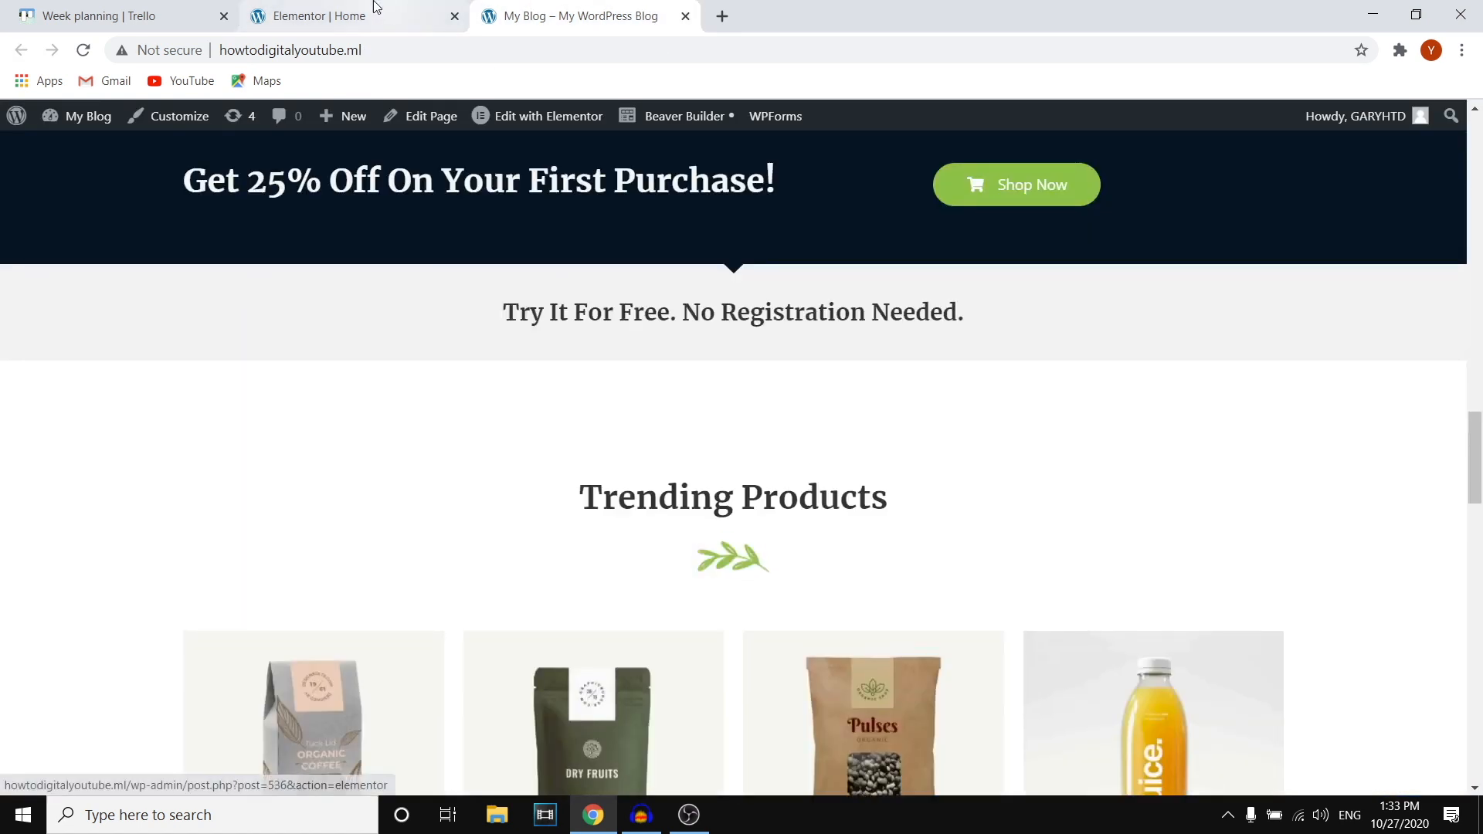
Return to the Elementor editor and delete the existing WL: Universal Product Layout widget below the home page's feature boxes.
click(348, 16)
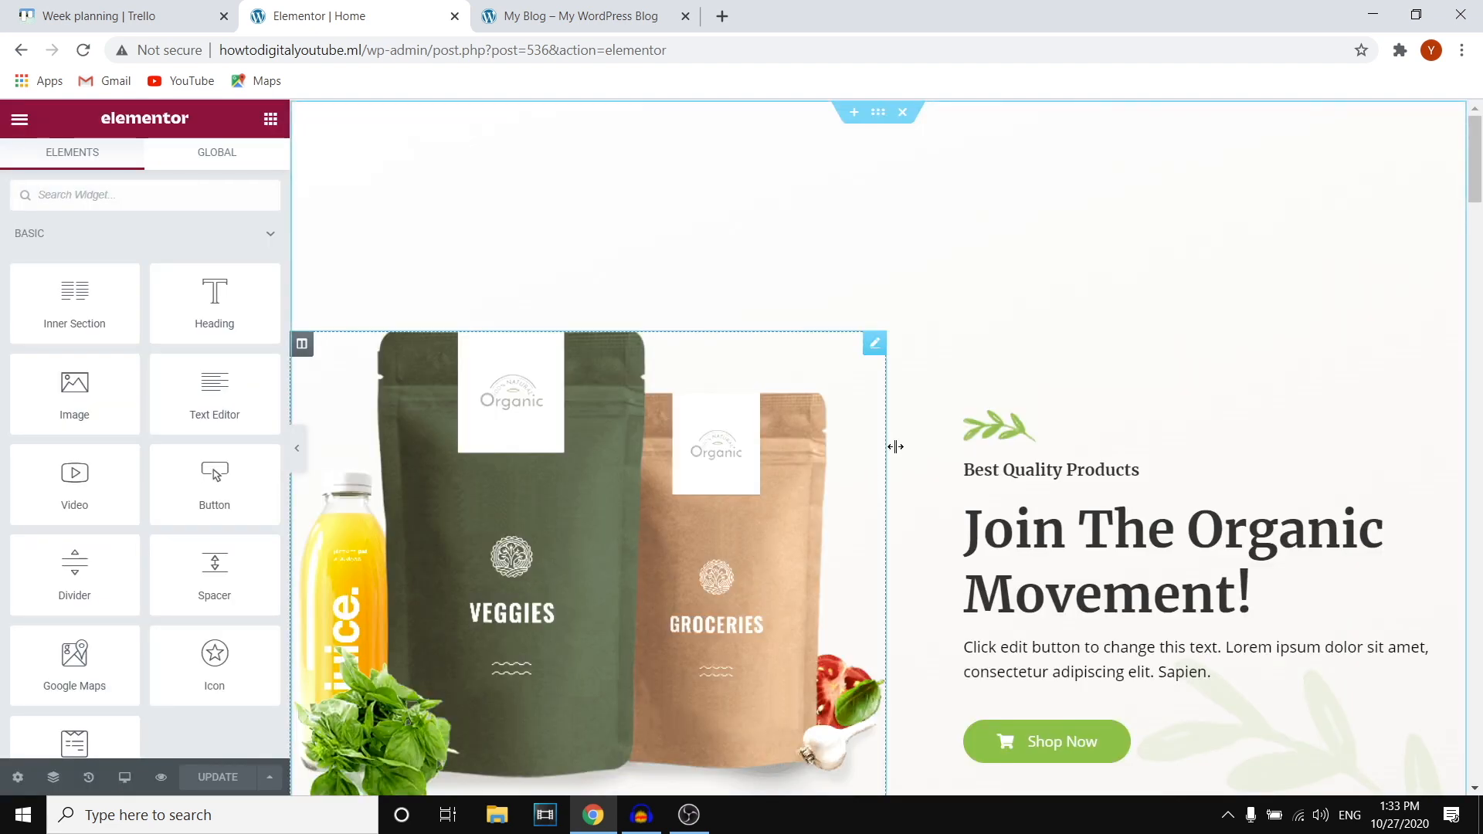
scroll(1003, 397, down, 8)
scroll(1005, 405, down, 4)
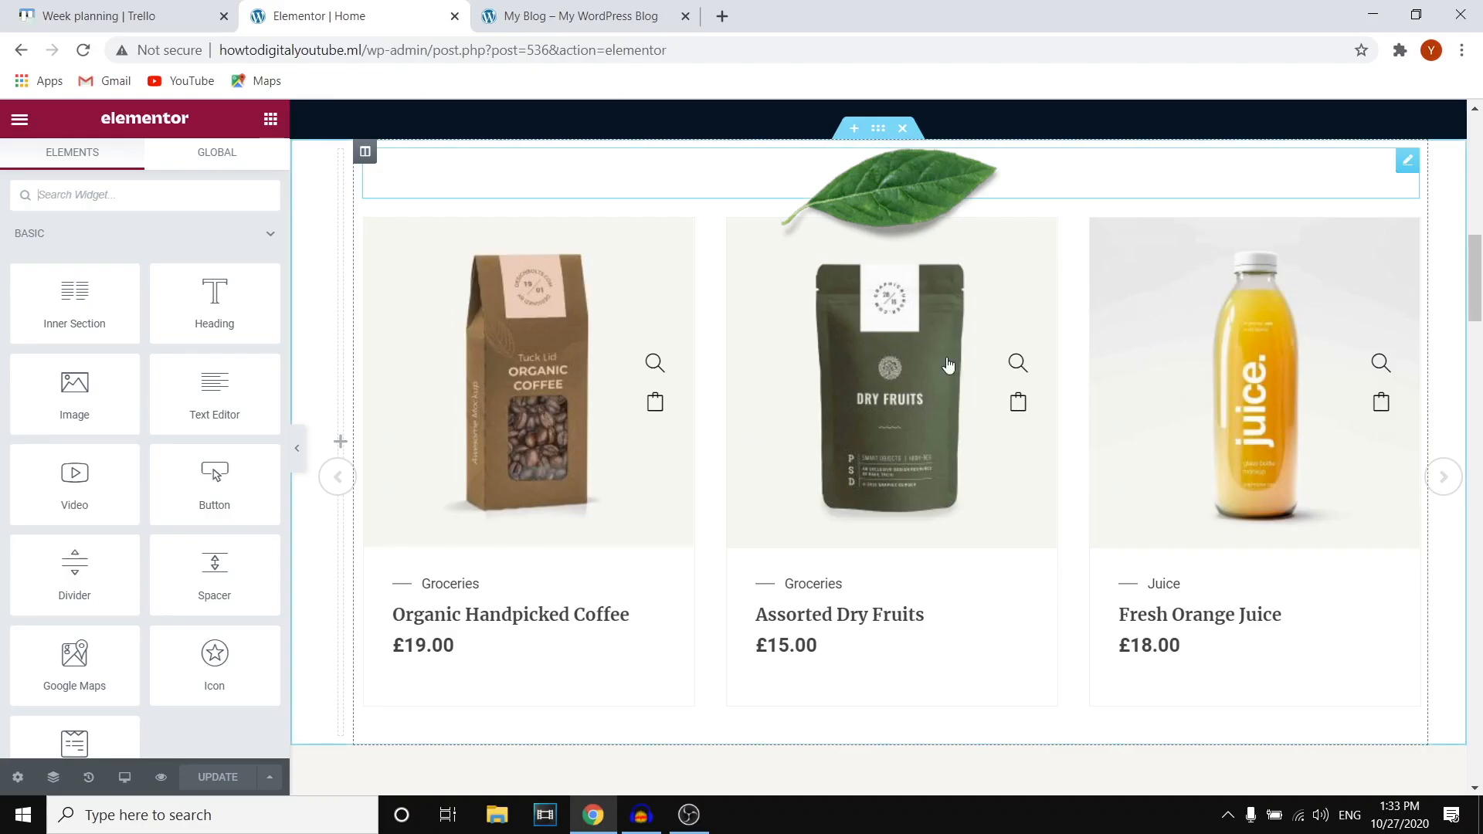
right_click(903, 472)
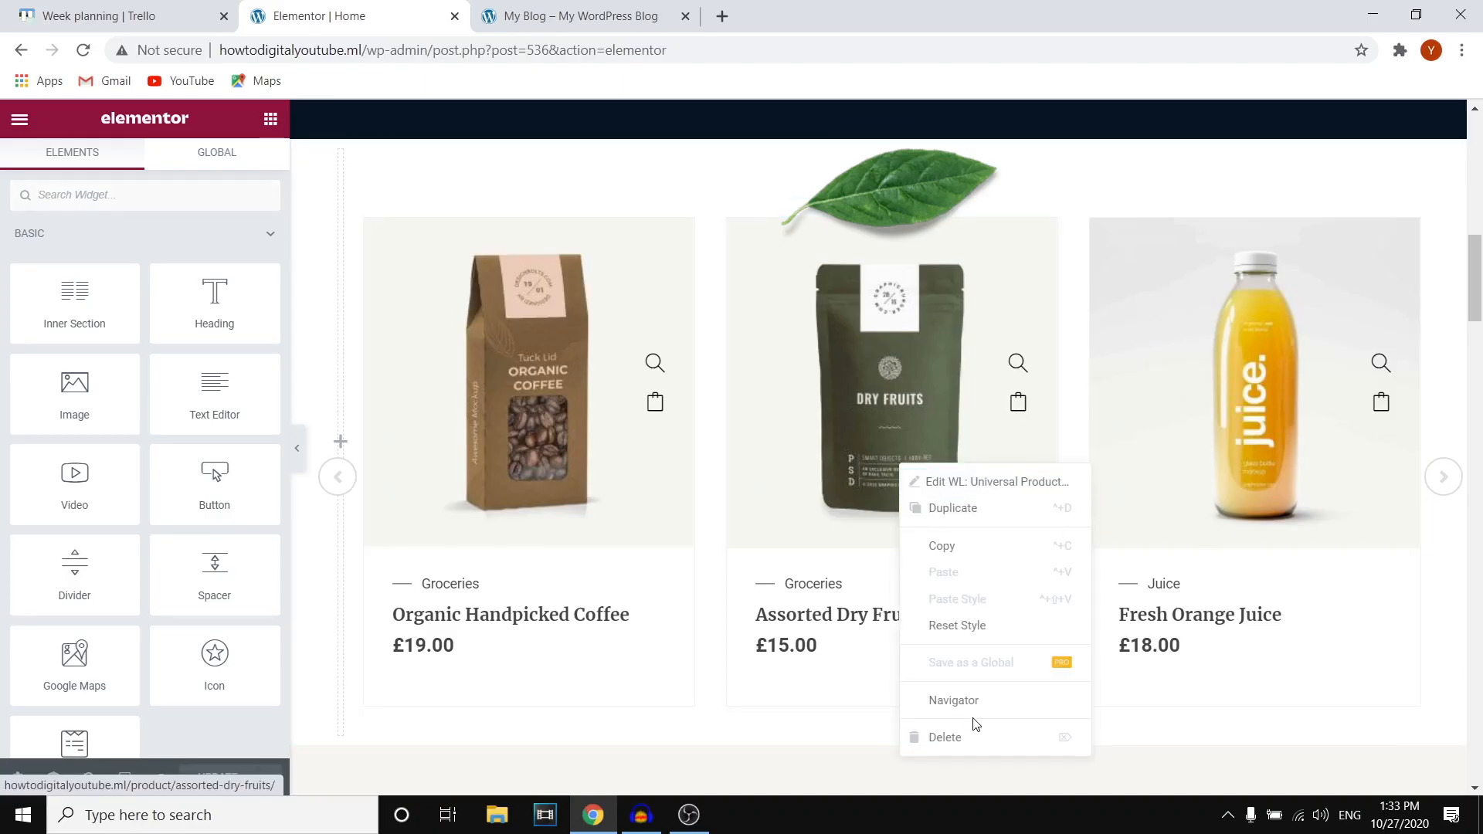
click(976, 731)
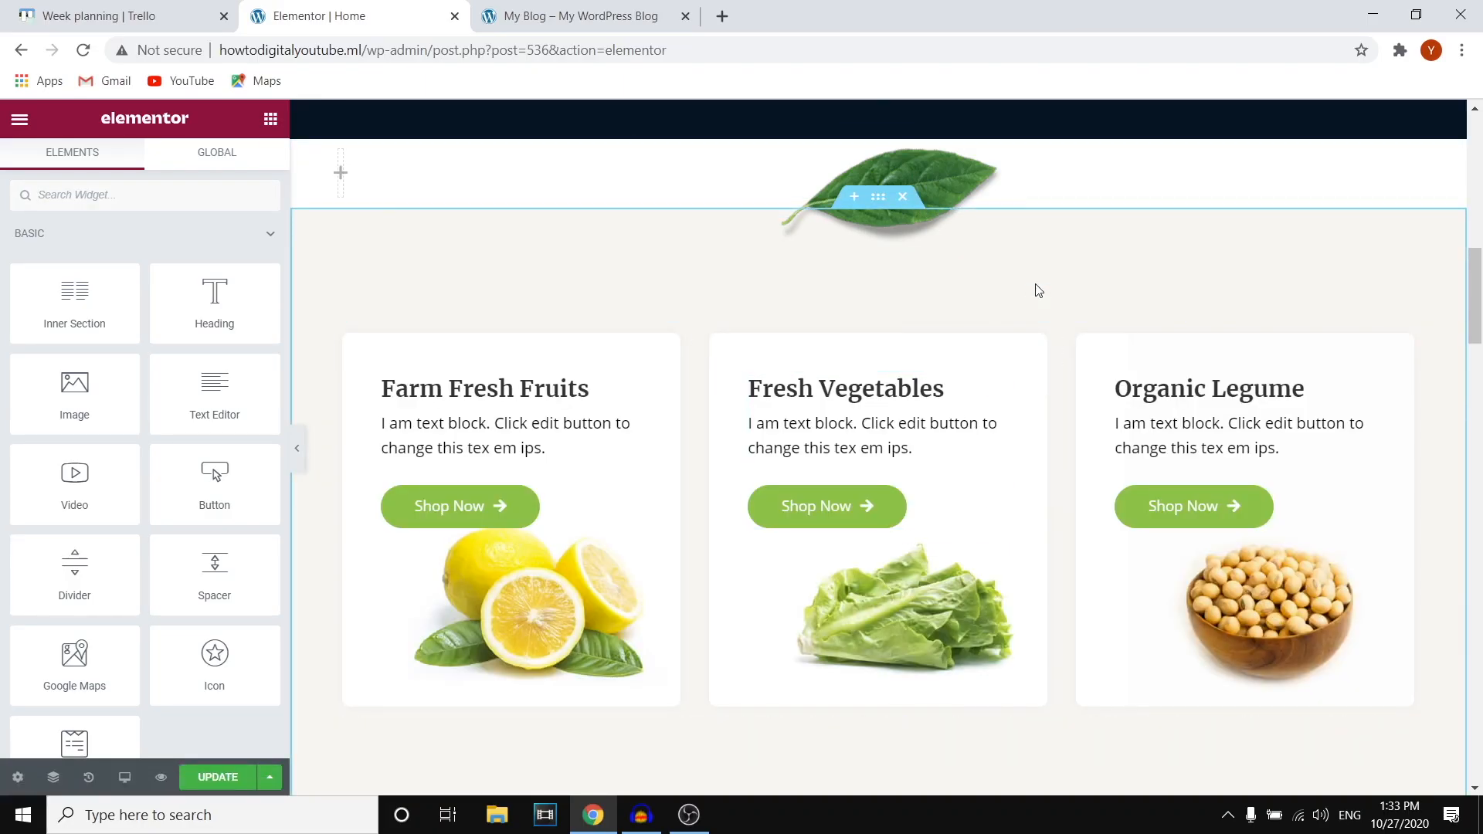
scroll(1035, 309, up, 2)
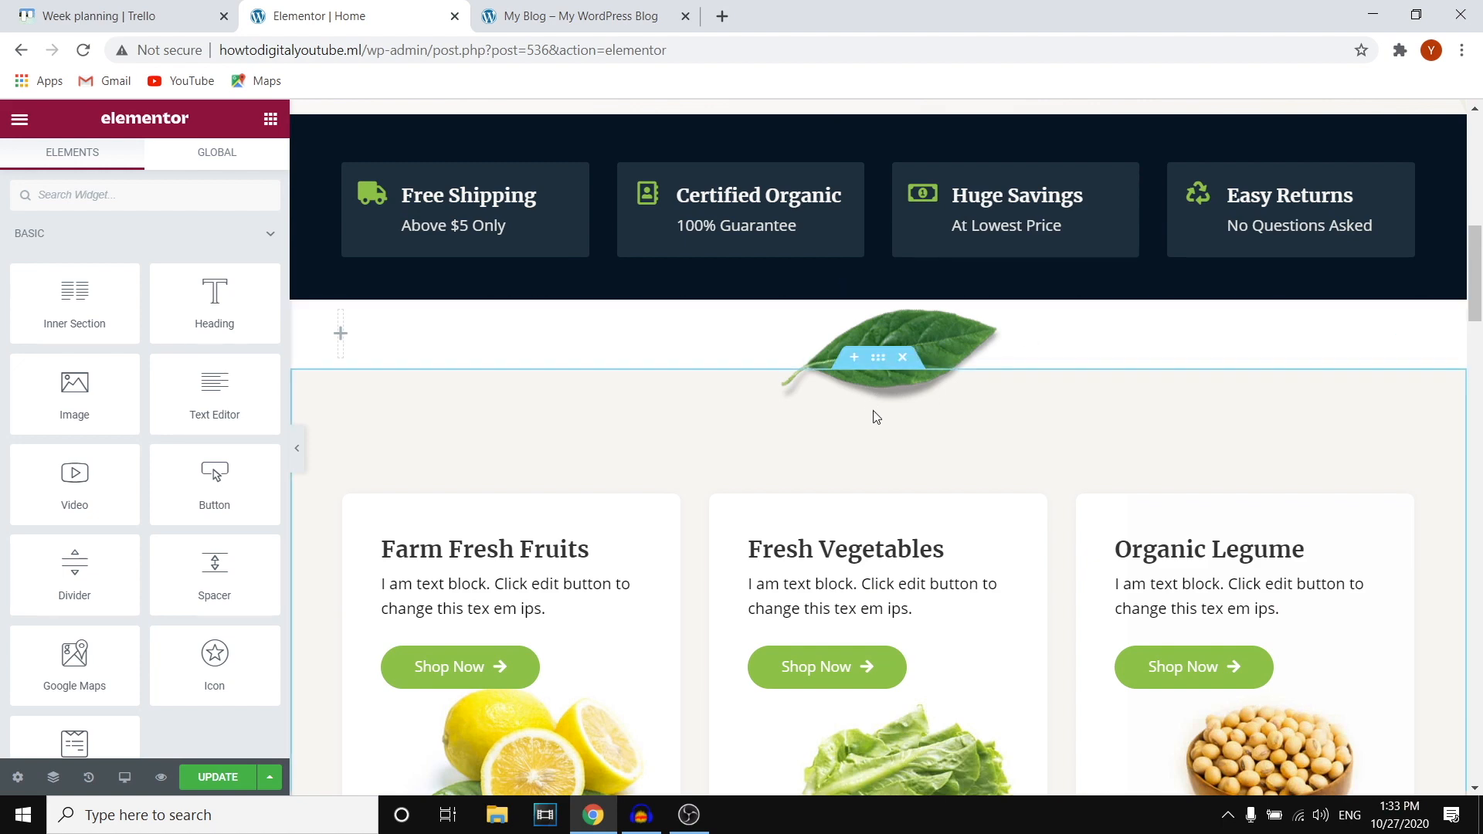
Close the live home page and look through the widget library, including its WooCommerce and WooLentor Addons groups.
click(626, 14)
click(685, 16)
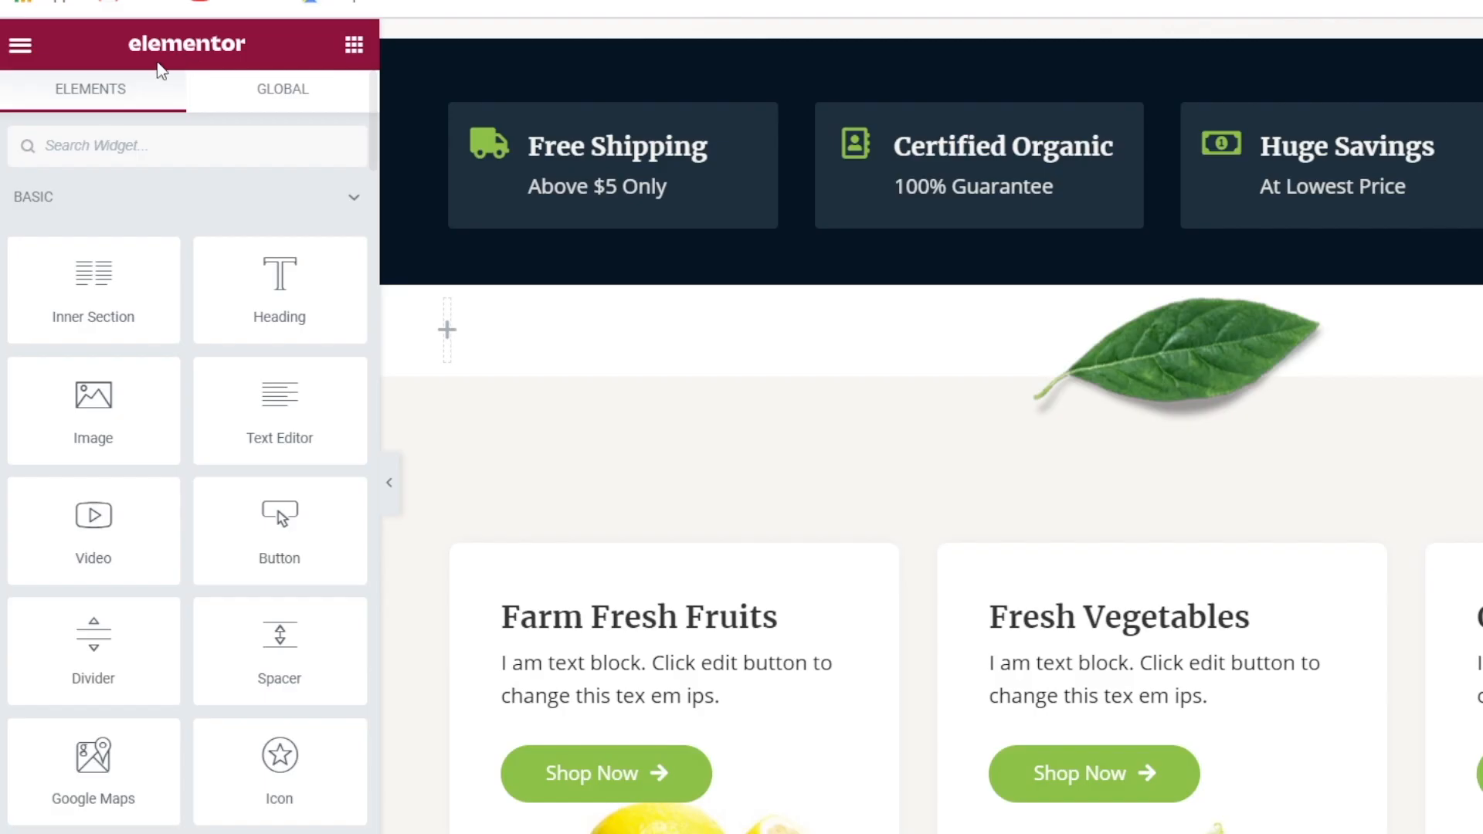
scroll(224, 386, down, 15)
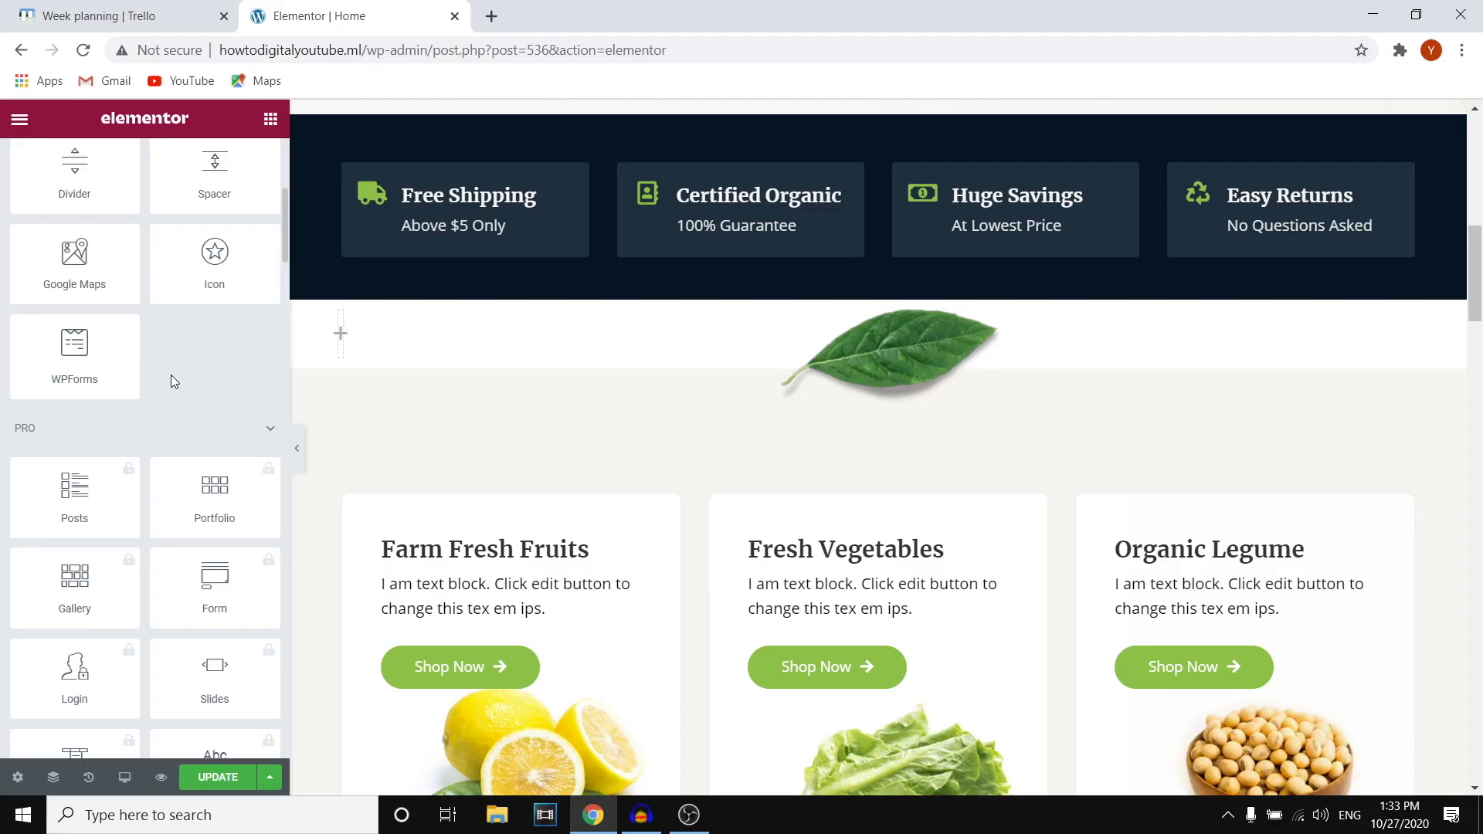
scroll(172, 387, down, 15)
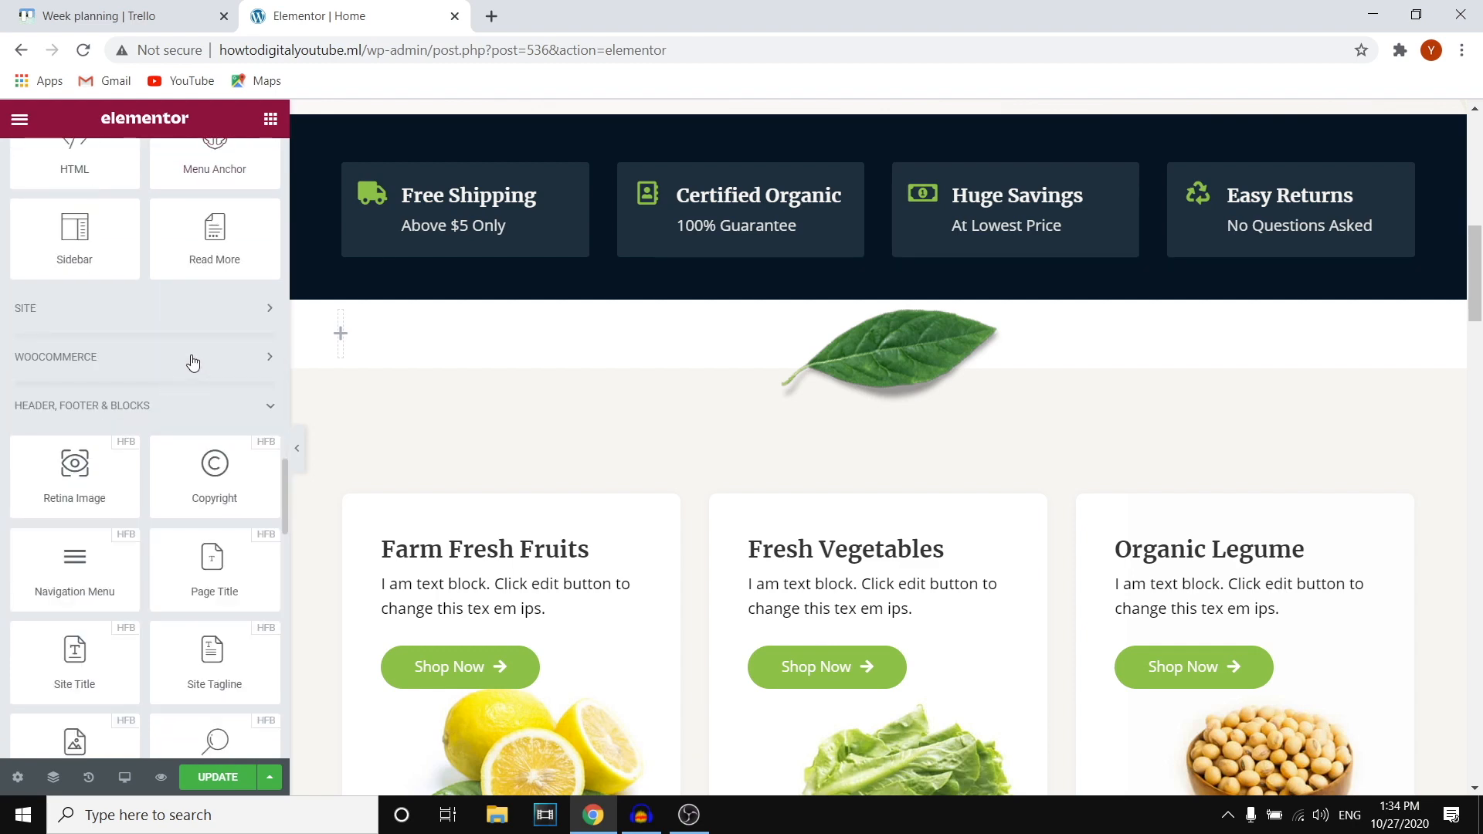
click(192, 359)
scroll(179, 354, down, 10)
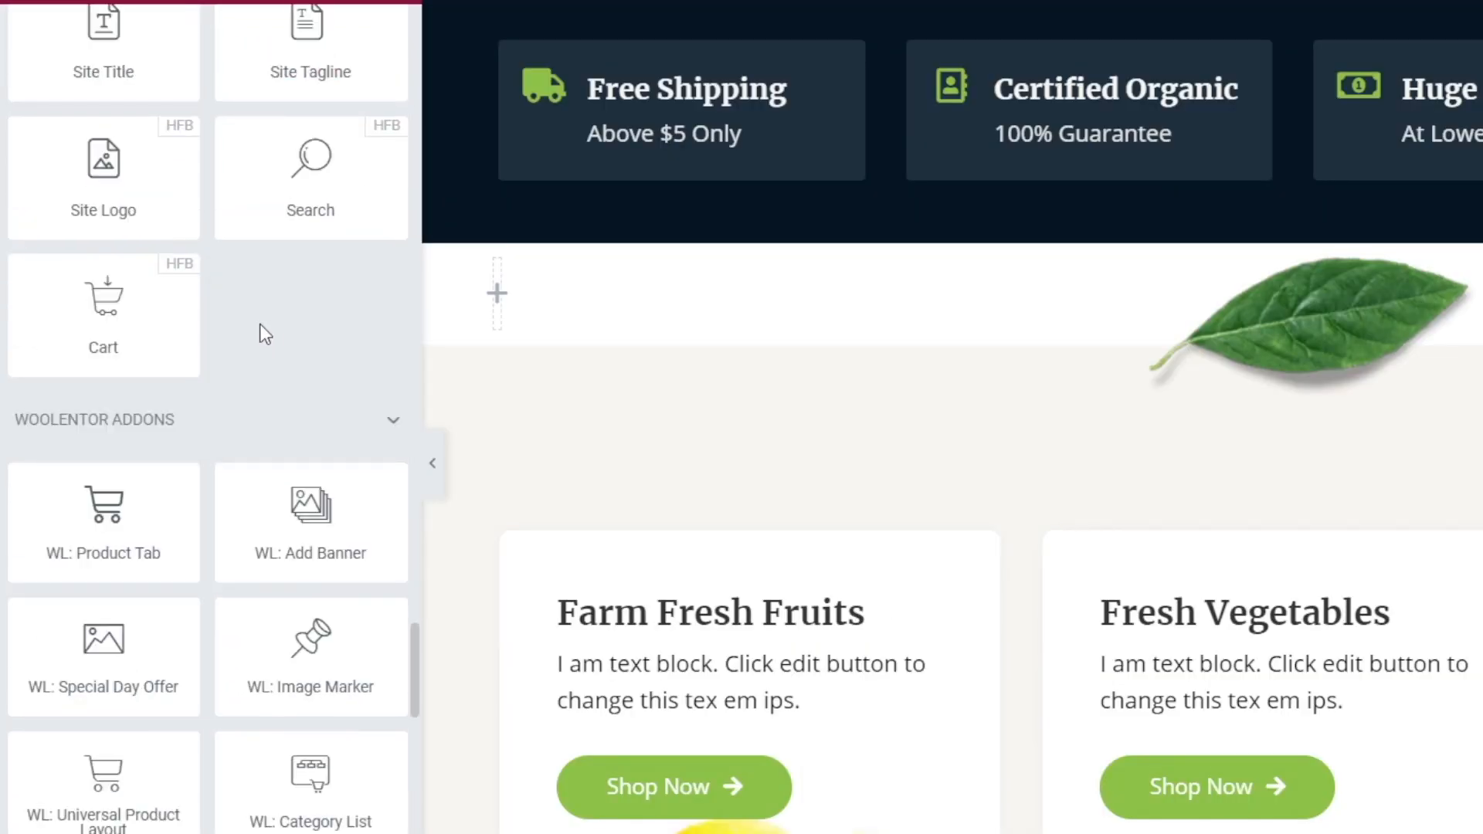
scroll(260, 325, down, 5)
scroll(272, 422, up, 8)
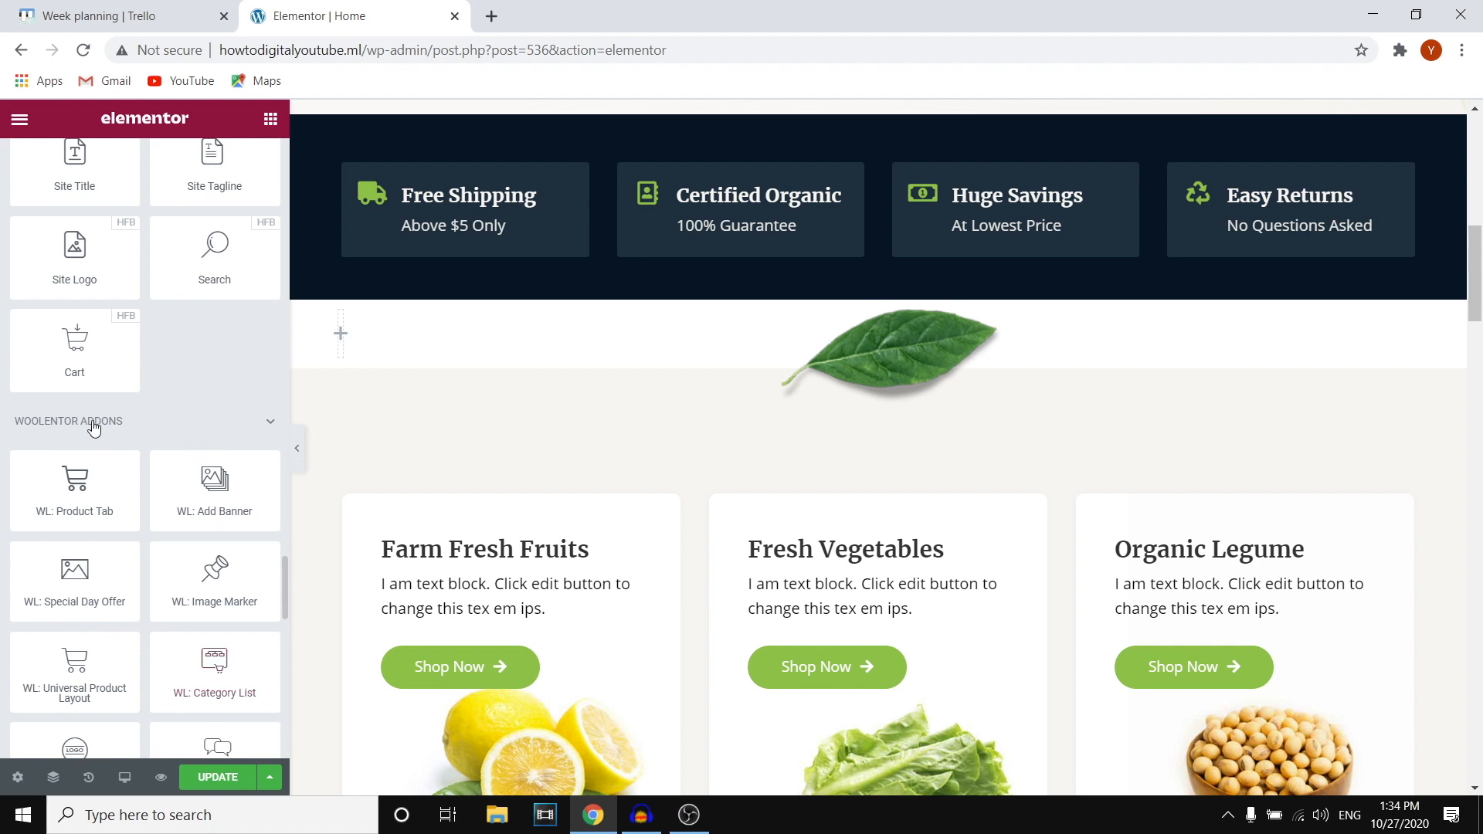
scroll(78, 430, down, 3)
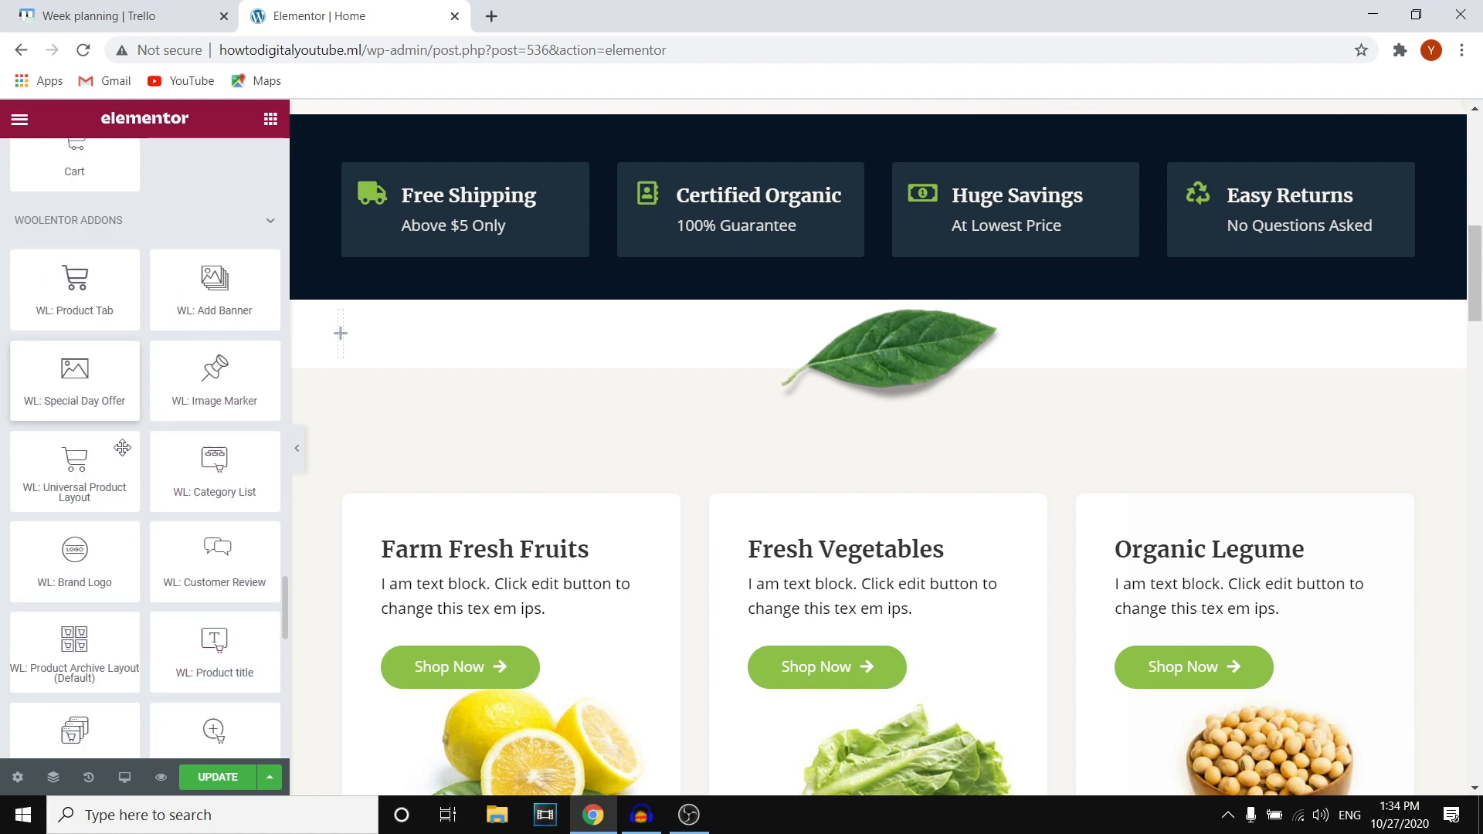
scroll(170, 374, up, 15)
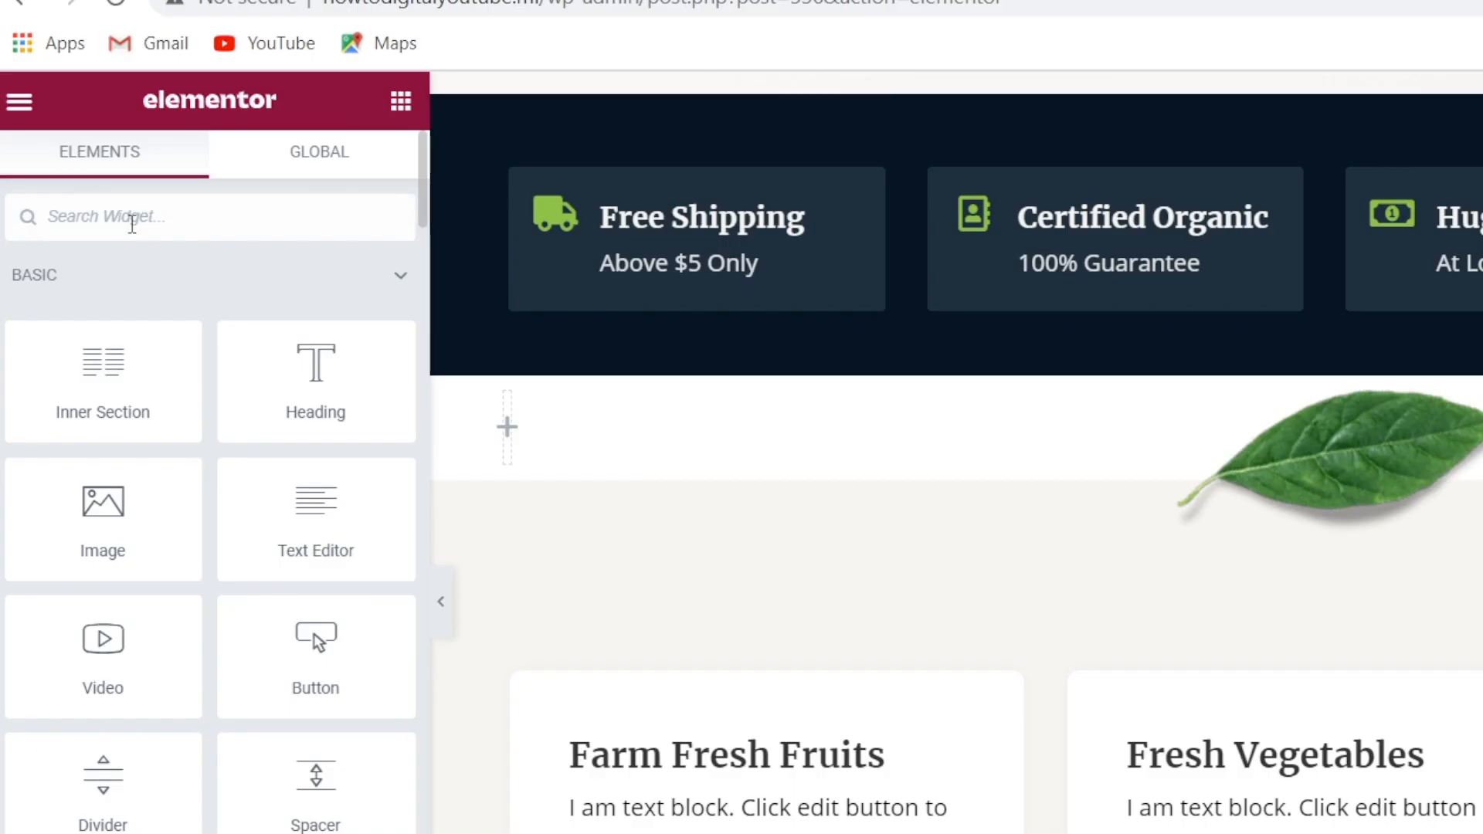
Search the widgets for "wl" and add WL: Universal Product Layout to the empty section above Farm Fresh Fruits.
click(132, 224)
text(wl)
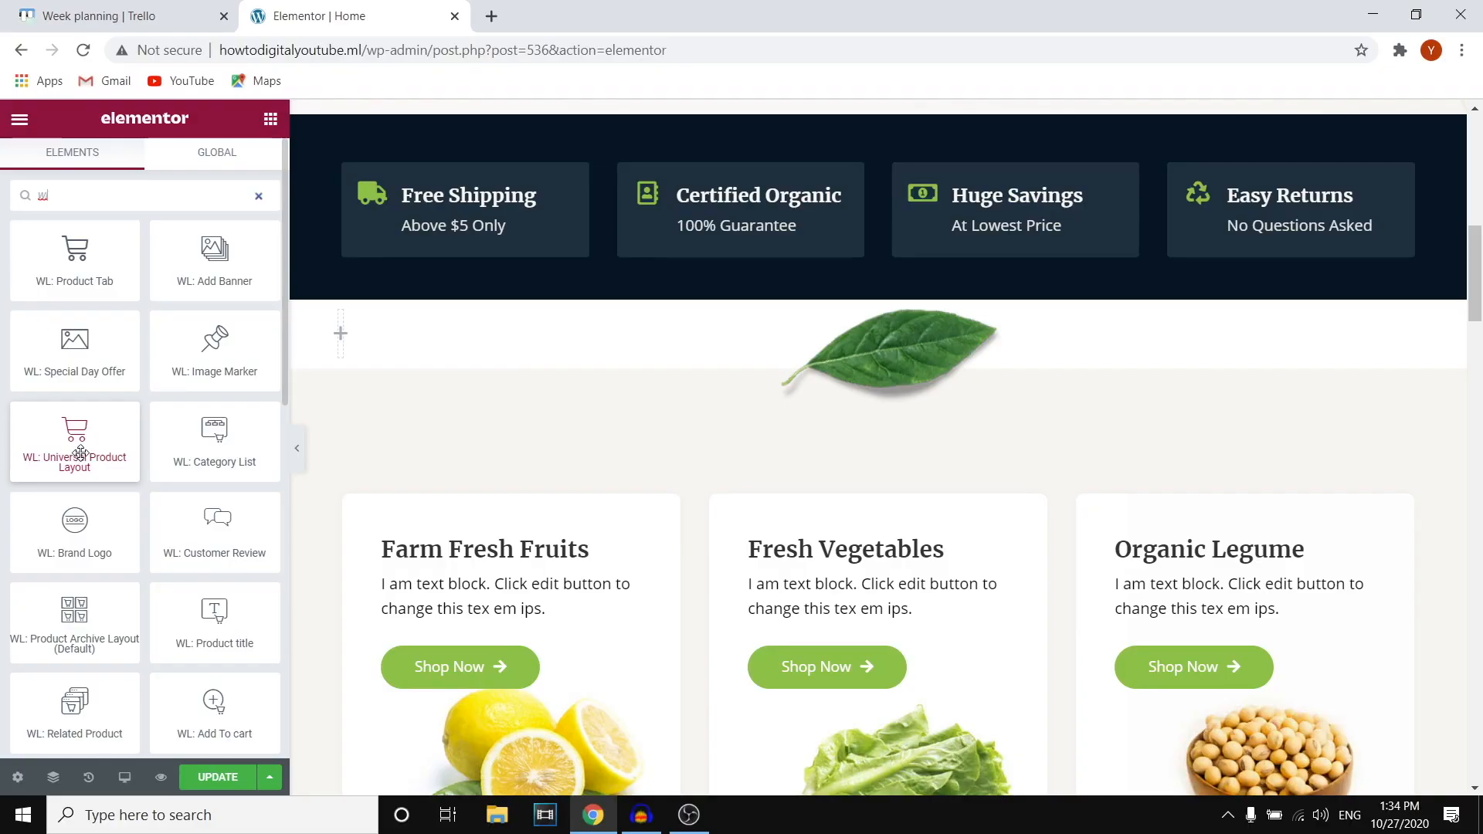
drag(76, 442, 879, 373)
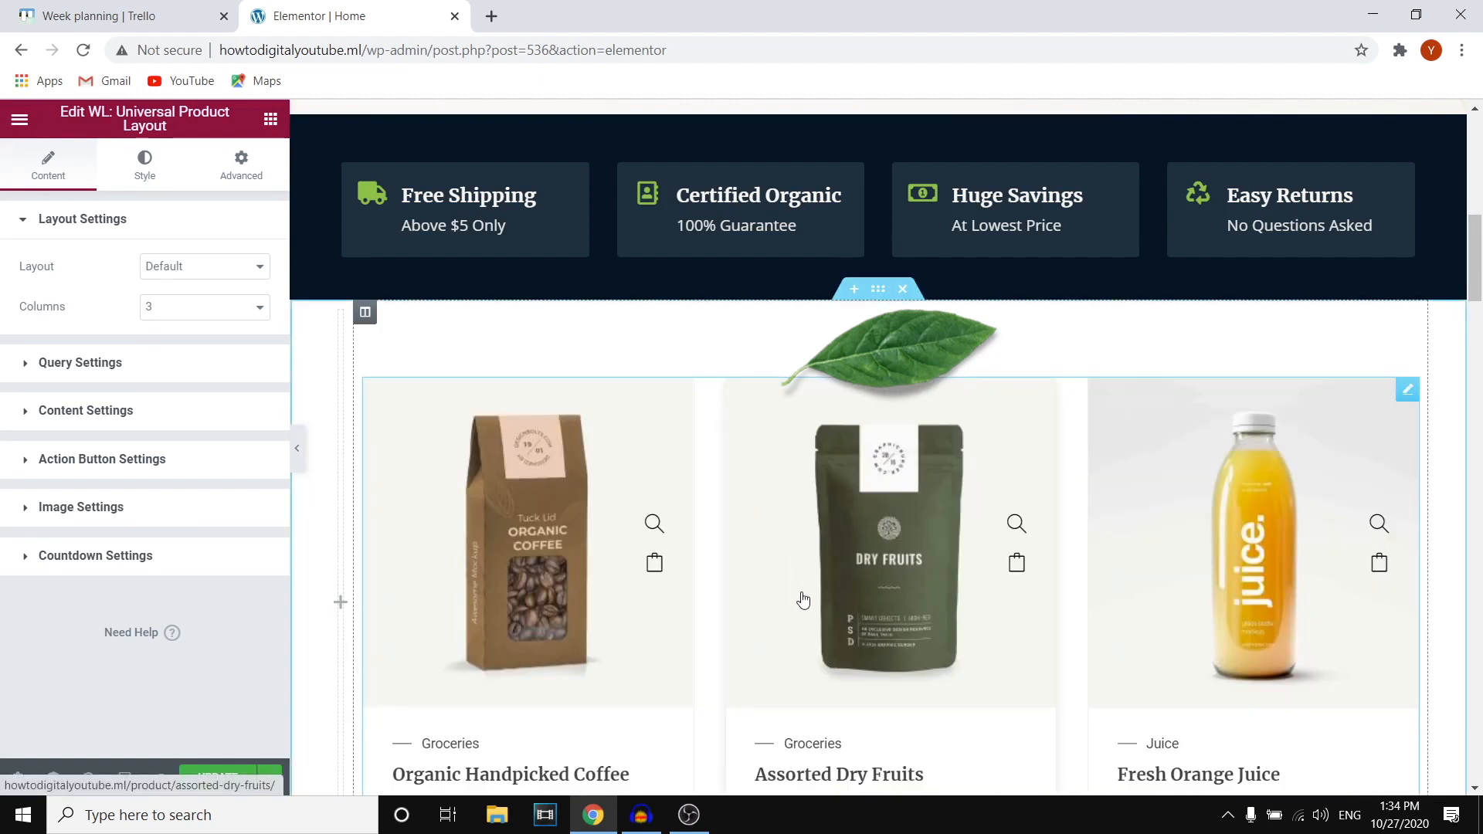
scroll(1479, 292, down, 3)
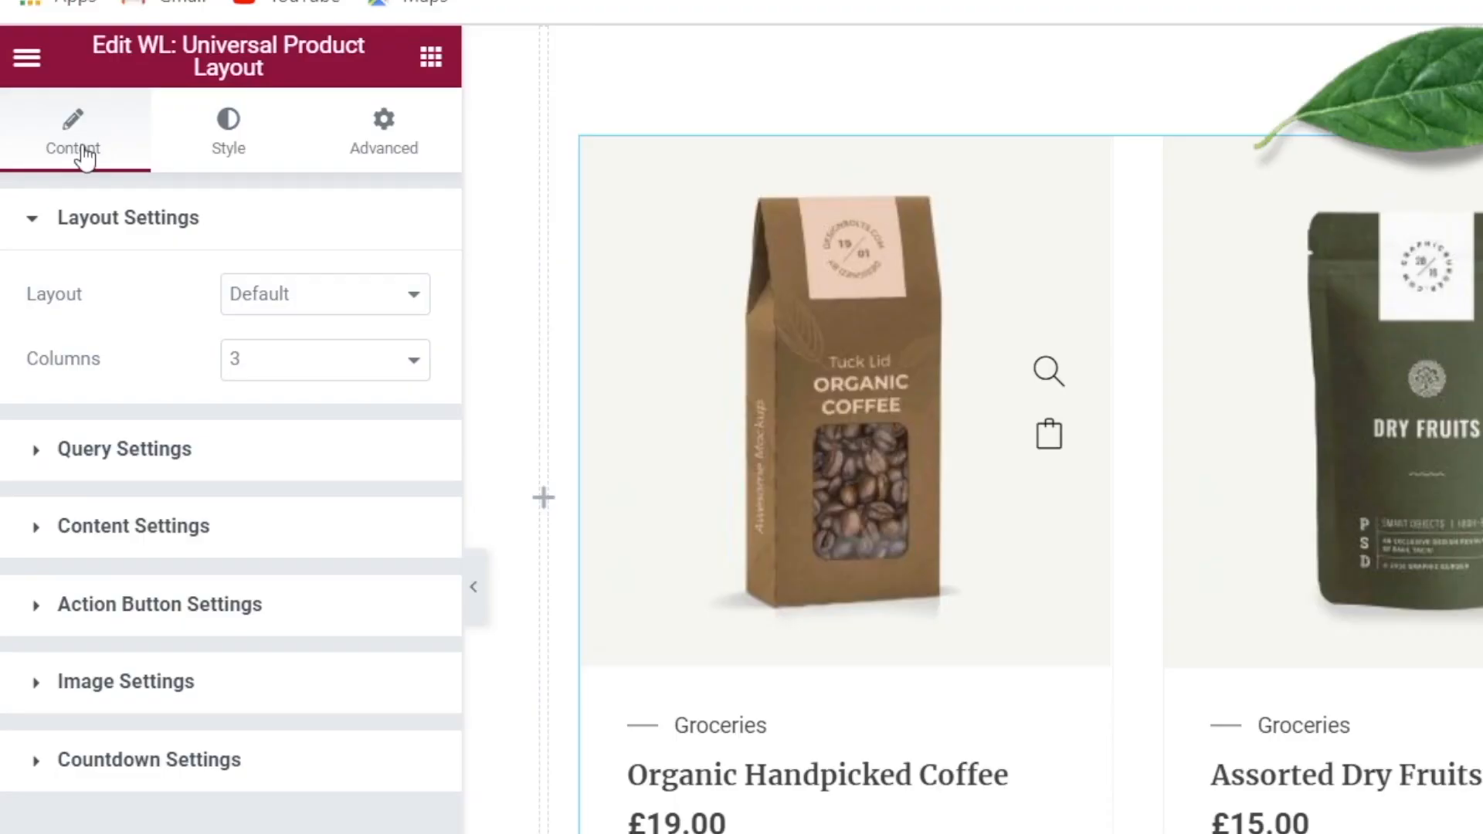
Set the product widget's layout to Slider in its Layout Settings.
click(37, 223)
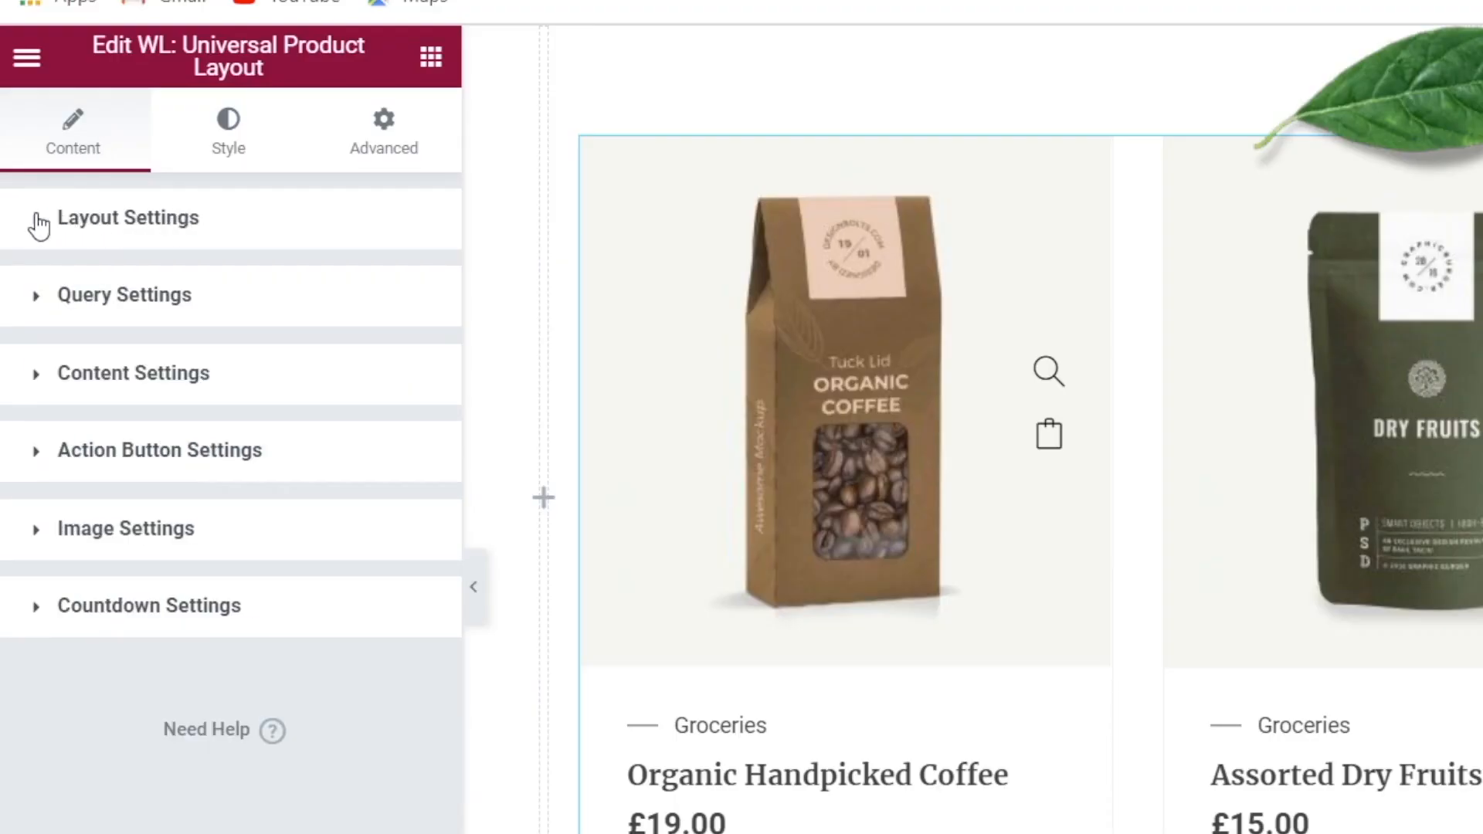
click(39, 224)
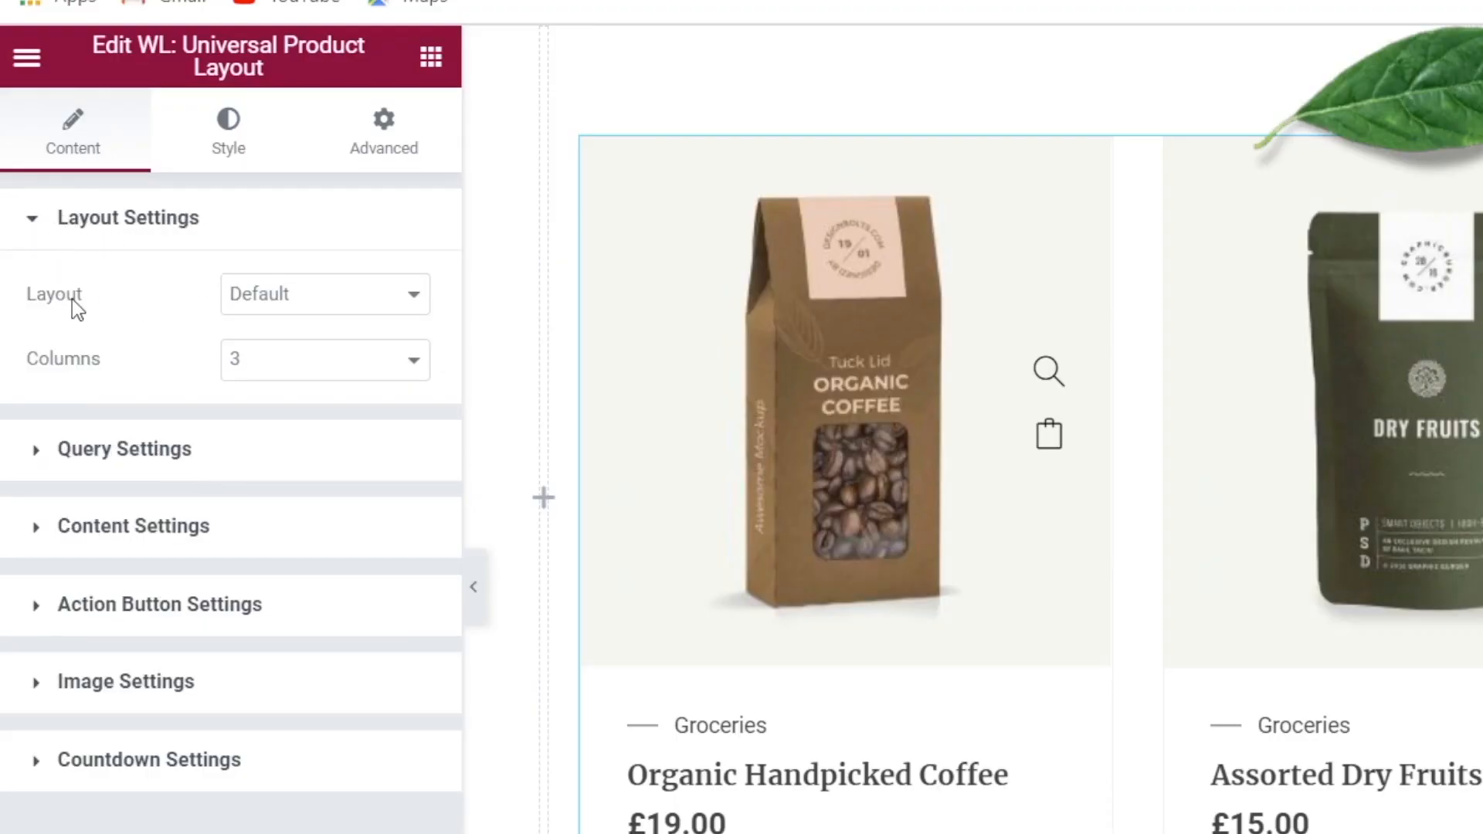
click(276, 301)
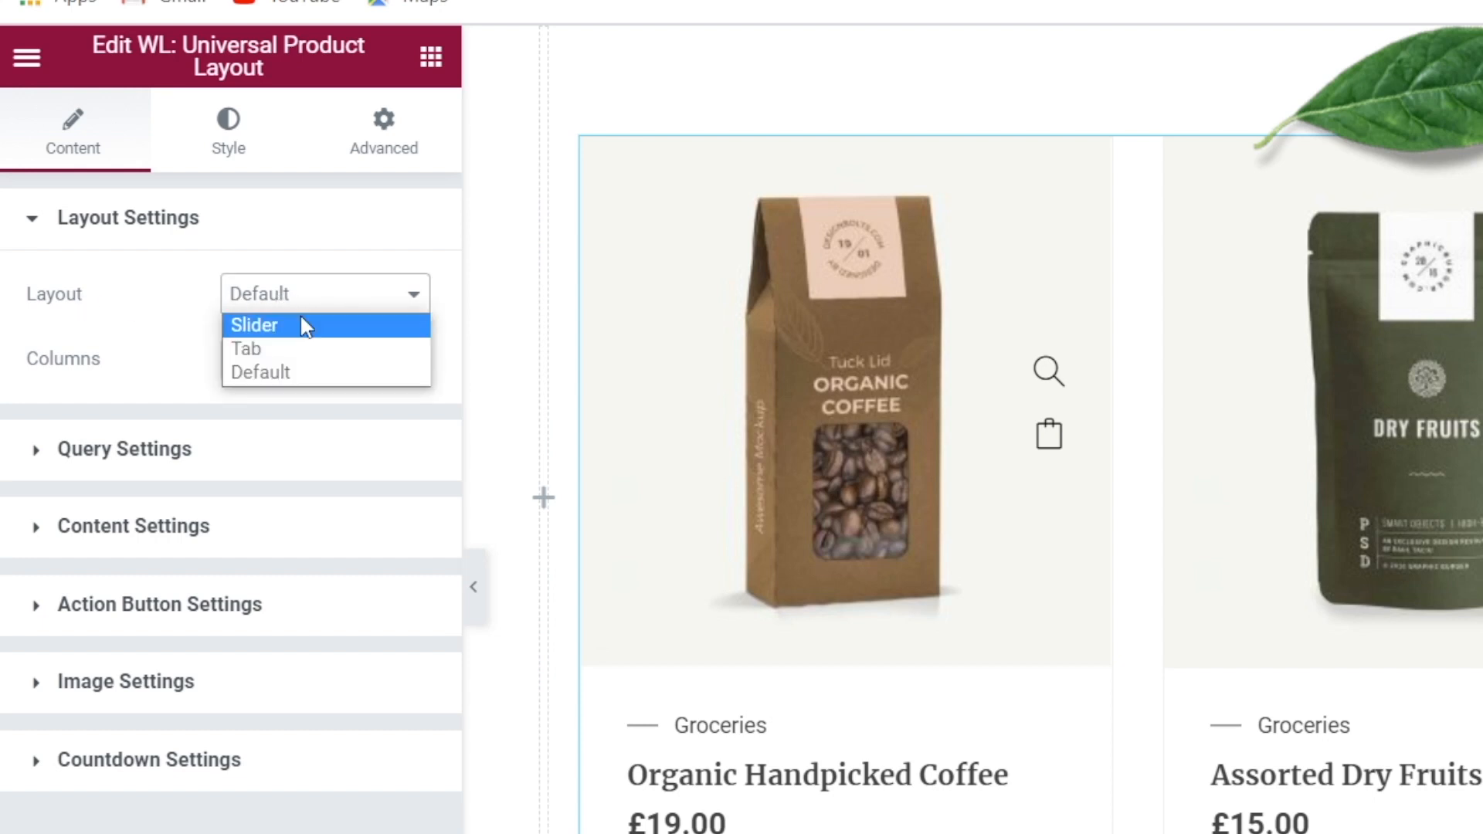
click(299, 330)
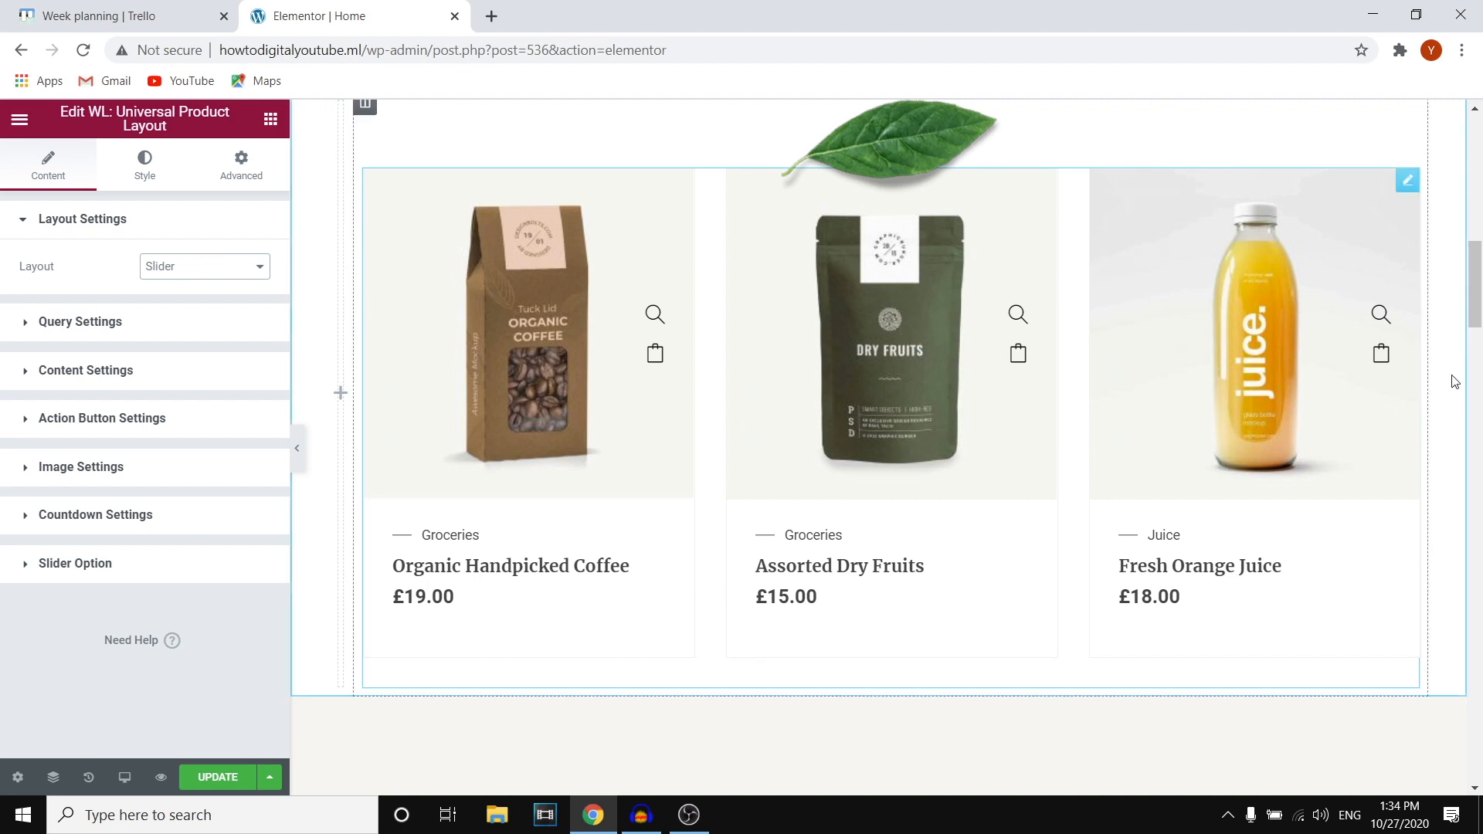
mouse_move(1477, 319)
mouse_down()
mouse_move(1481, 297)
mouse_move(1480, 313)
mouse_up()
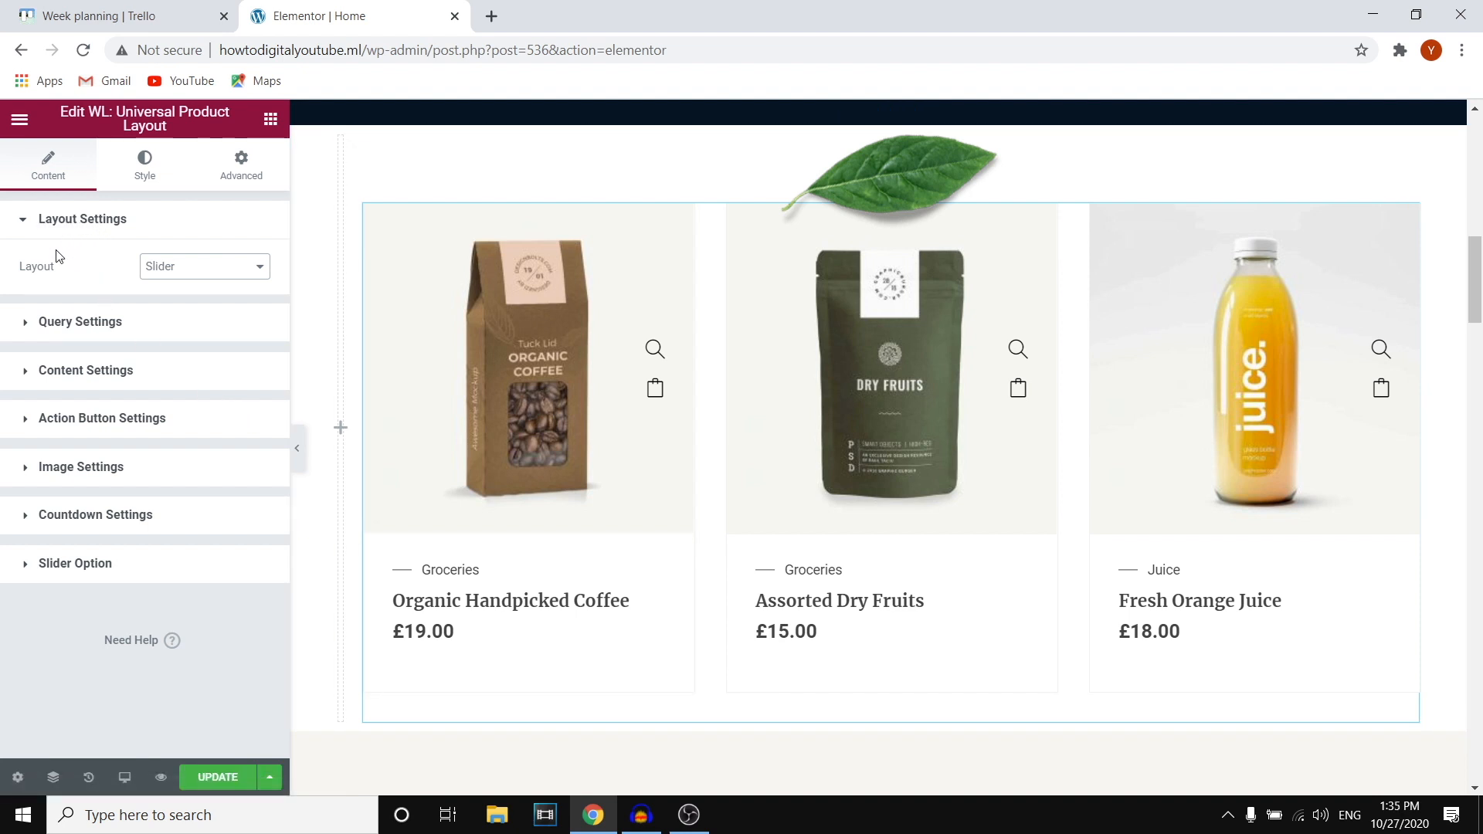
click(17, 223)
click(17, 222)
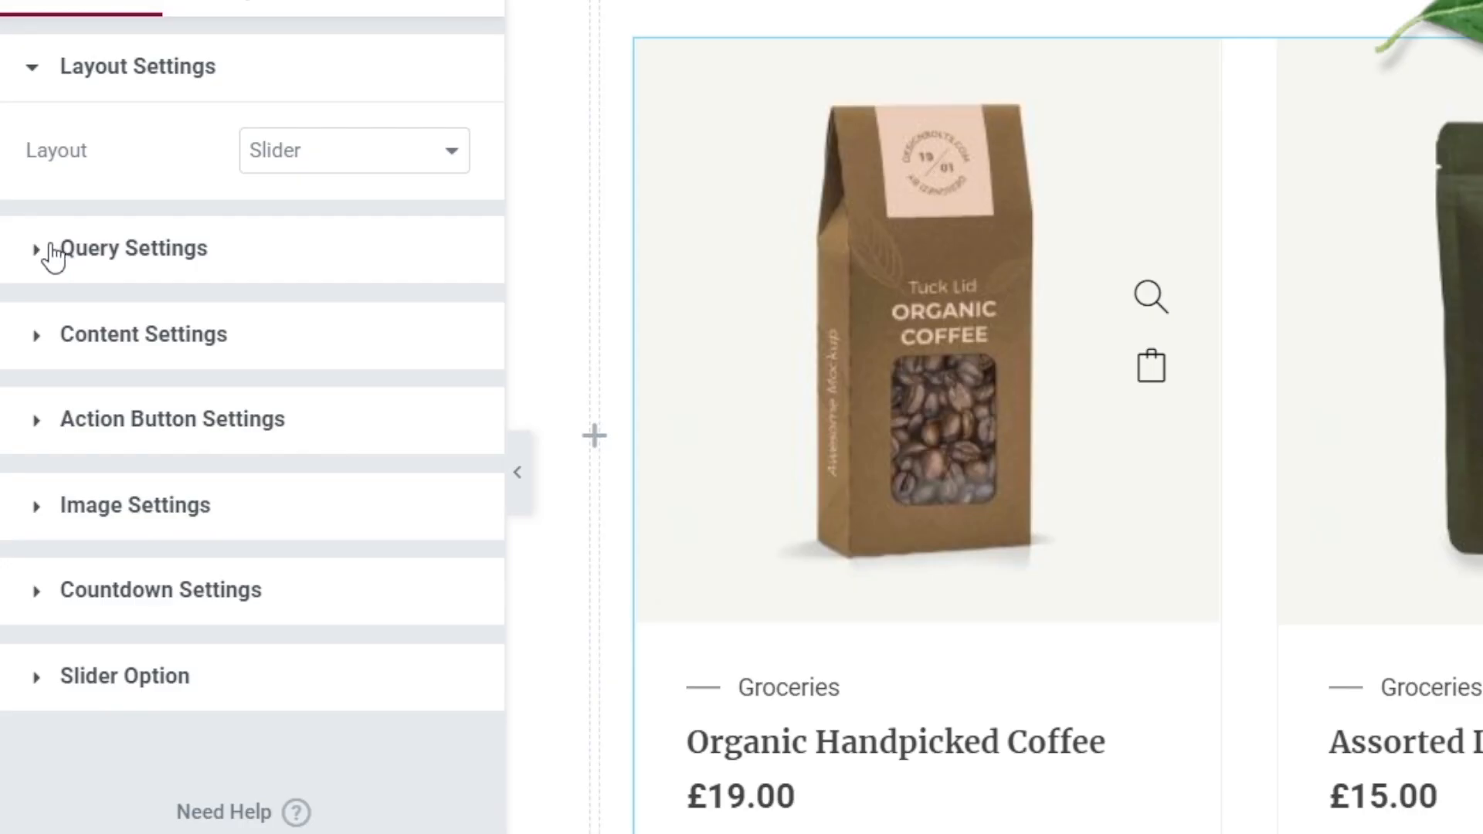
Set the product limit to 13 in the widget's Query Settings and page forward through the carousel.
click(31, 328)
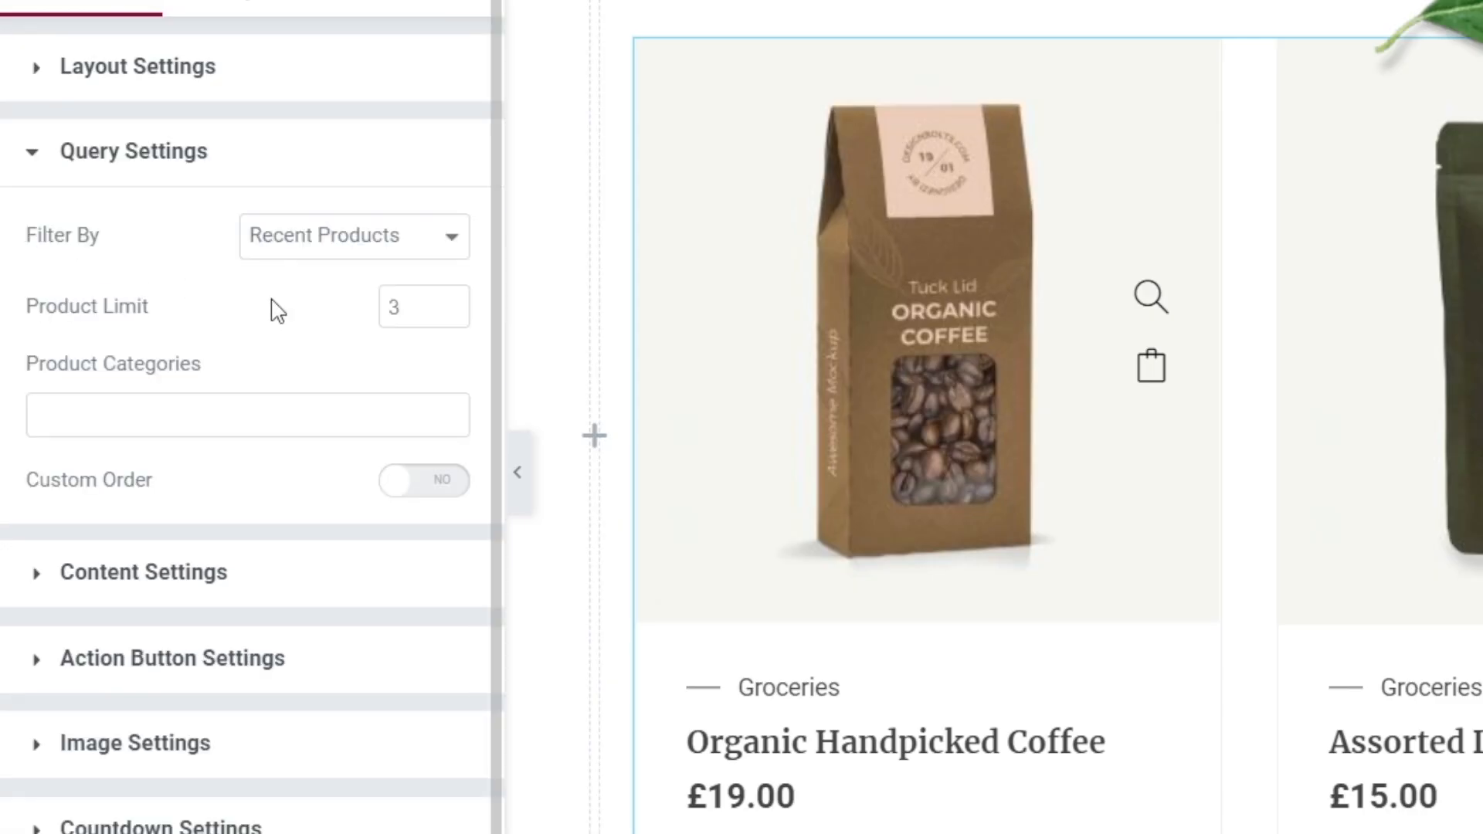
triple_click(142, 322)
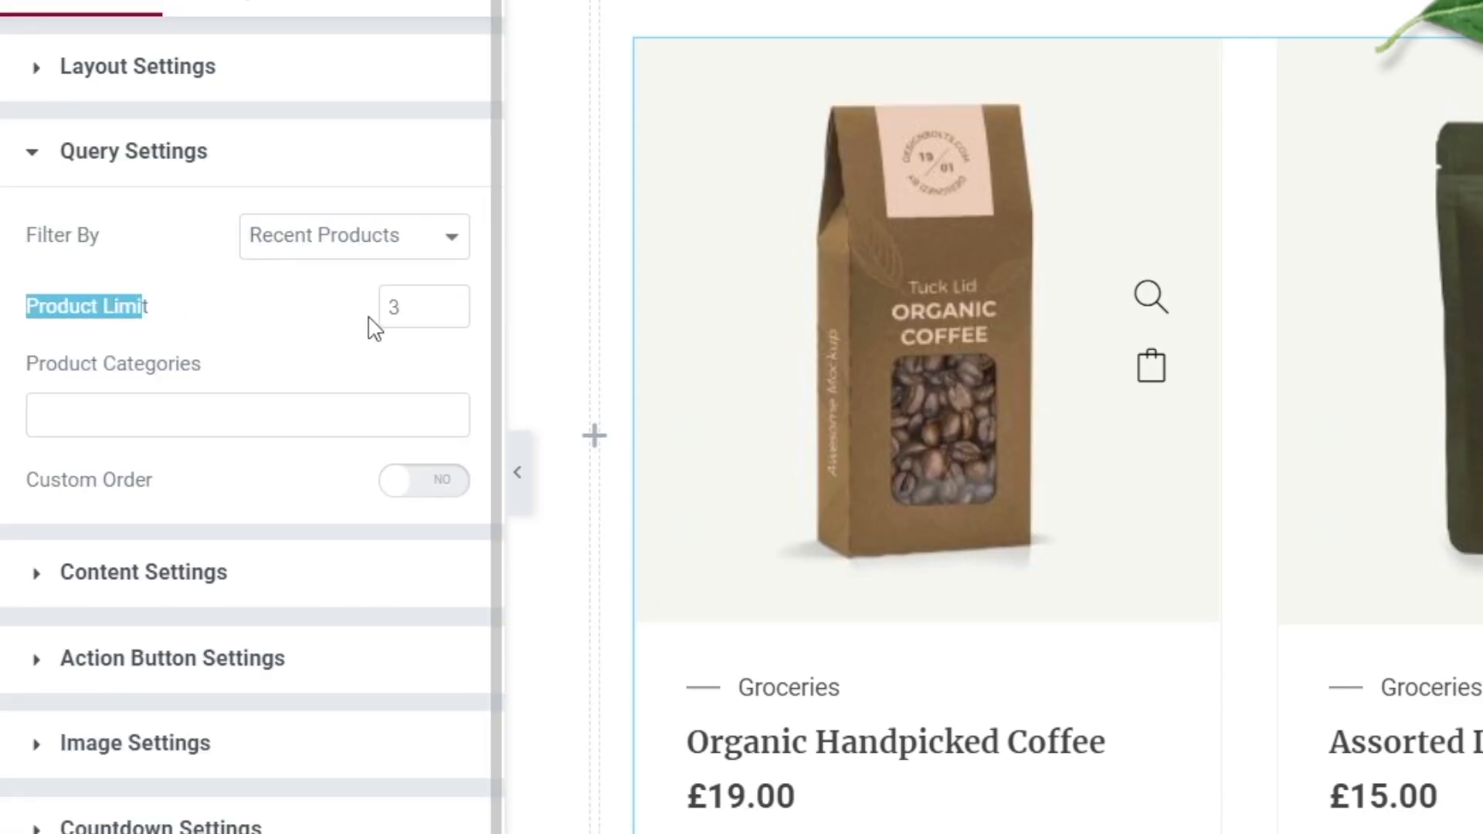
click(453, 302)
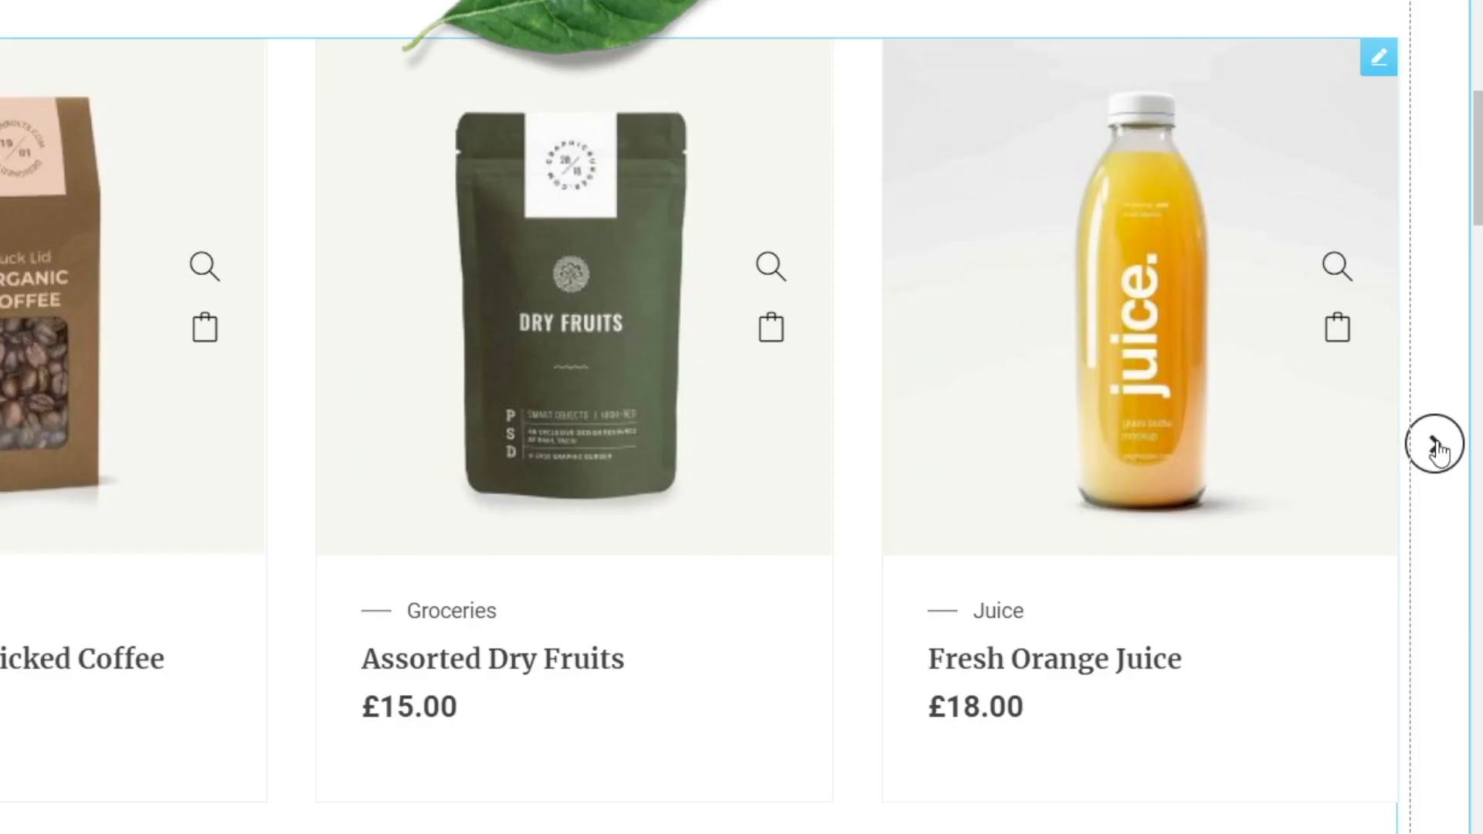
click(1437, 446)
click(1448, 457)
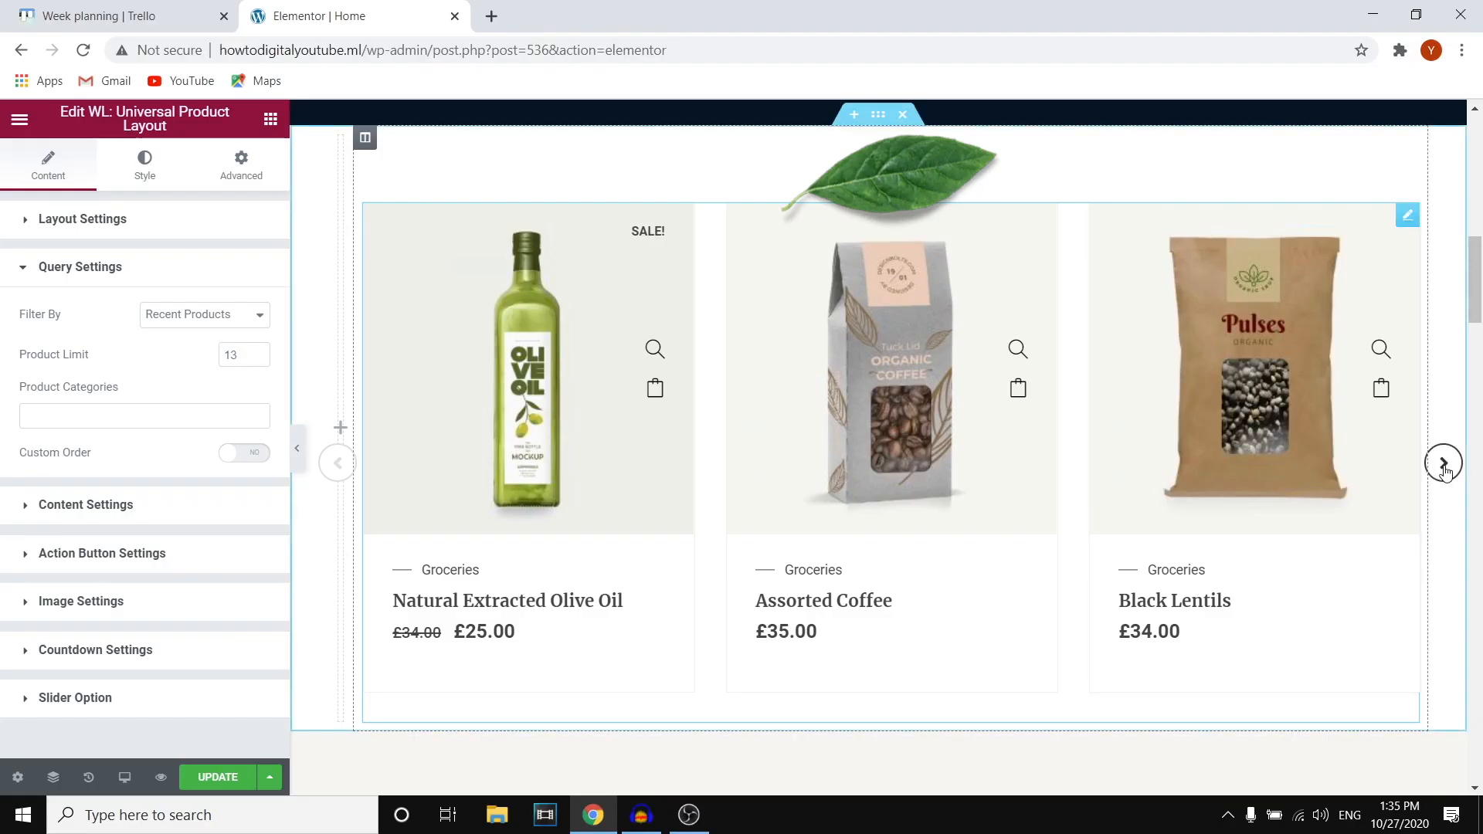
click(1435, 444)
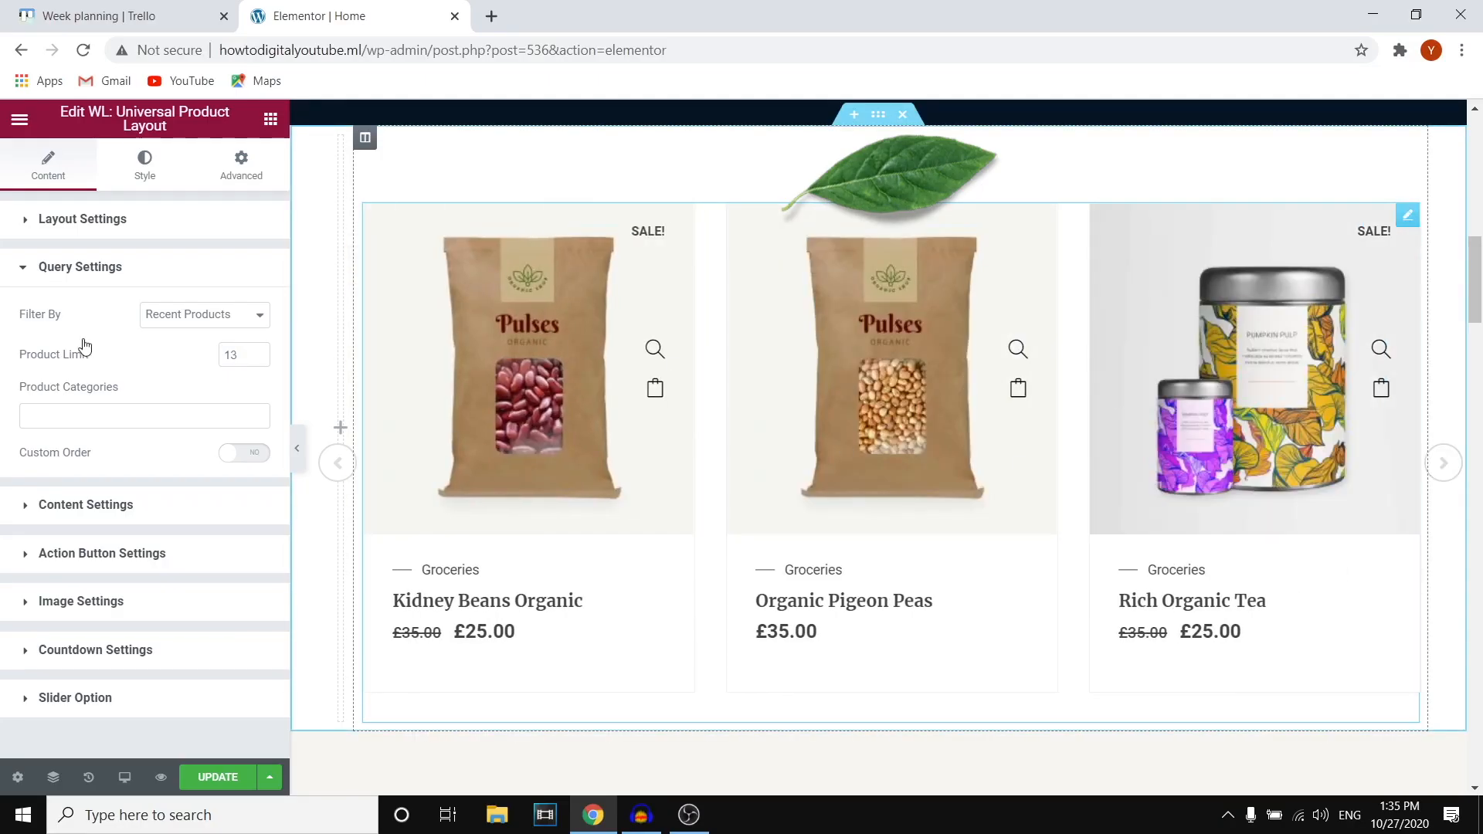
Raise the carousel's product limit to 20 and page forward through its products.
triple_click(258, 354)
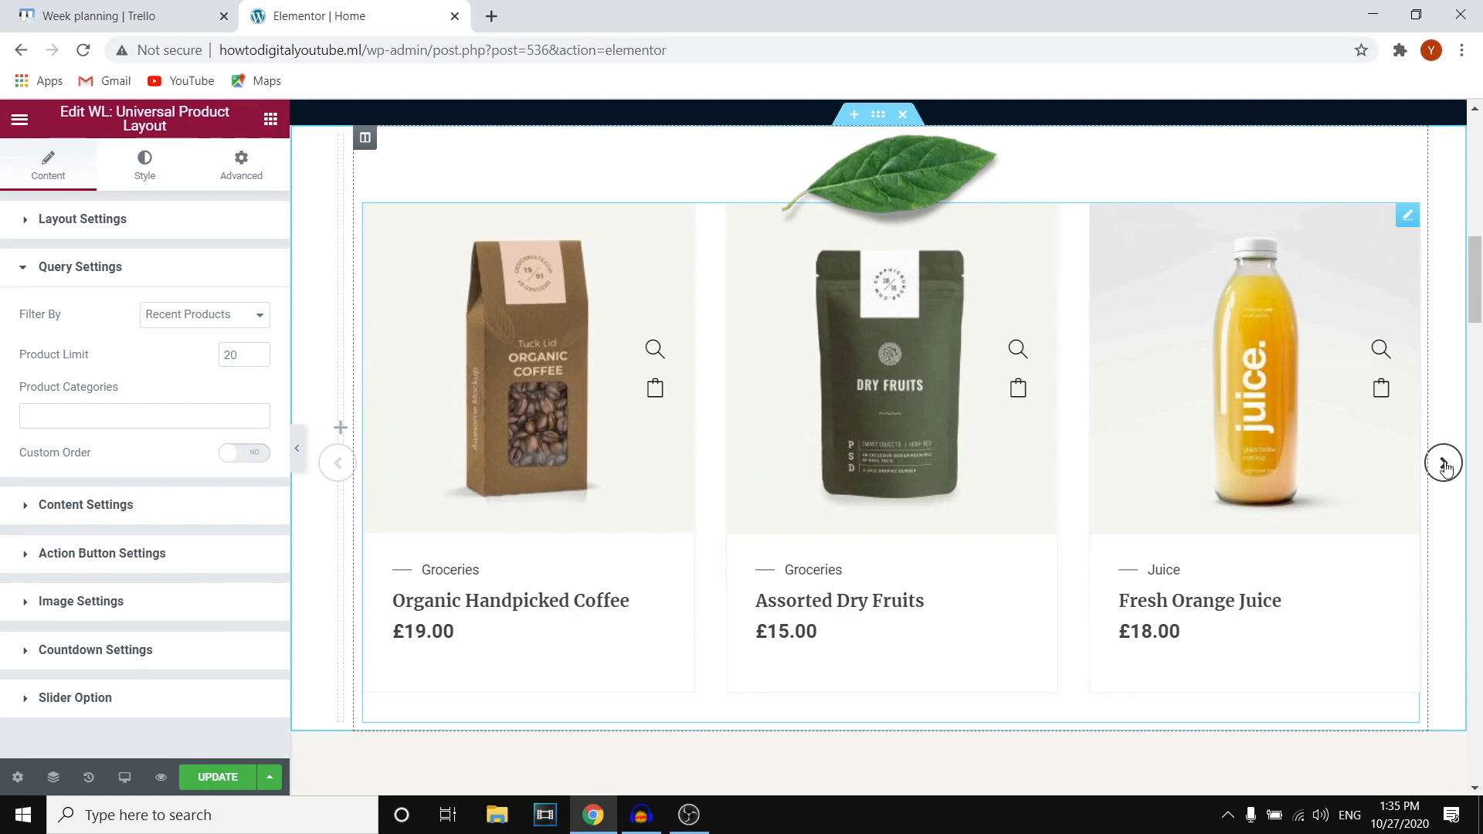
click(1441, 464)
click(1441, 464)
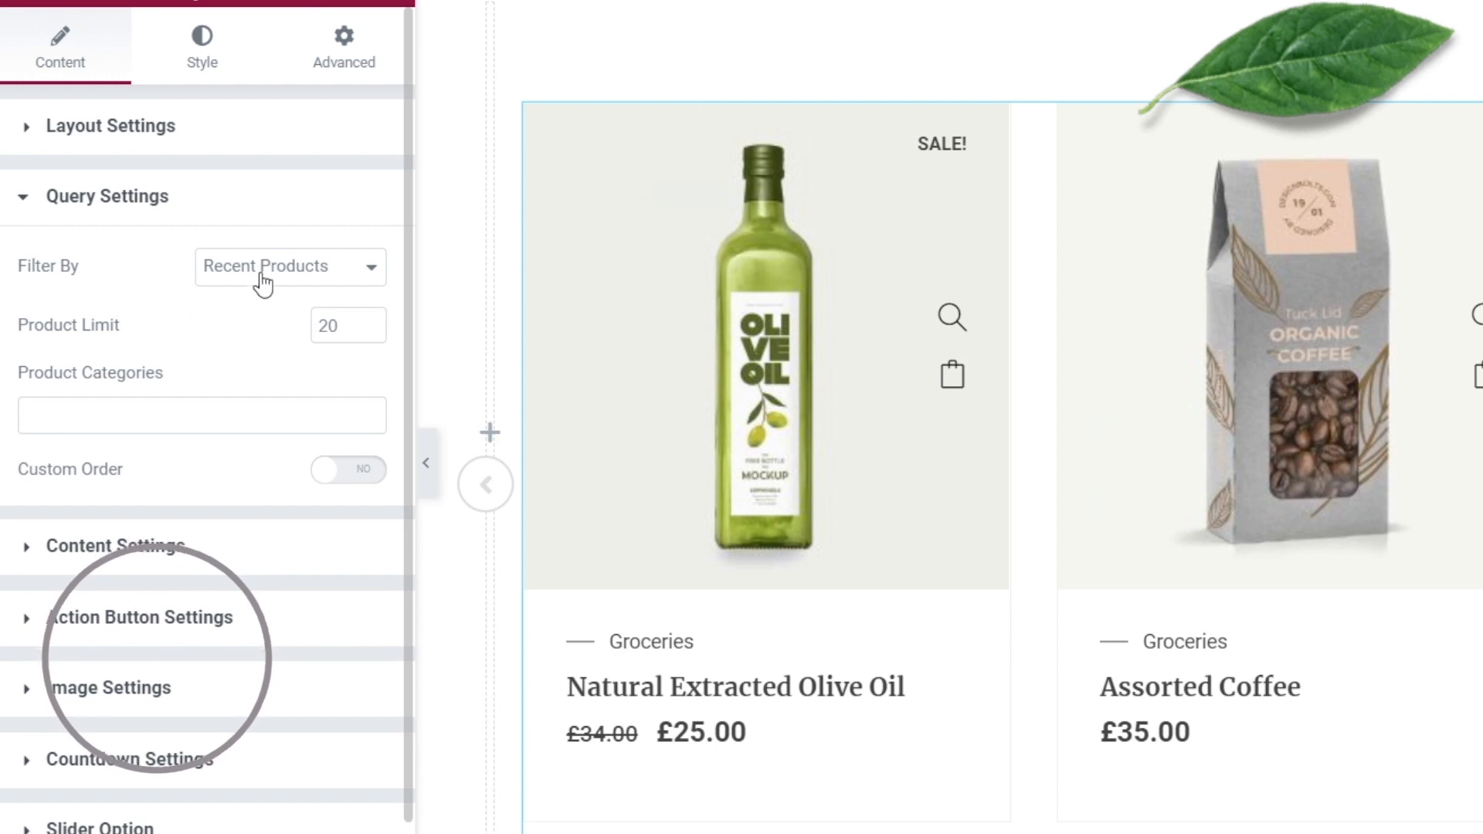
Filter the carousel by Best Selling Products and page through the slides to check the selection.
click(207, 318)
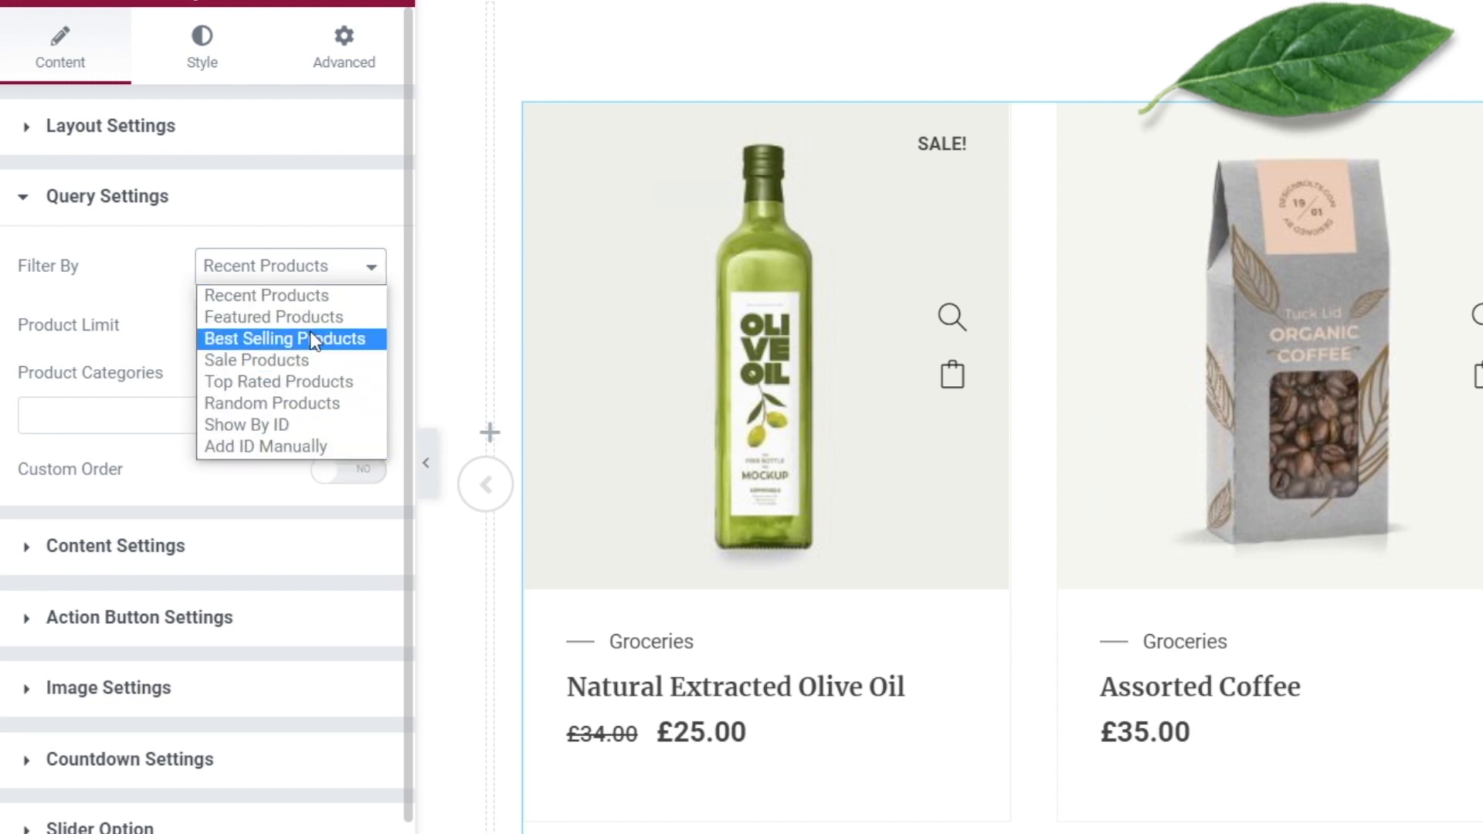
key(Escape)
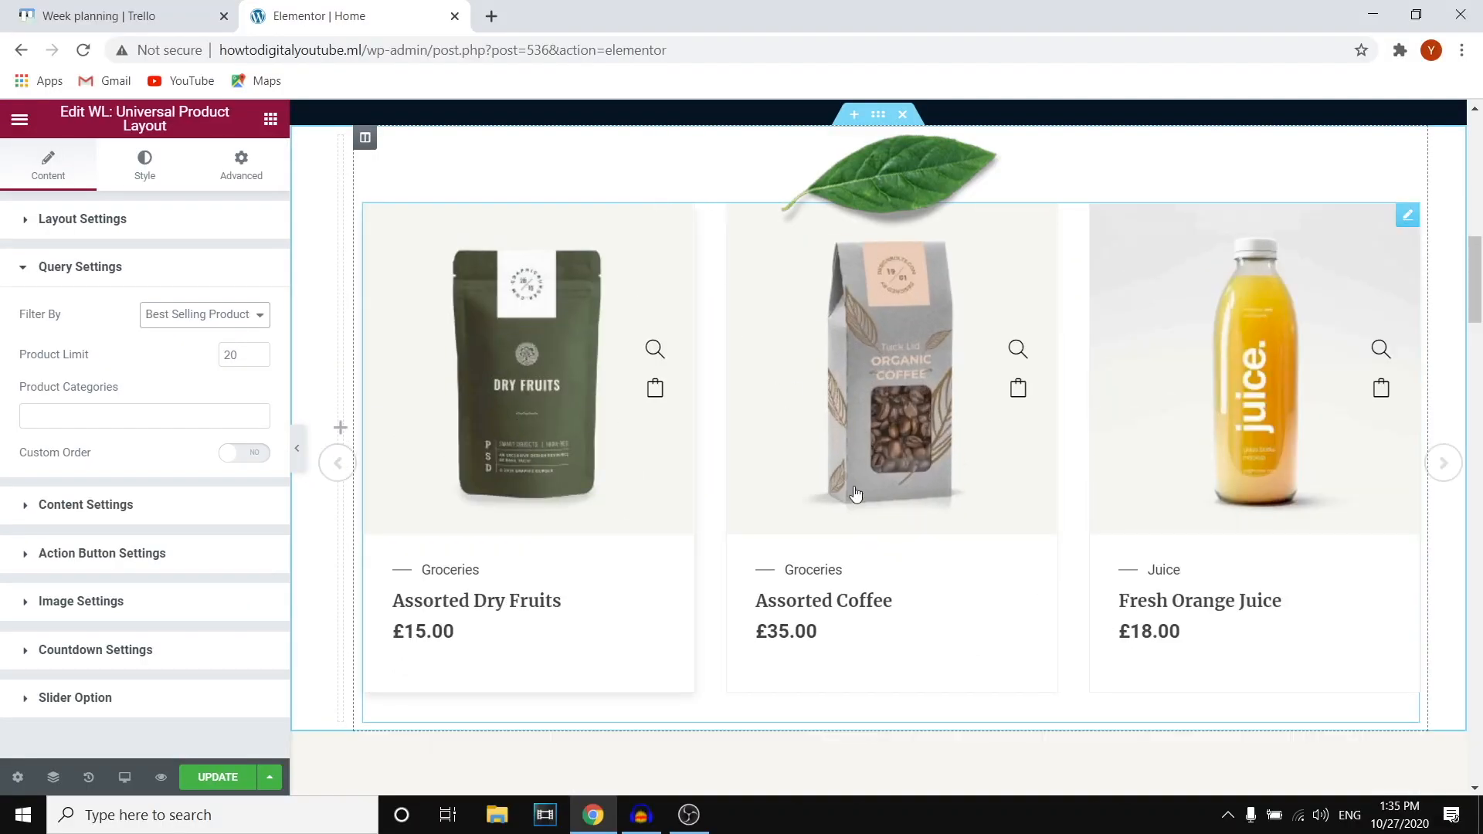
click(1440, 464)
click(1438, 467)
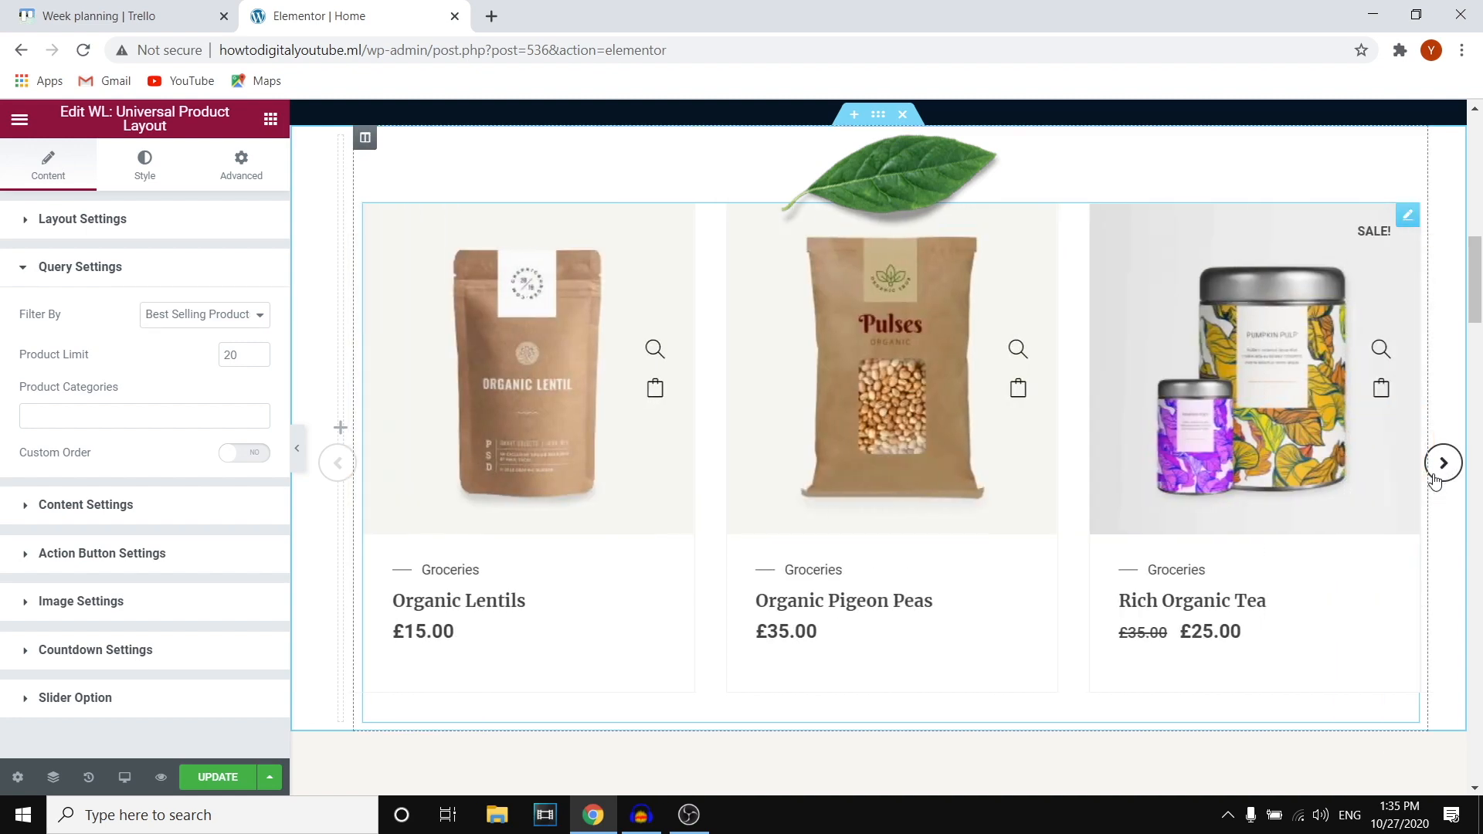
click(1437, 471)
click(1442, 463)
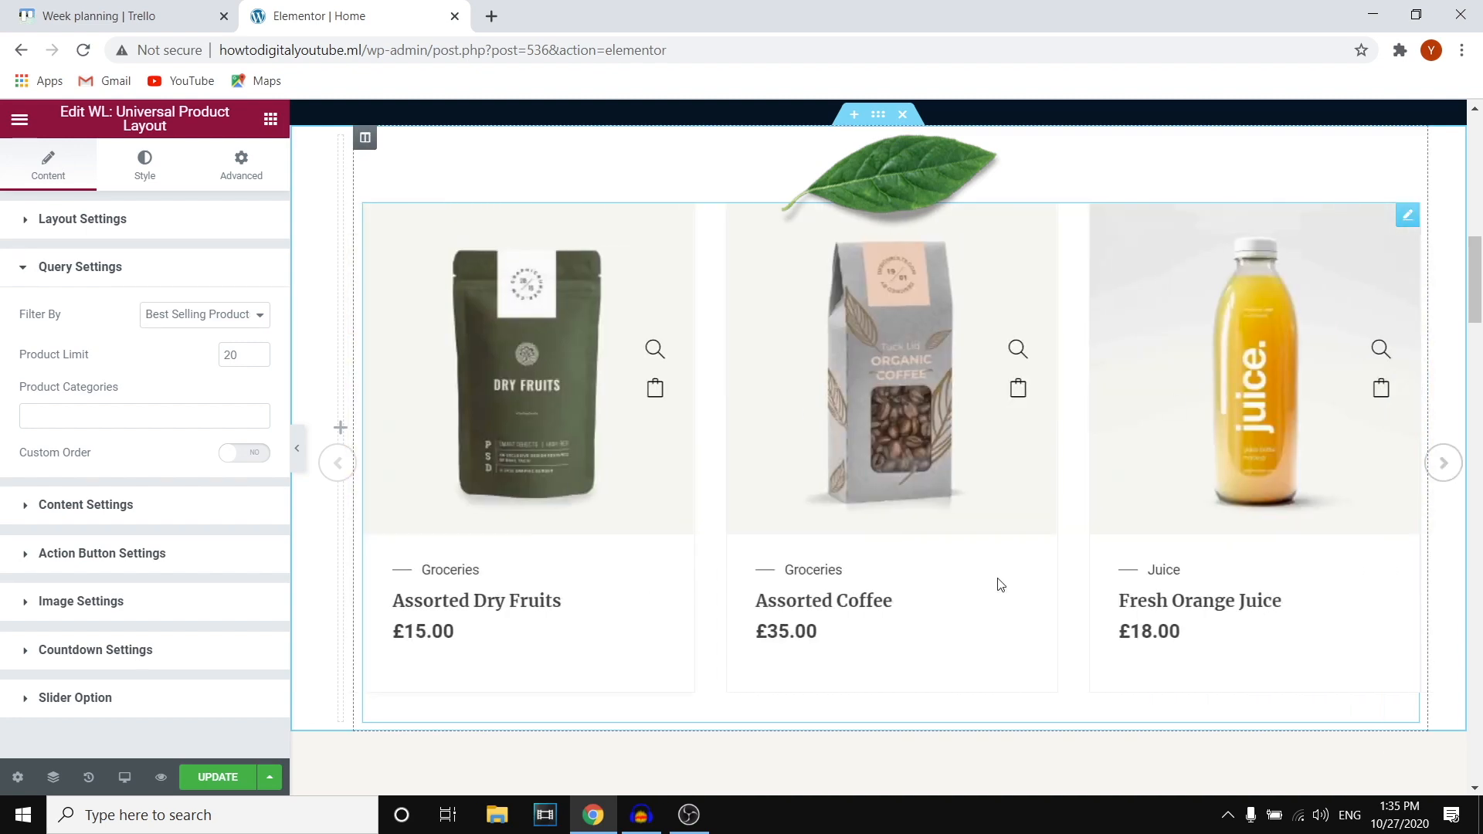
Review the available product filter options without changing the selection, and reopen the widget's Layout Settings.
click(202, 315)
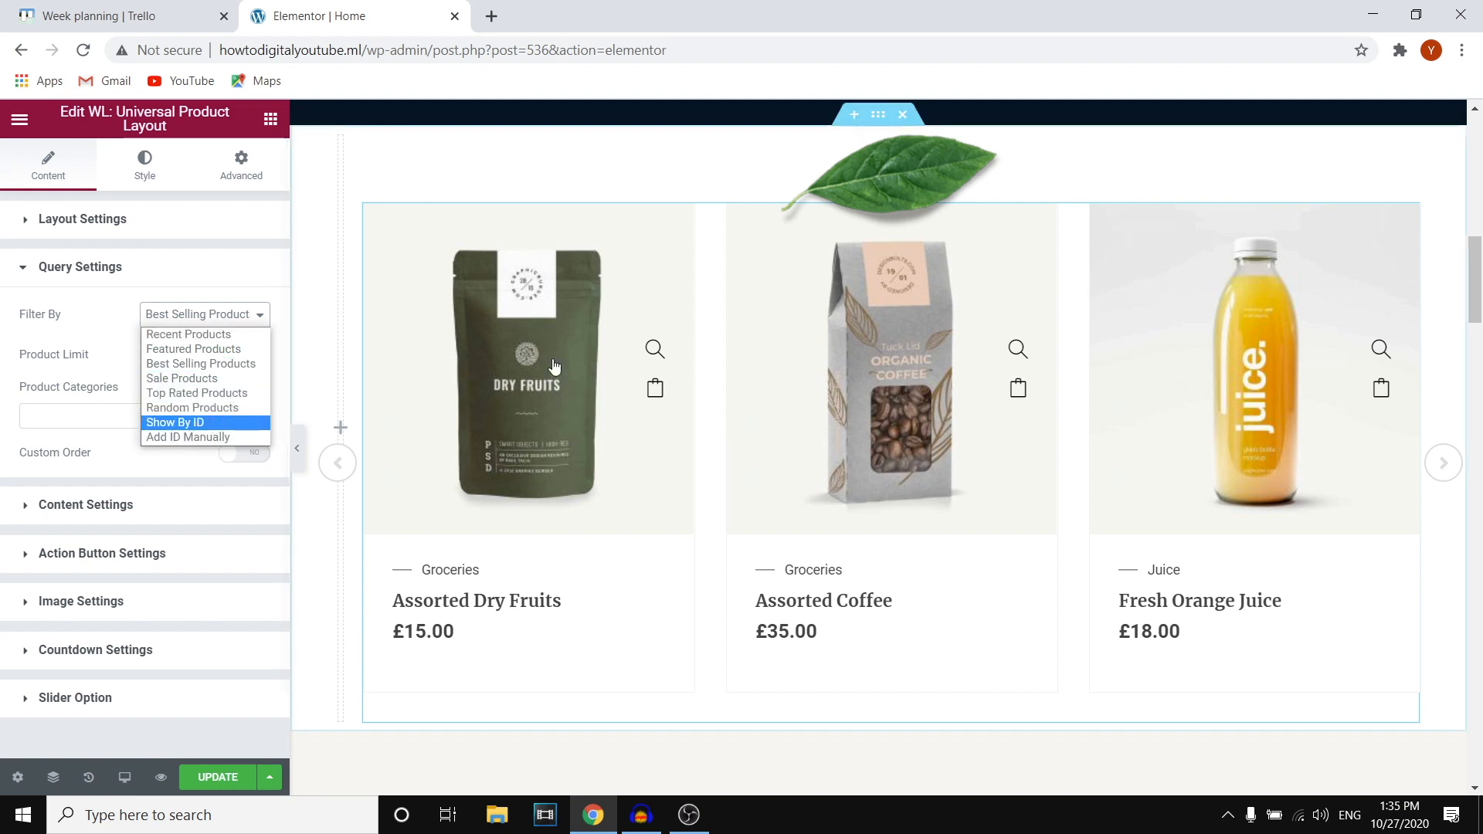
click(229, 275)
click(229, 272)
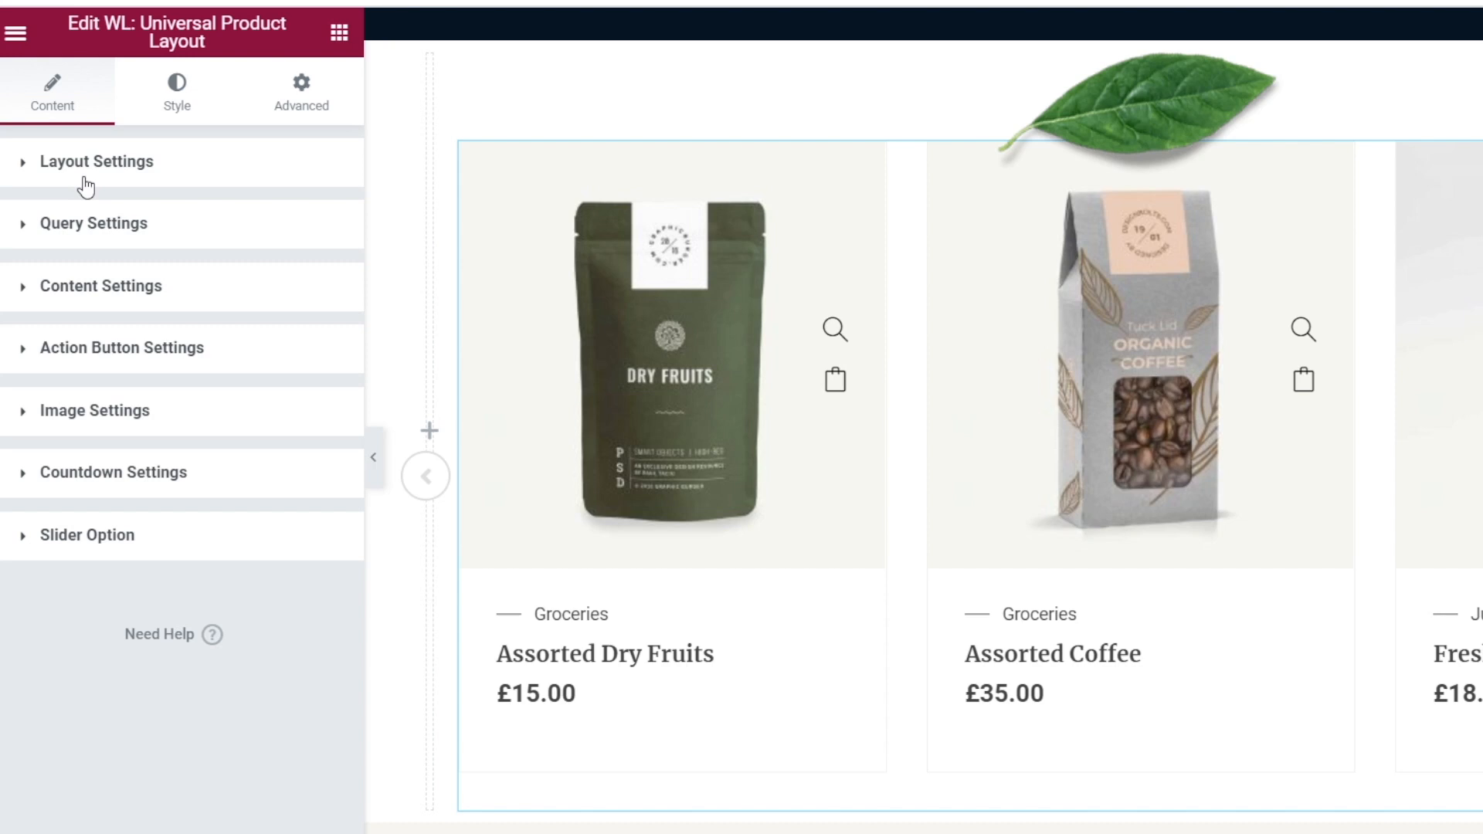
click(77, 174)
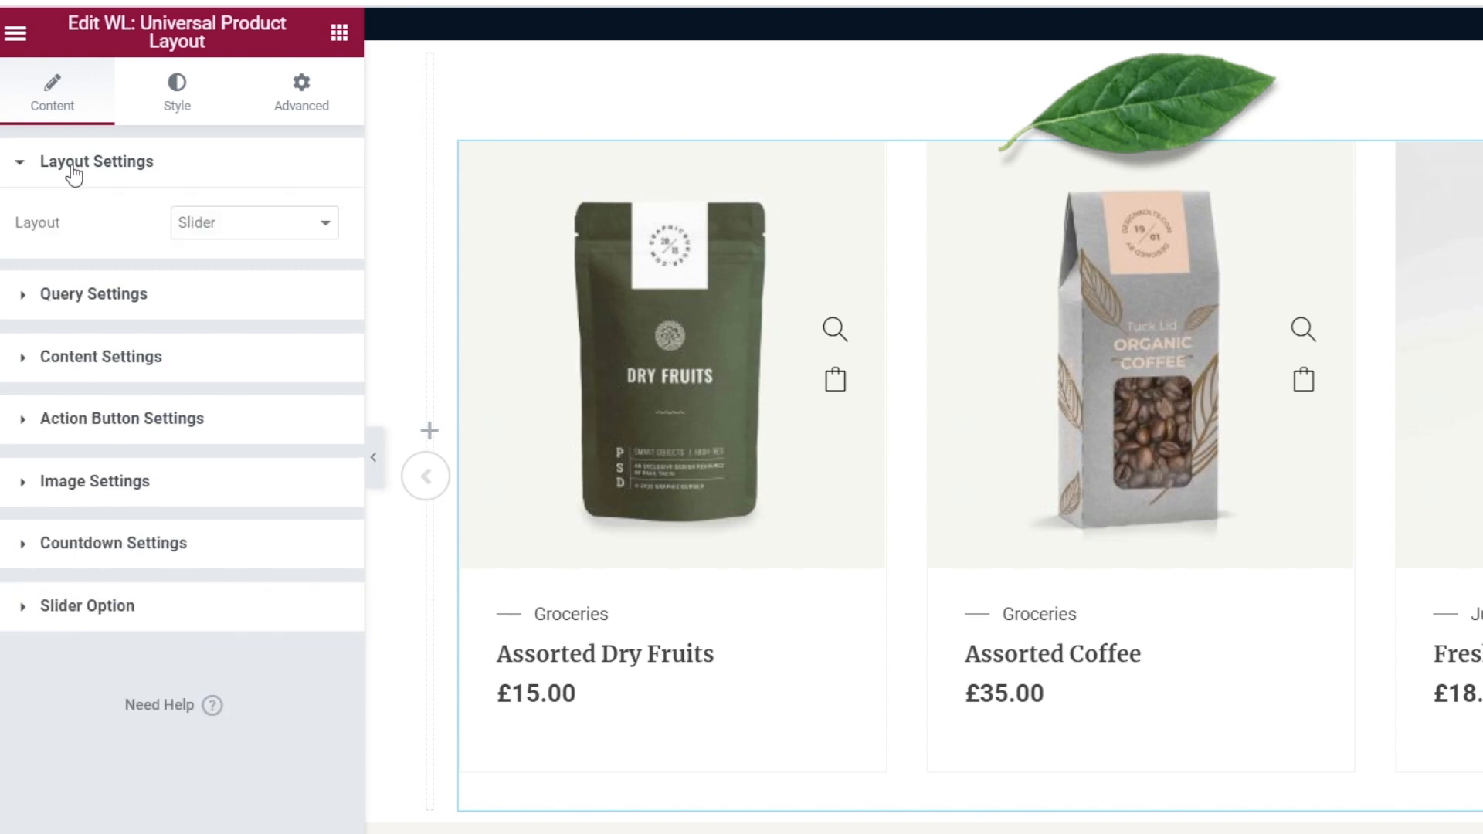
Restrict the carousel's product categories to Juice in Query Settings.
click(41, 295)
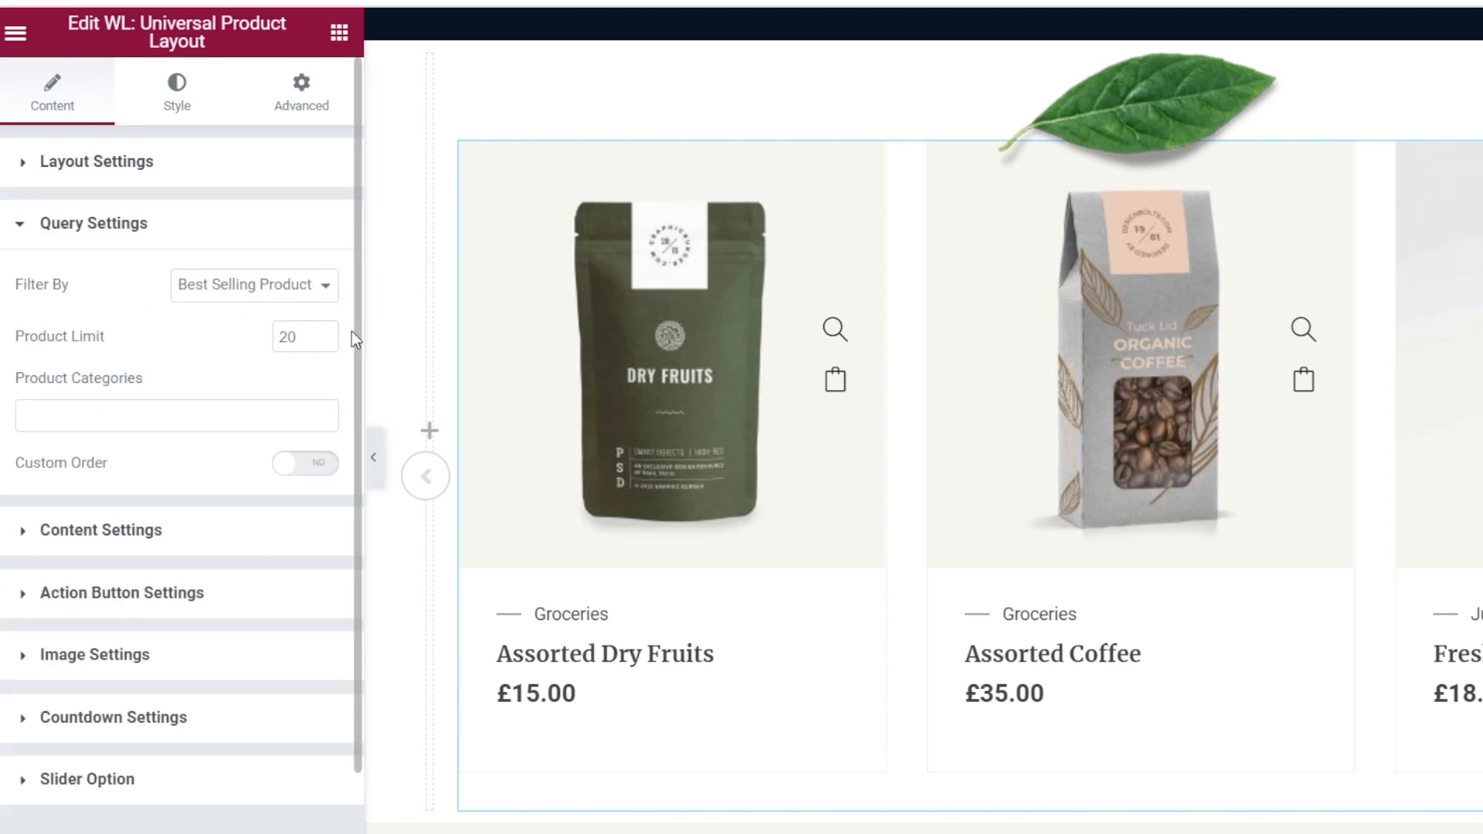
scroll(132, 425, down, 2)
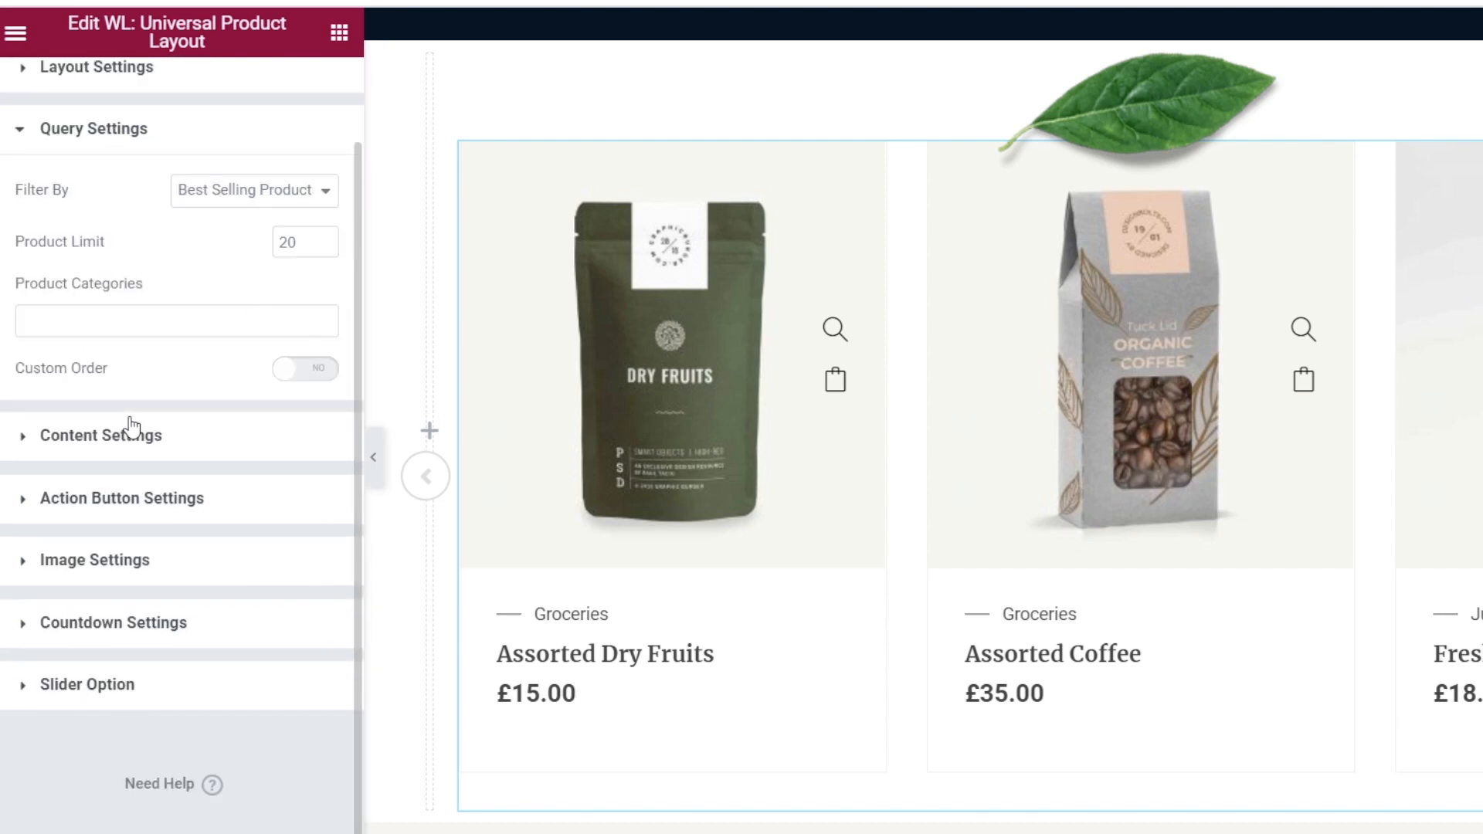
click(154, 322)
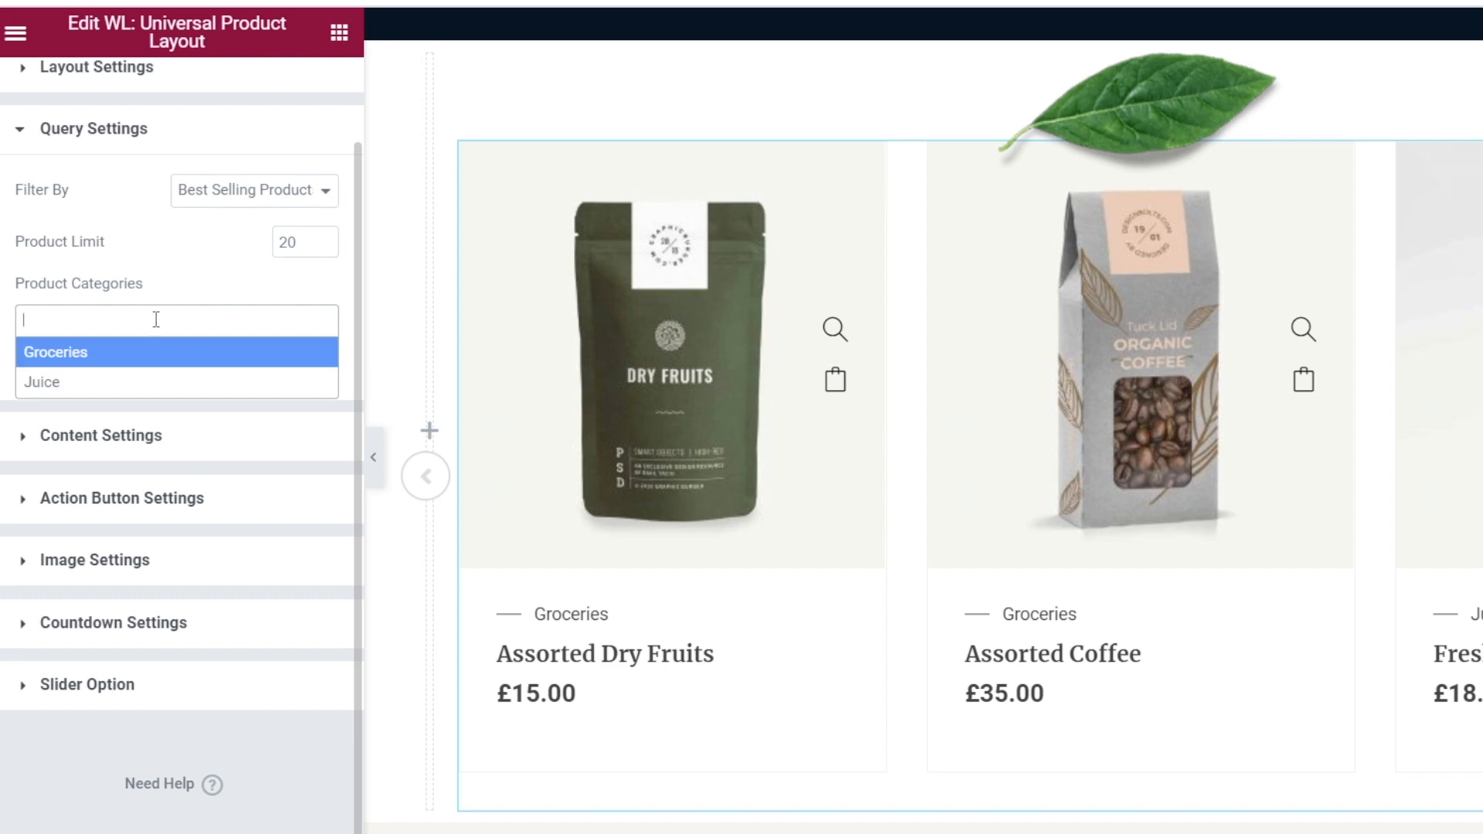
click(143, 378)
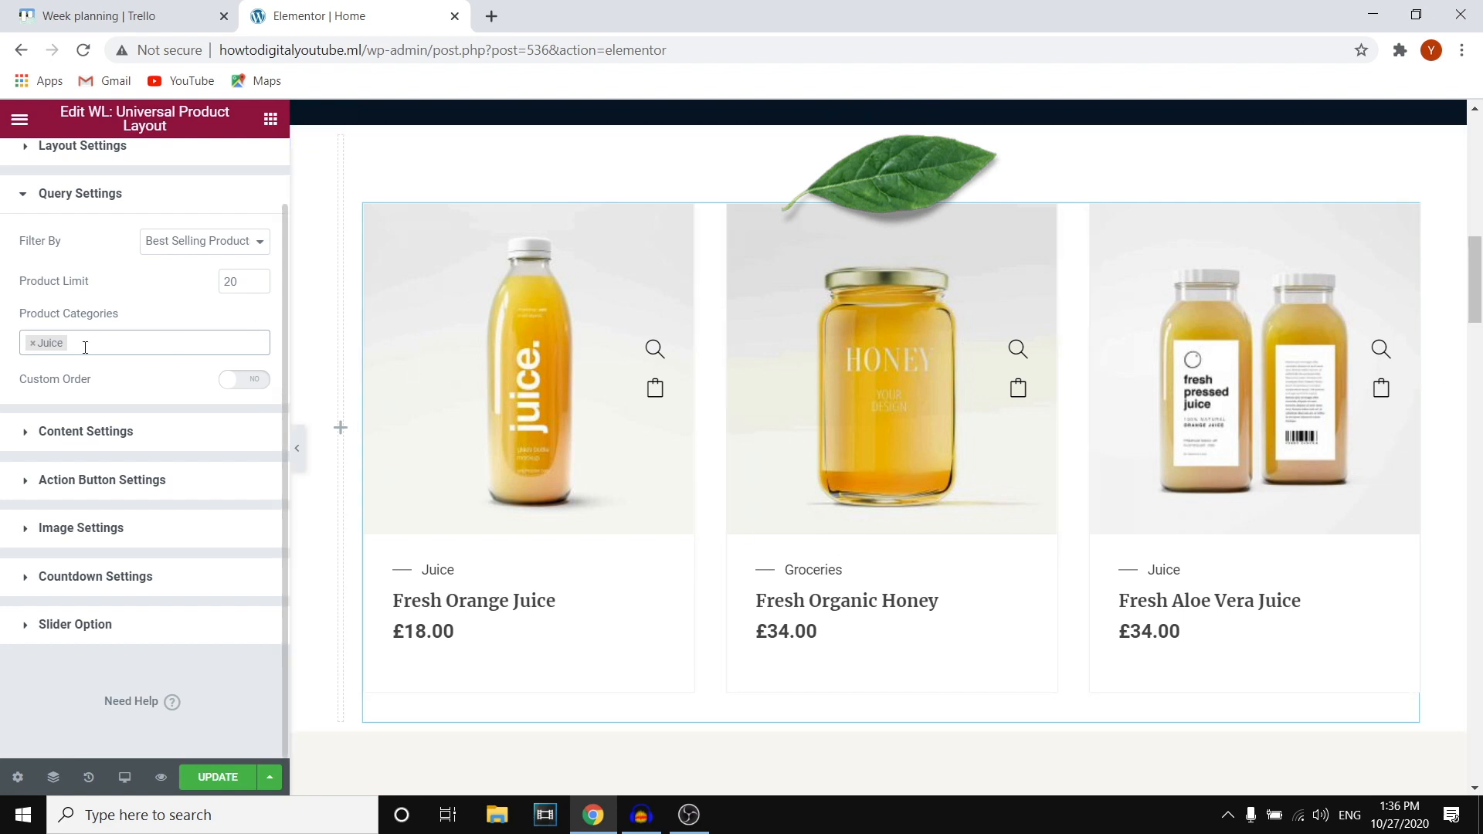
Replace the Juice category with Groceries and page forward through the carousel's products.
click(35, 345)
click(92, 358)
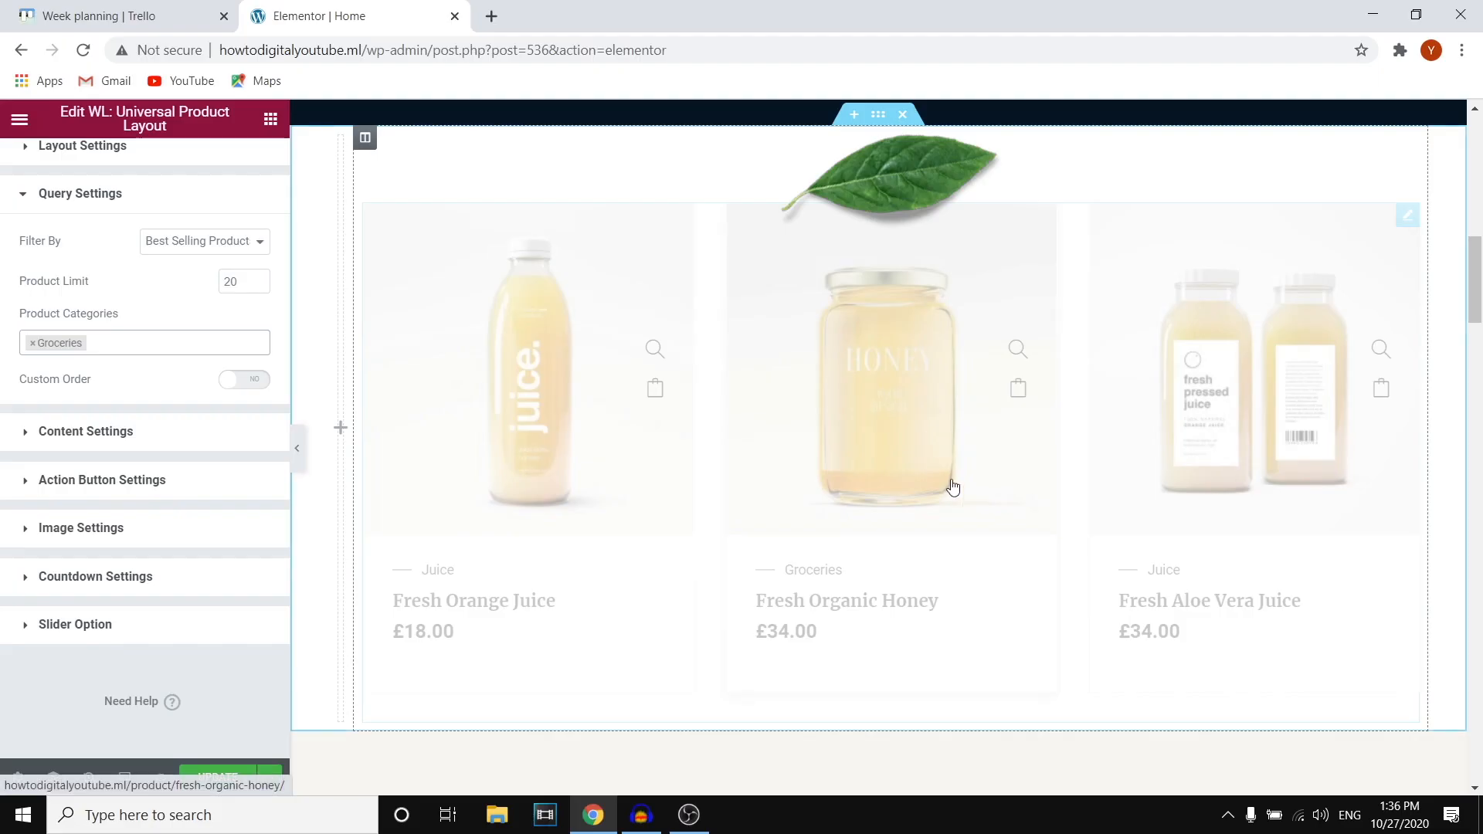
click(1442, 464)
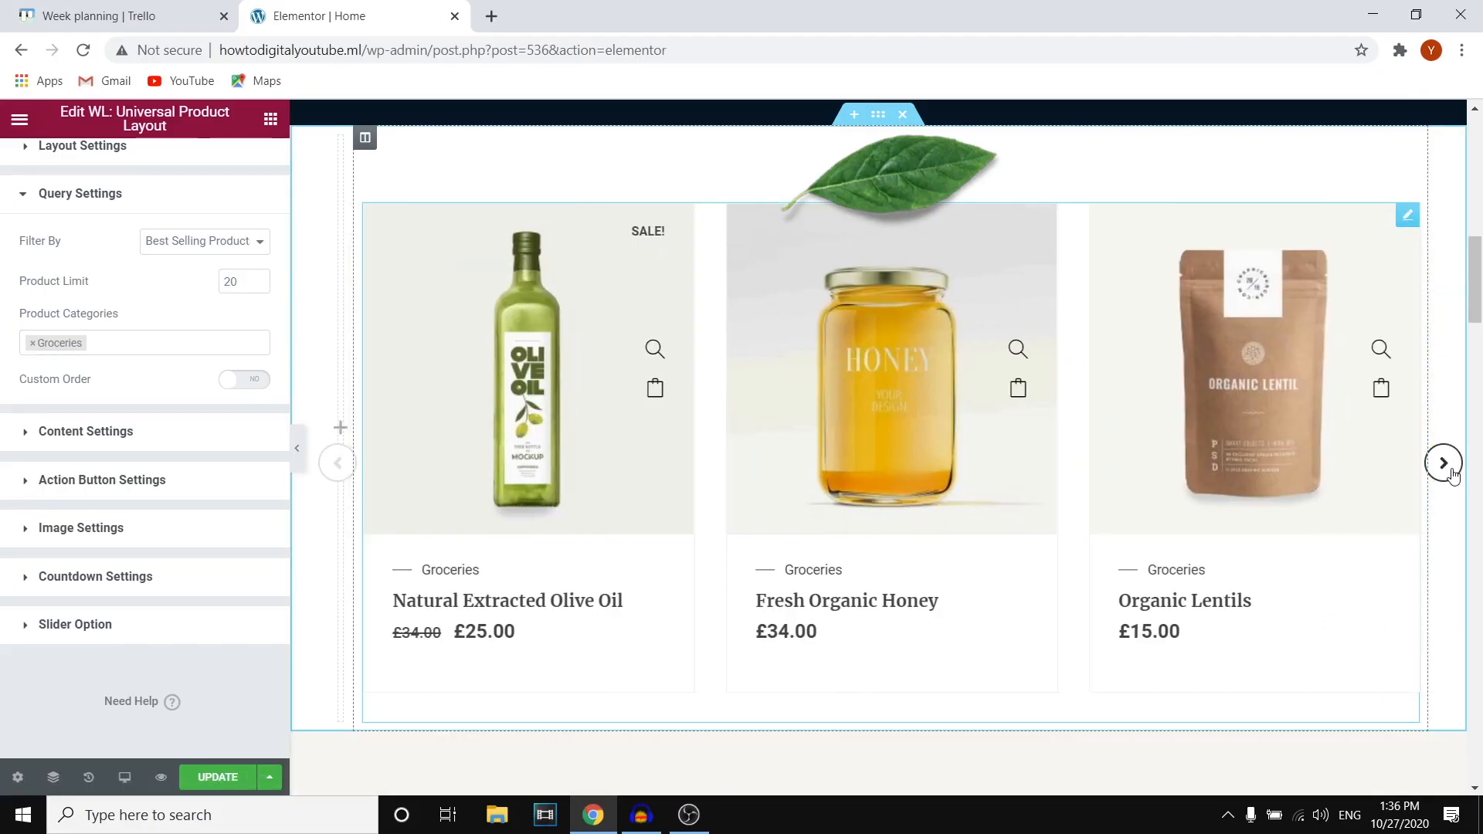
click(1451, 473)
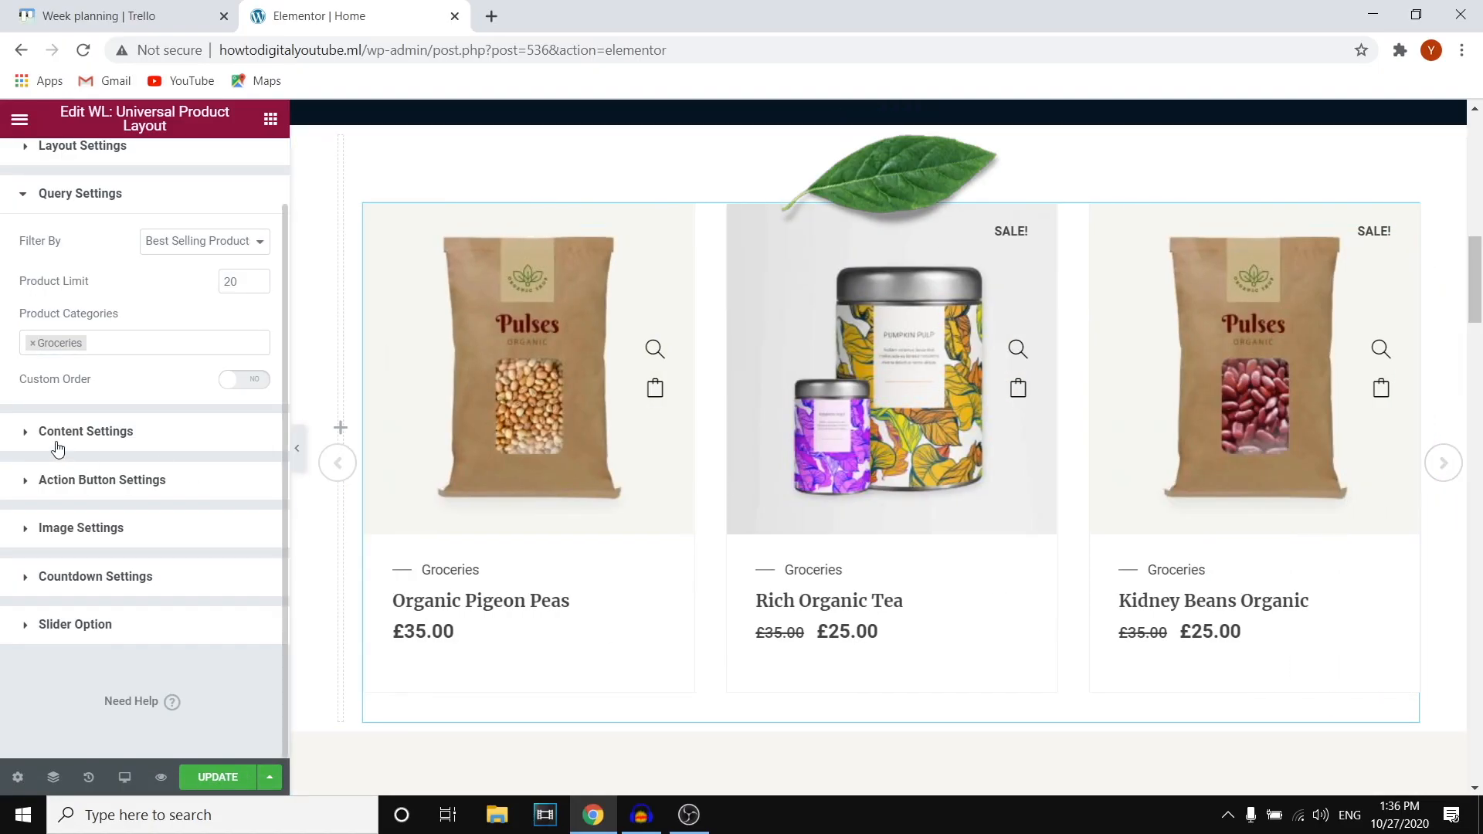
In Content Settings, try Style Two for the product content and settle on Style Three.
click(80, 436)
click(203, 363)
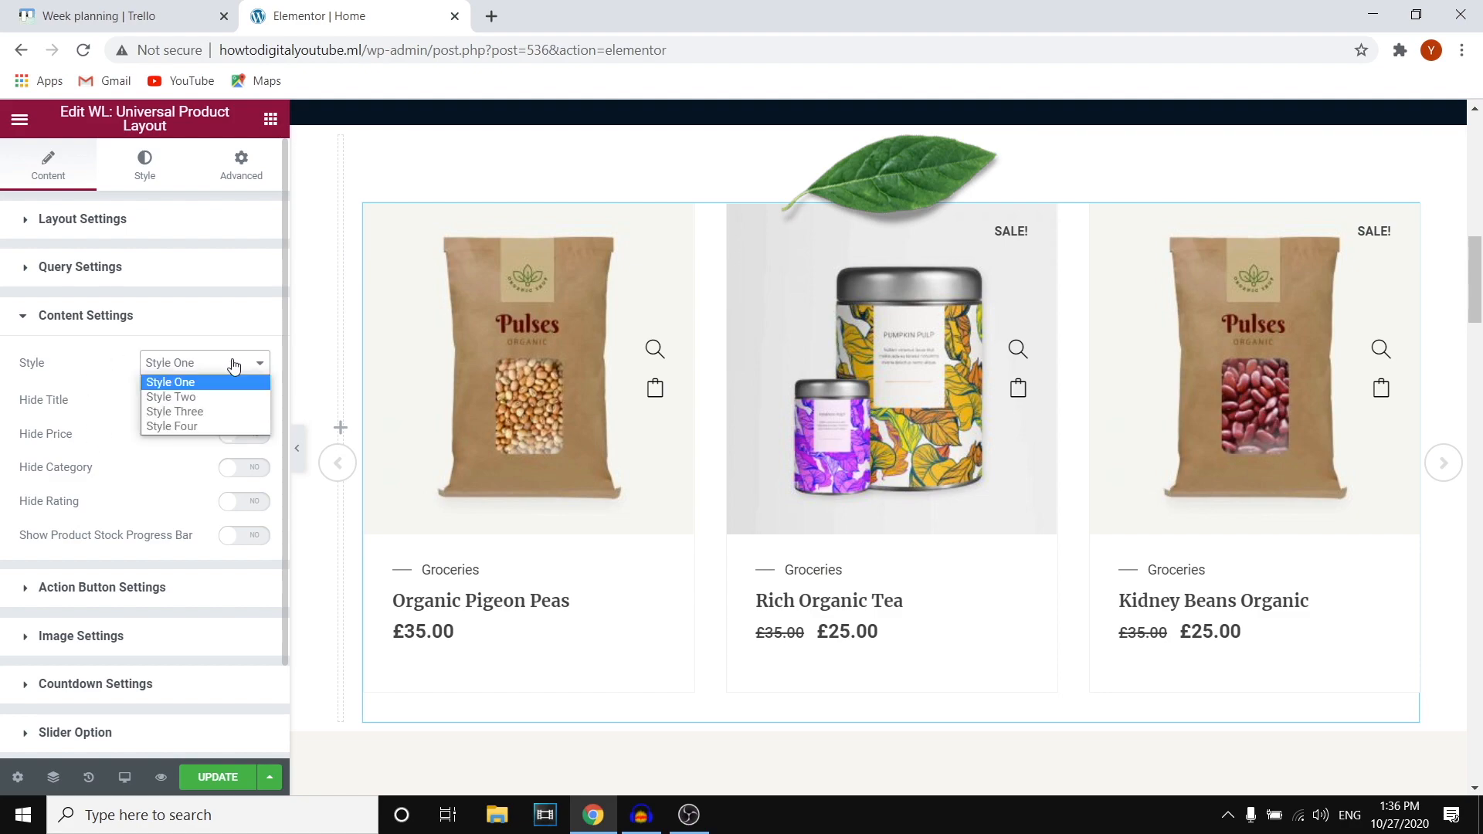
click(200, 393)
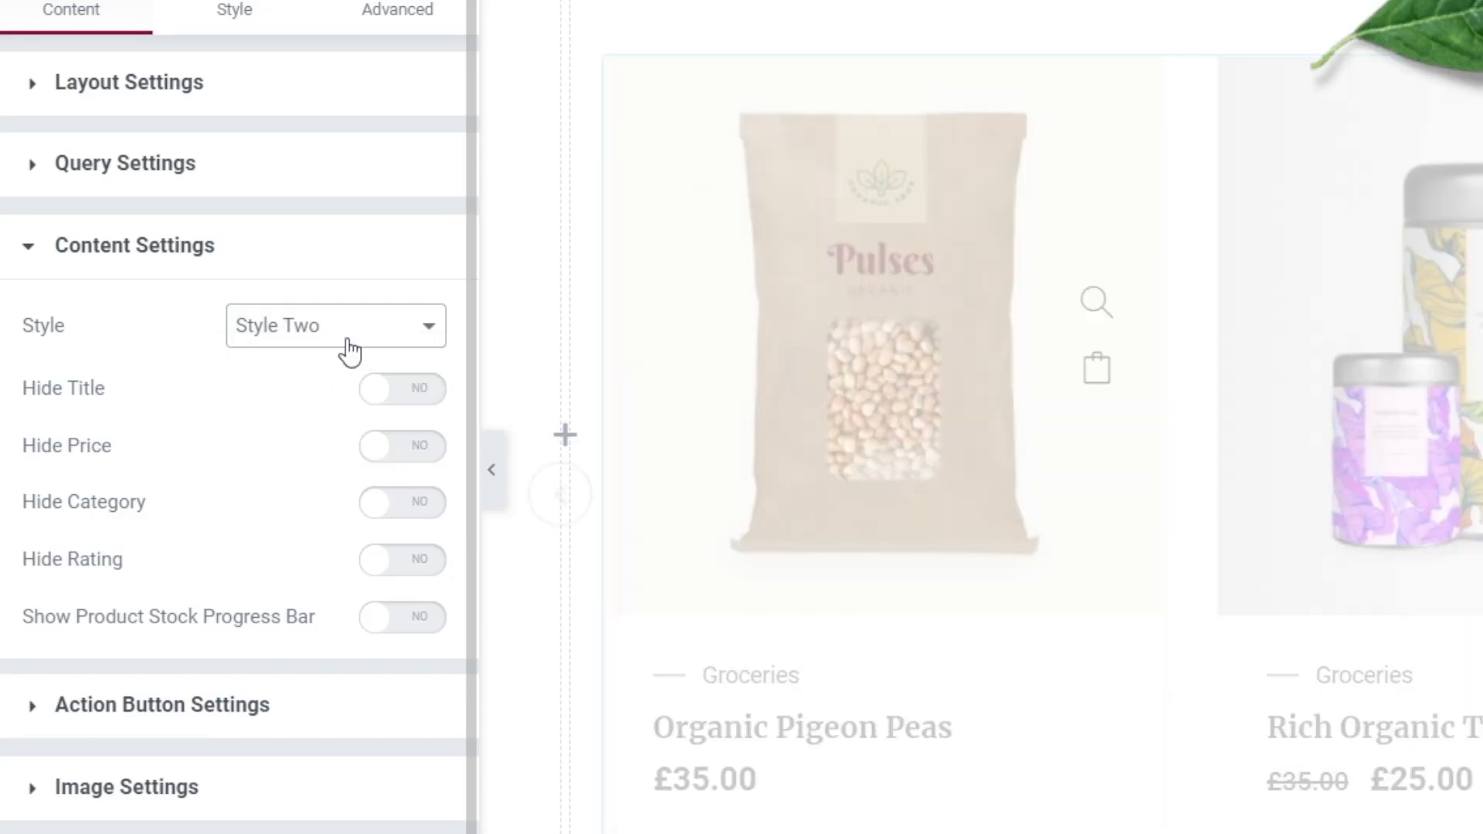
click(349, 351)
click(349, 401)
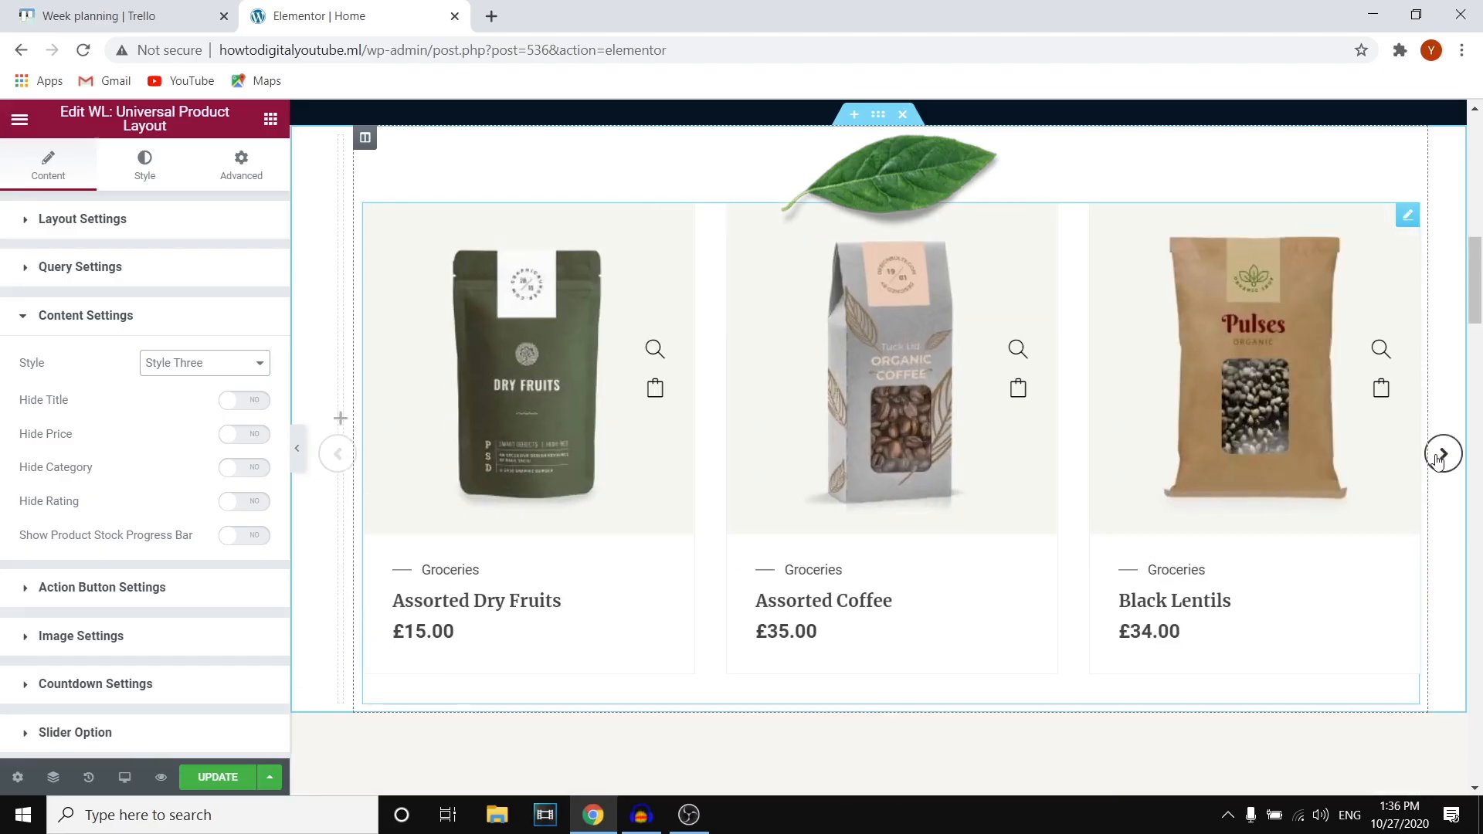
Page forward through the restyled carousel and look over the neighbouring sections of the home page.
click(1441, 455)
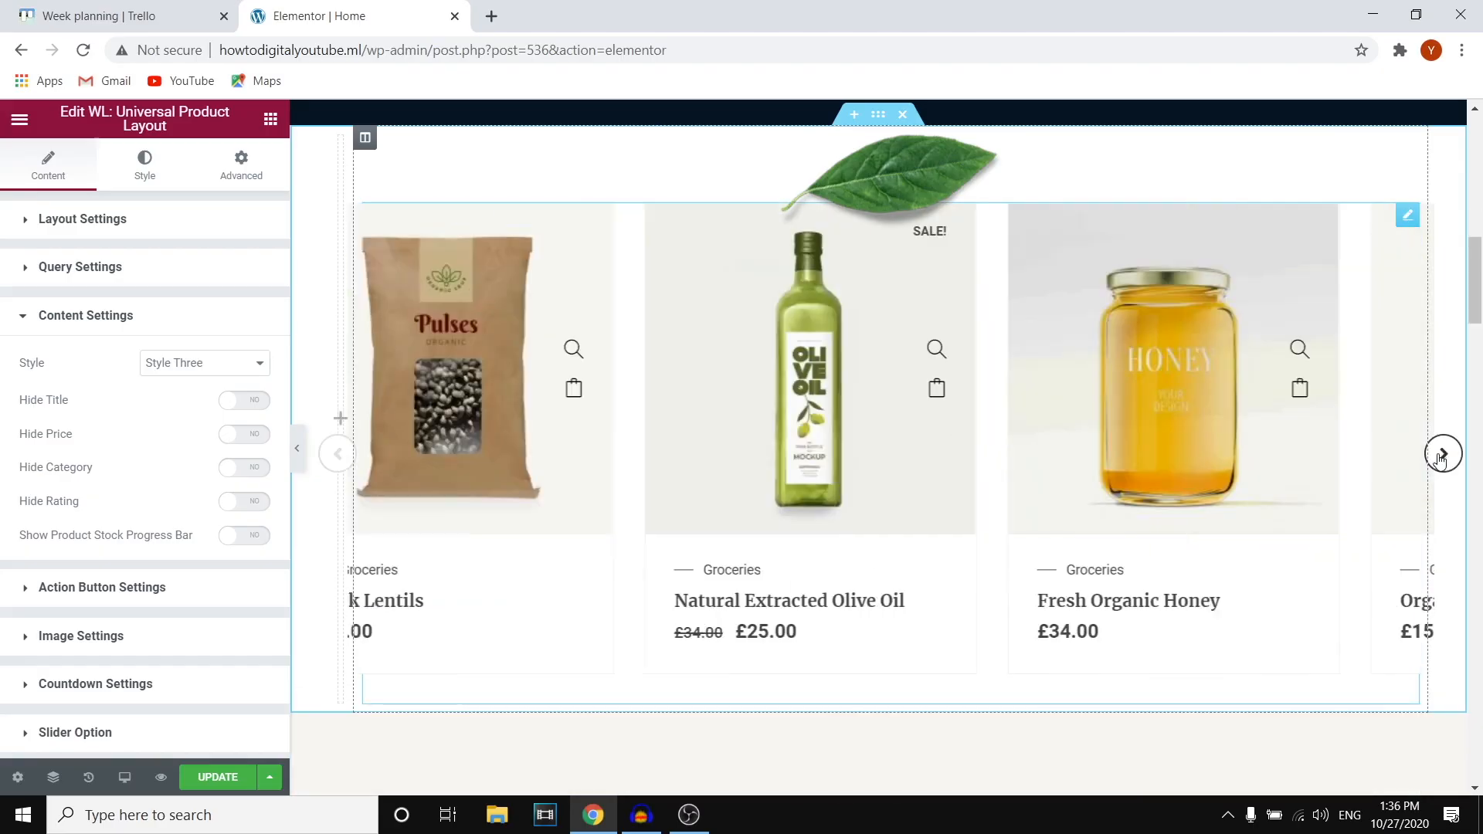
click(1441, 456)
scroll(1029, 453, up, 7)
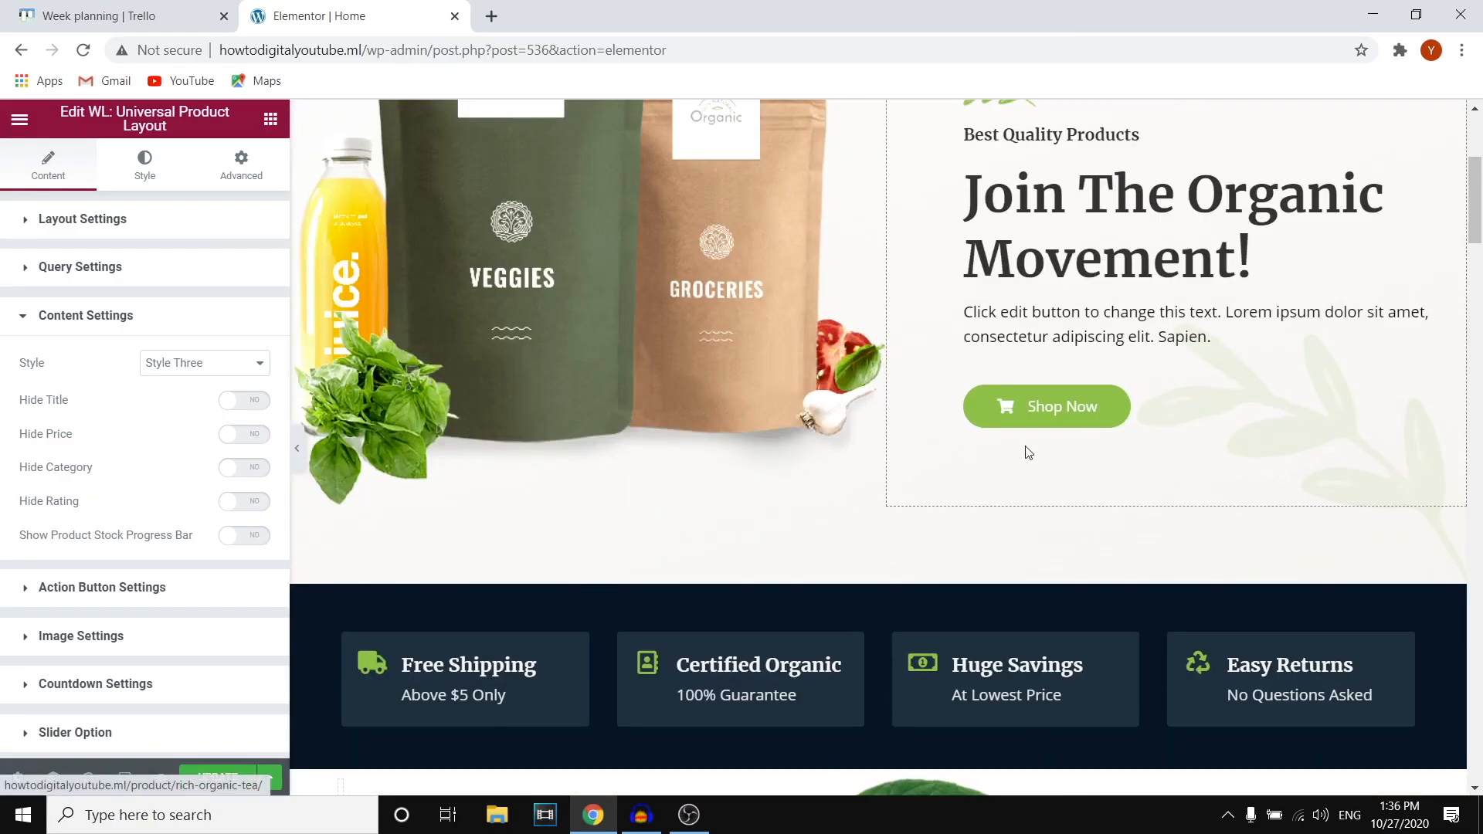
scroll(1029, 453, down, 6)
scroll(672, 497, down, 9)
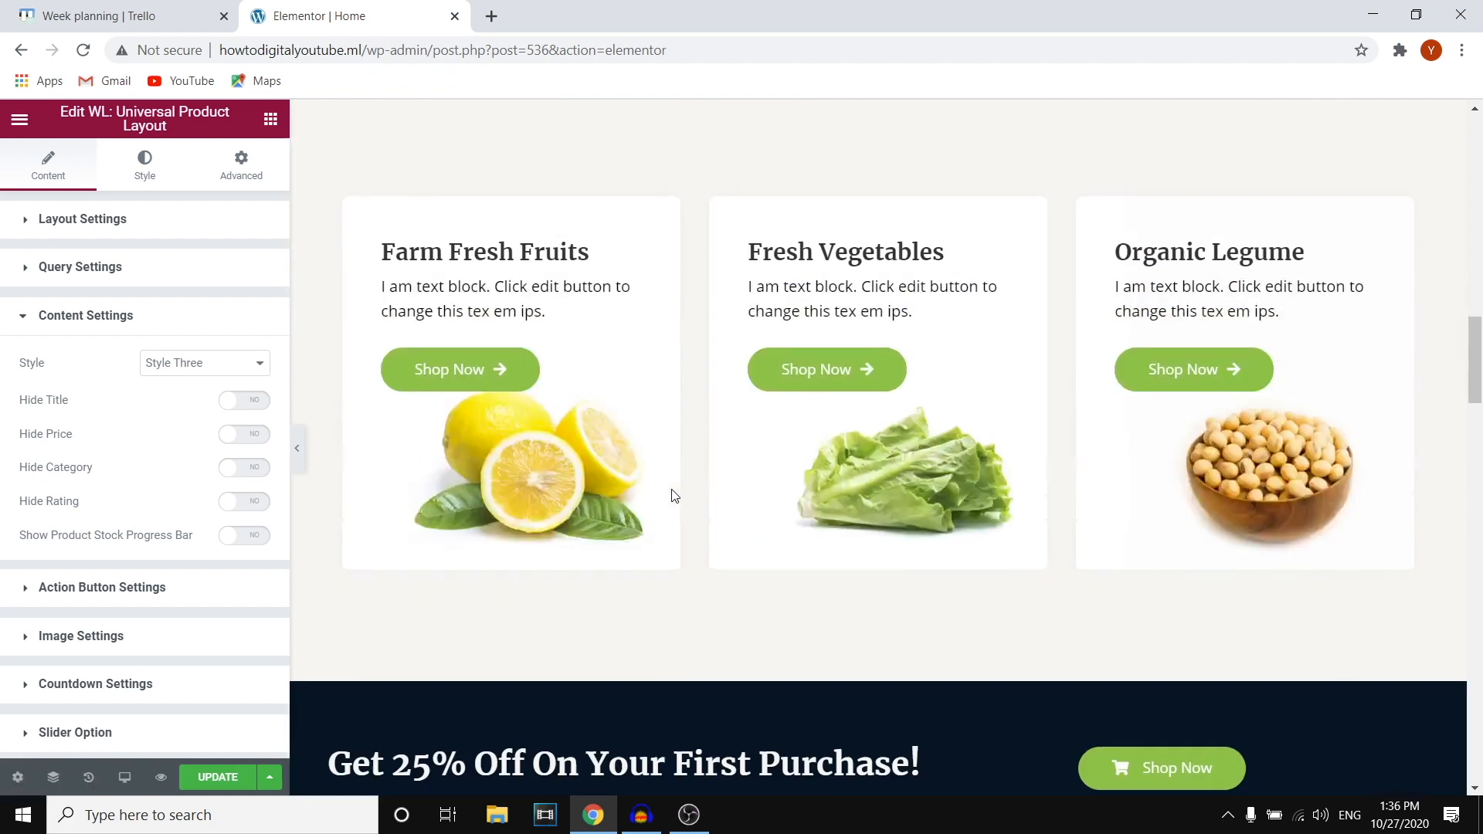
scroll(672, 496, up, 10)
scroll(861, 493, down, 2)
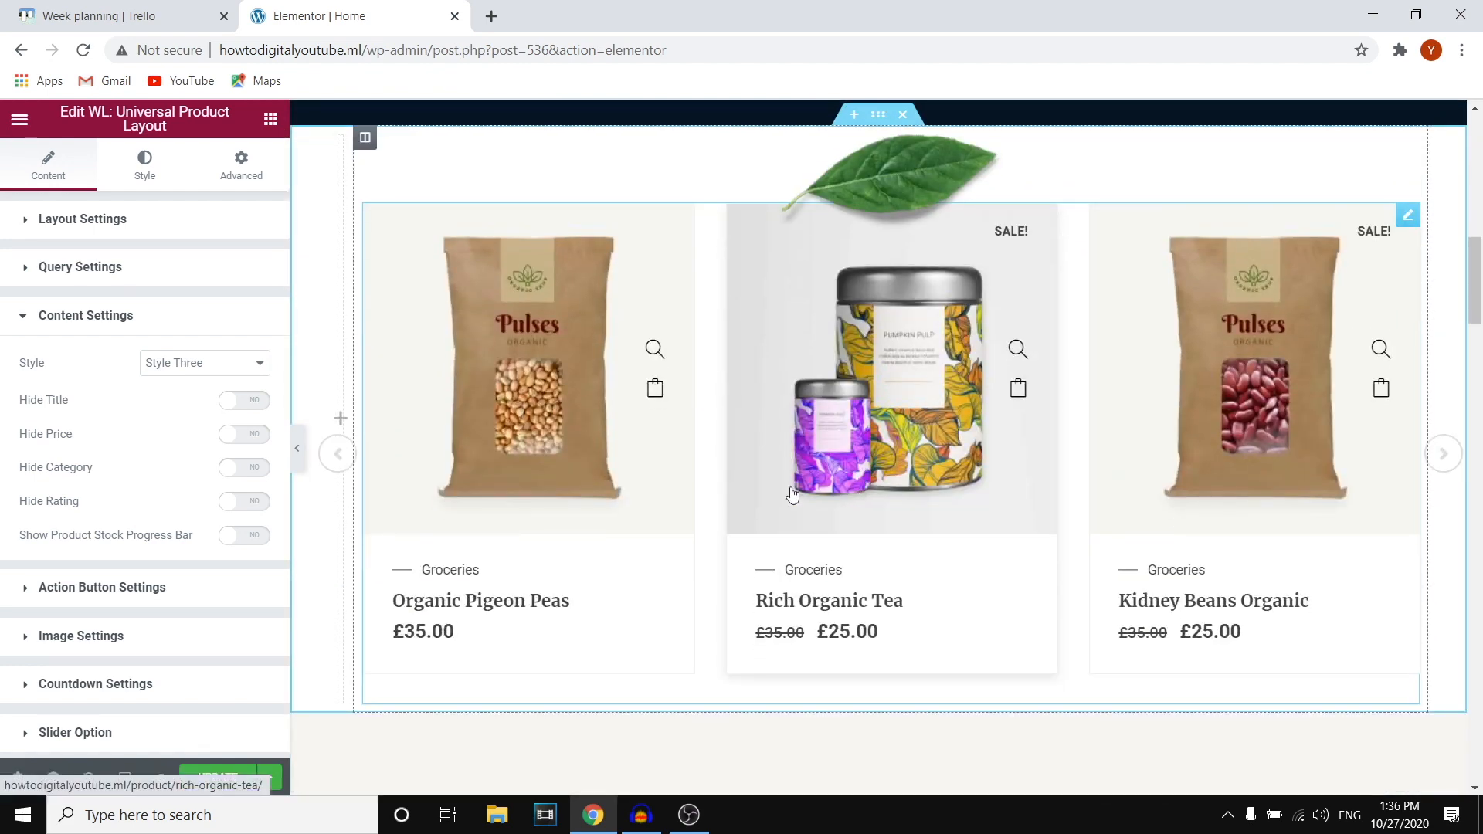
Try Style Two for the product icons in Action Button Settings and switch back to Style One.
scroll(138, 559, down, 2)
click(34, 482)
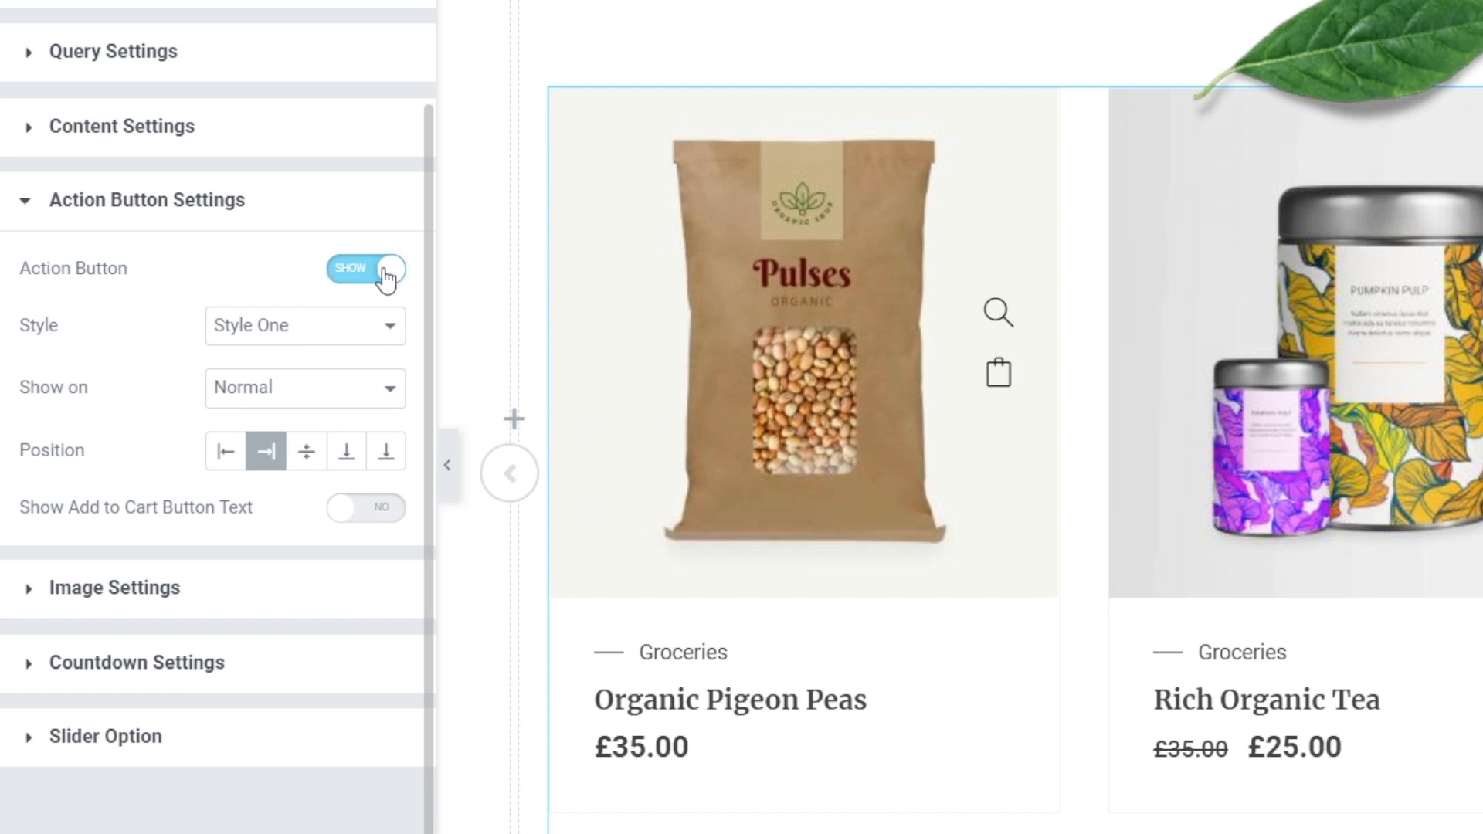
click(362, 318)
click(319, 377)
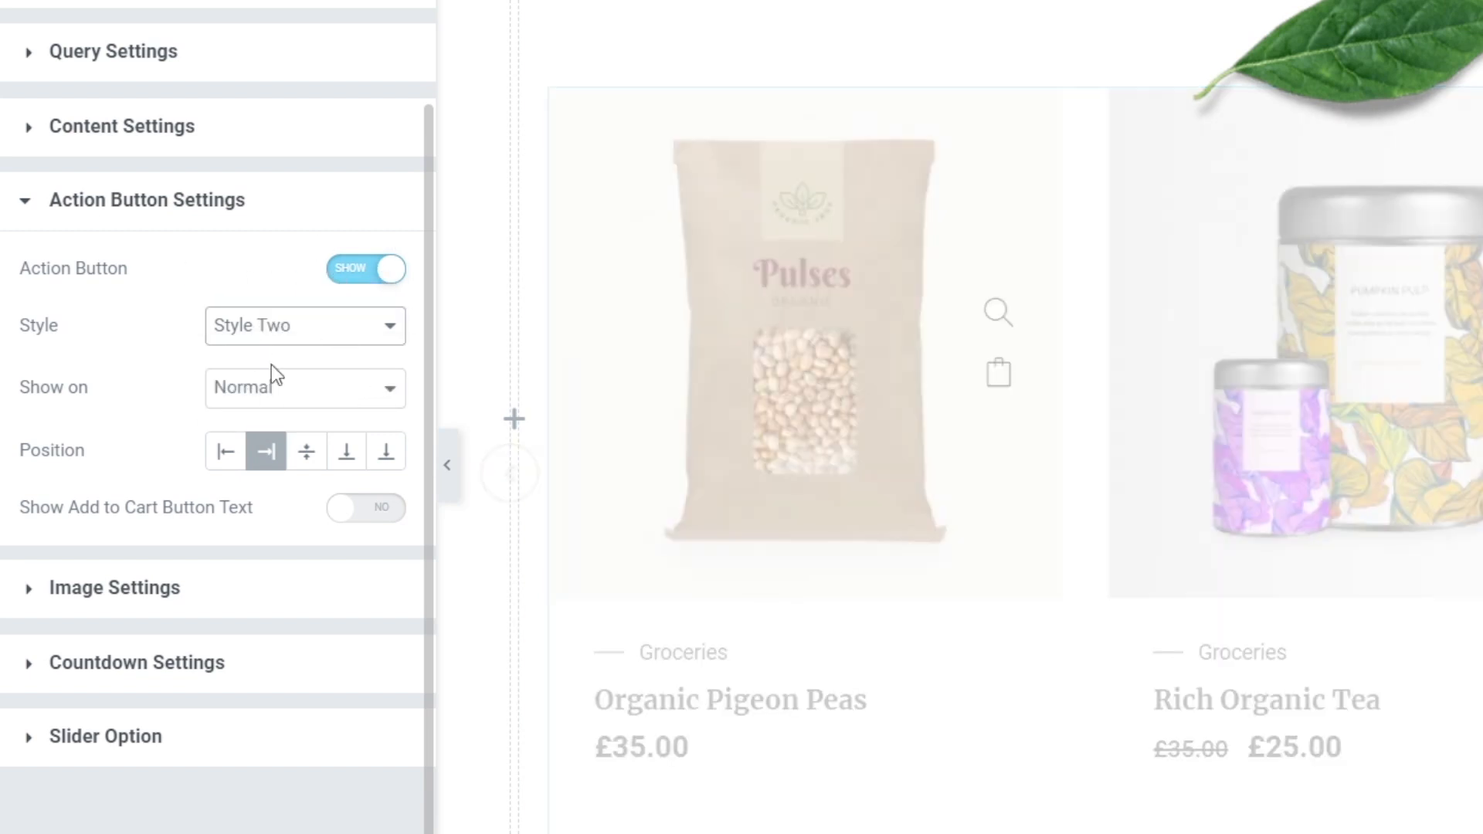
click(340, 328)
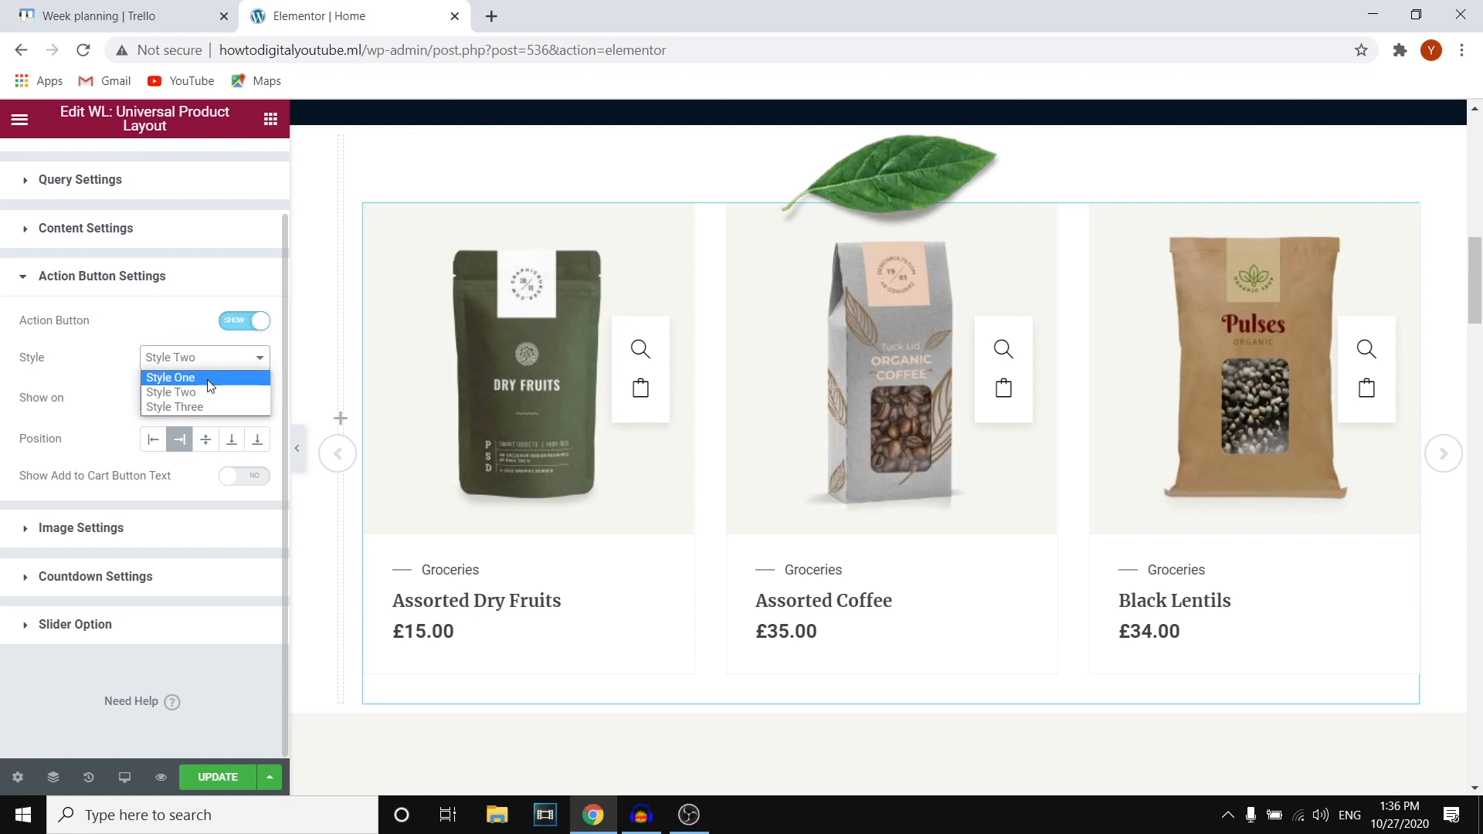
click(209, 378)
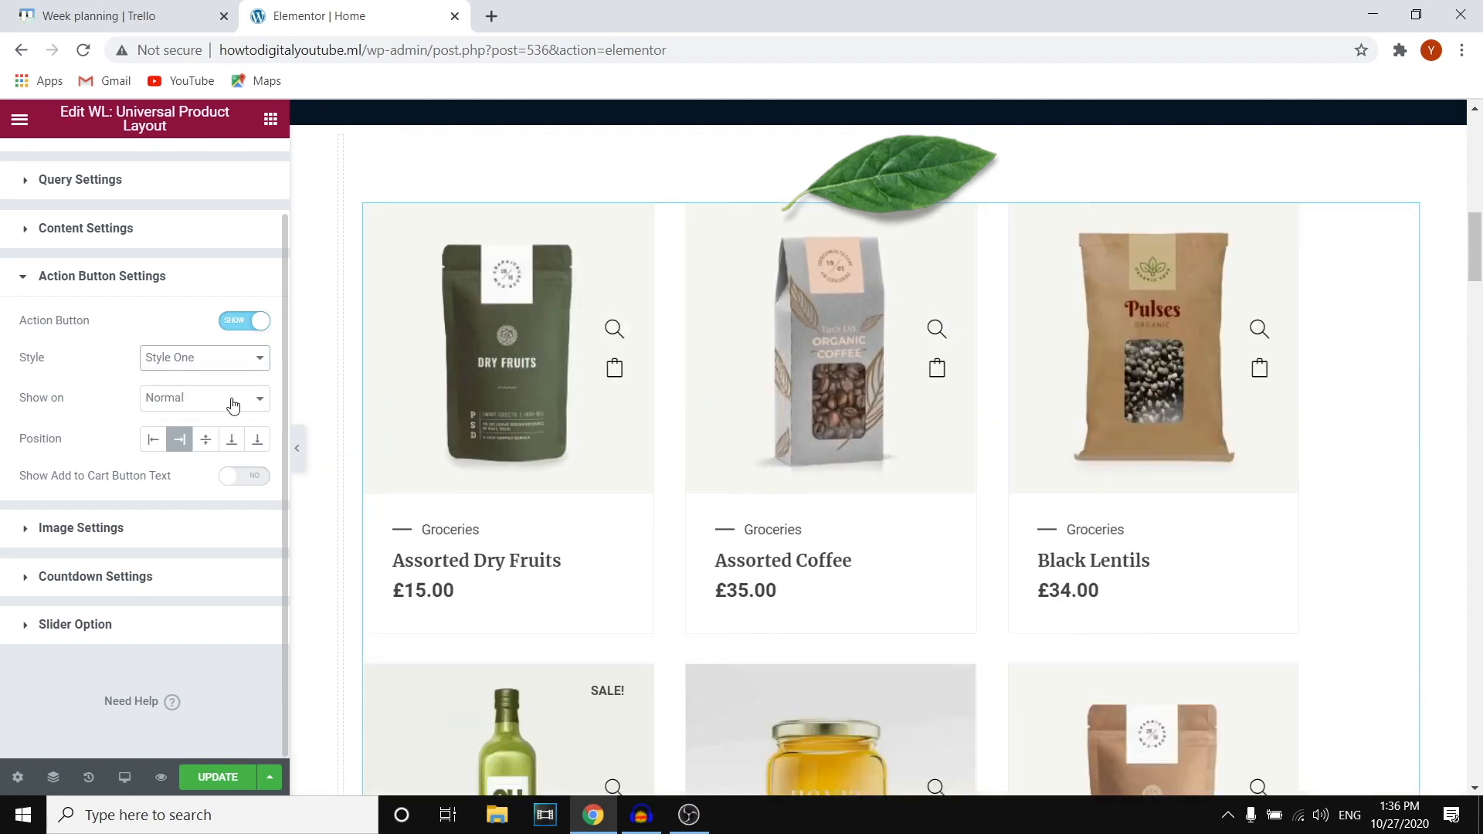
Look briefly at Image Settings and enable Show Countdown Timer in Countdown Settings.
click(120, 533)
click(98, 523)
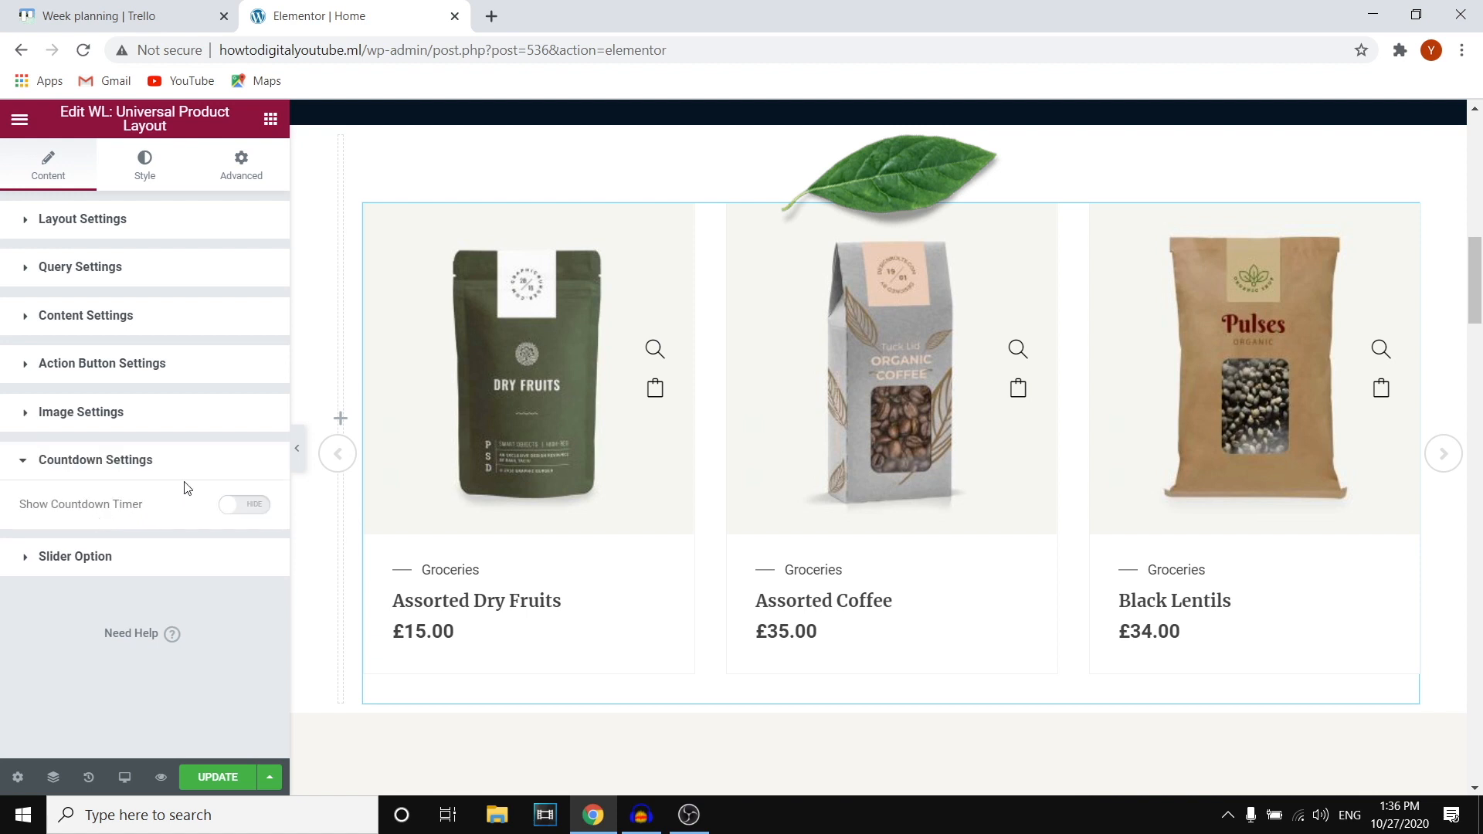
click(247, 507)
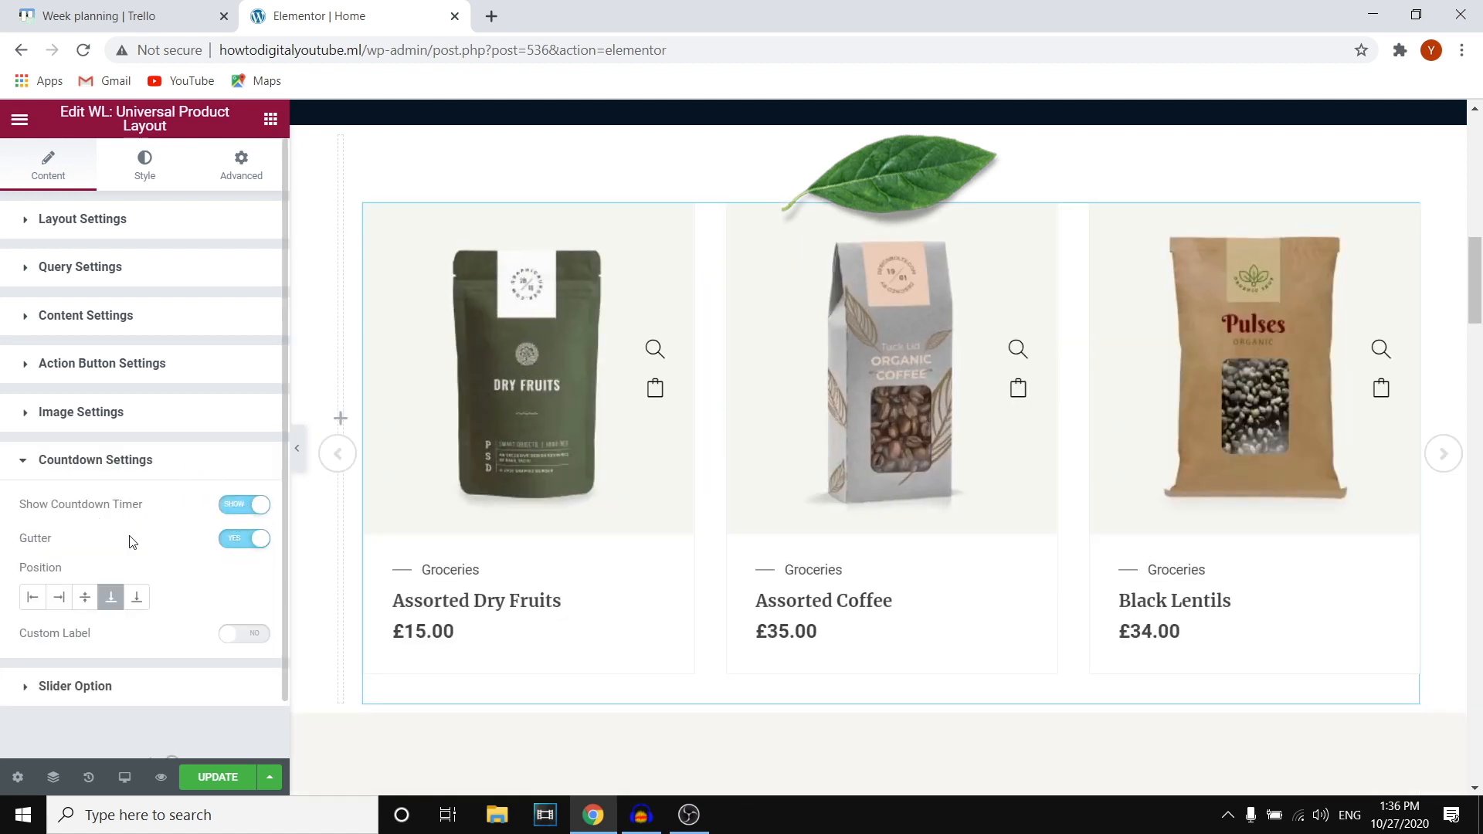
Try 4 and 5 slider items in Slider Option, restoring 3 and paging forward through the carousel.
scroll(131, 540, down, 1)
click(182, 638)
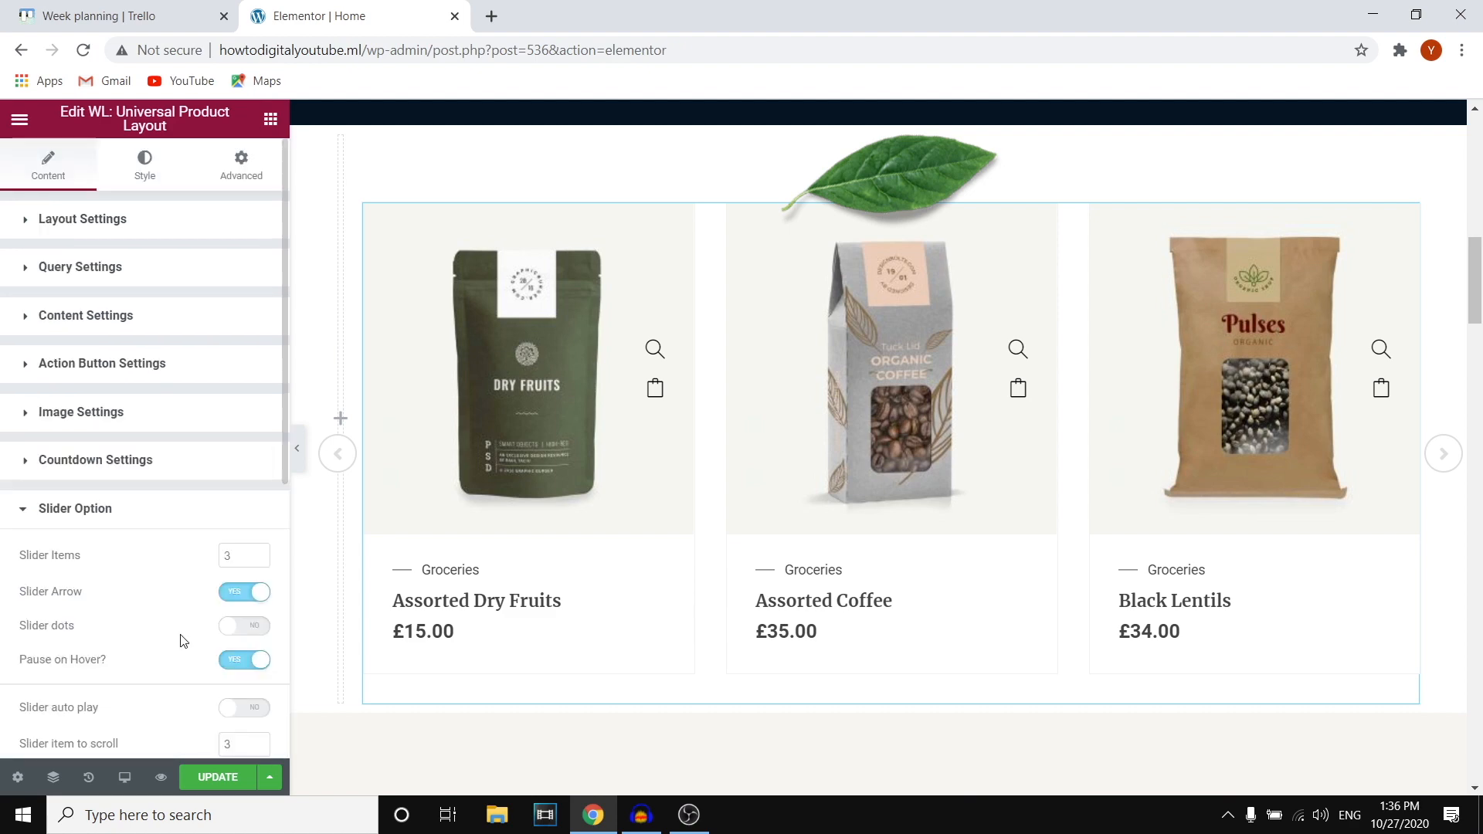
scroll(189, 587, down, 3)
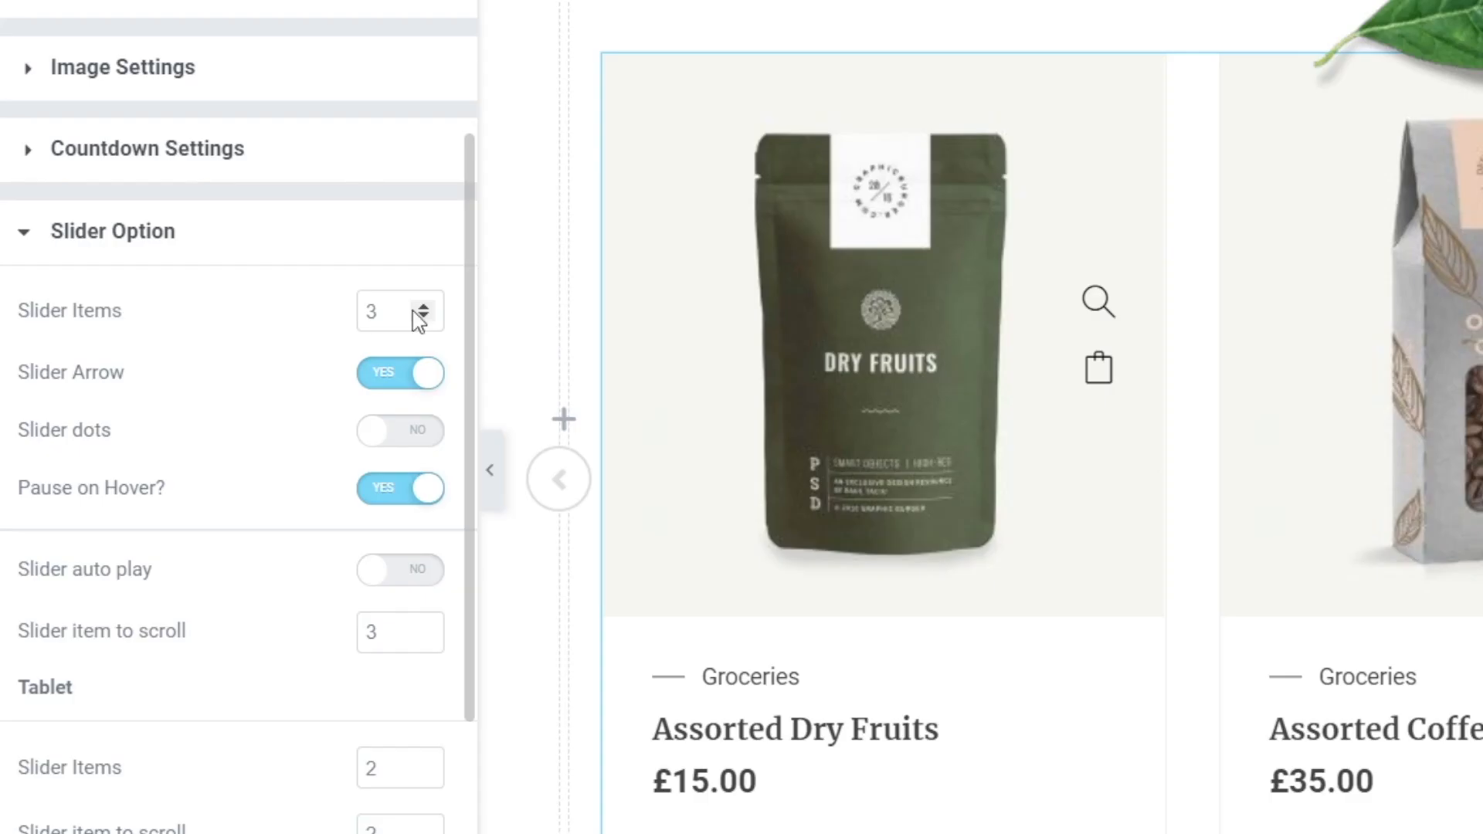
click(258, 351)
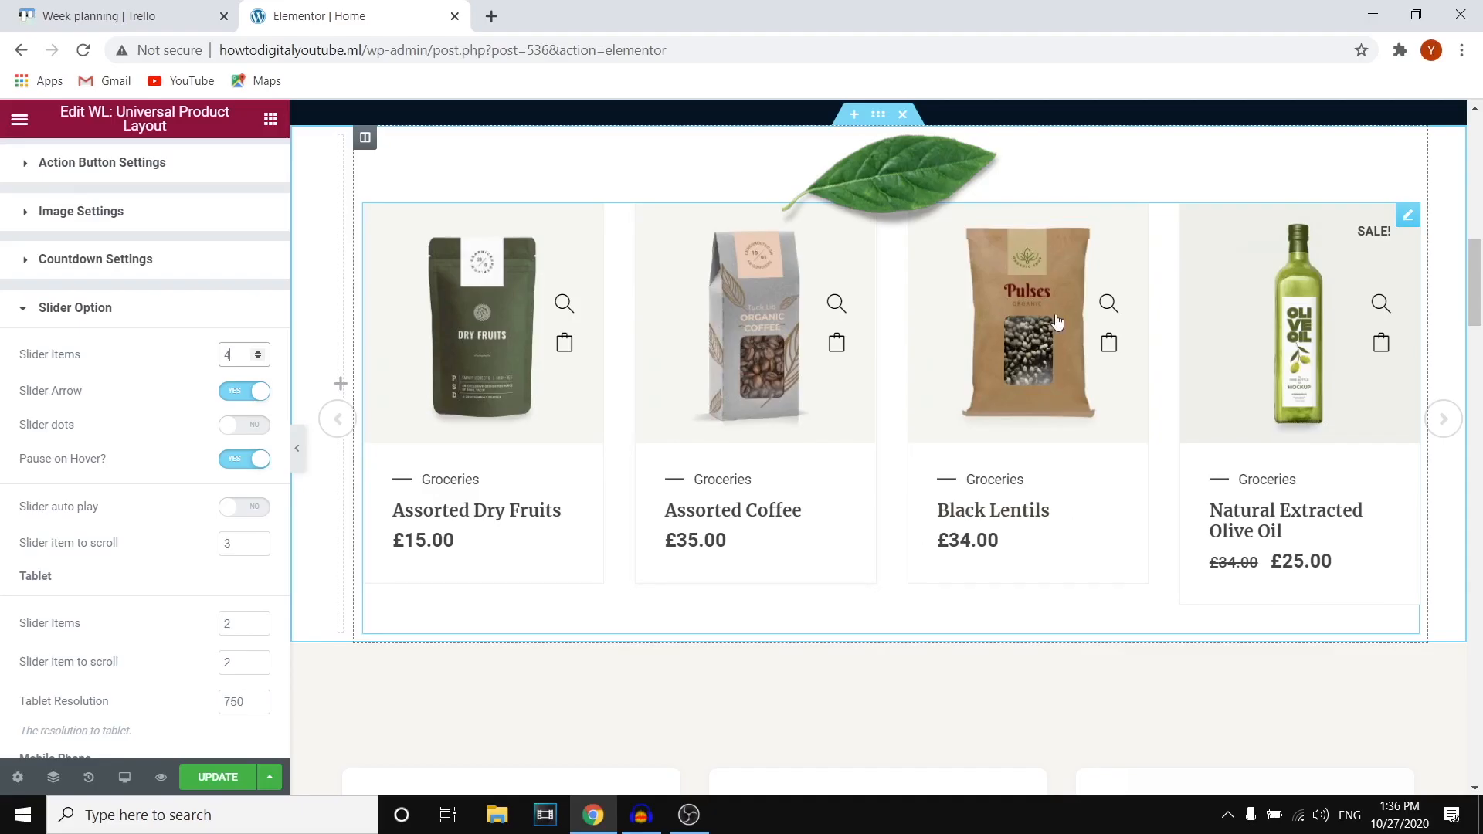
click(258, 352)
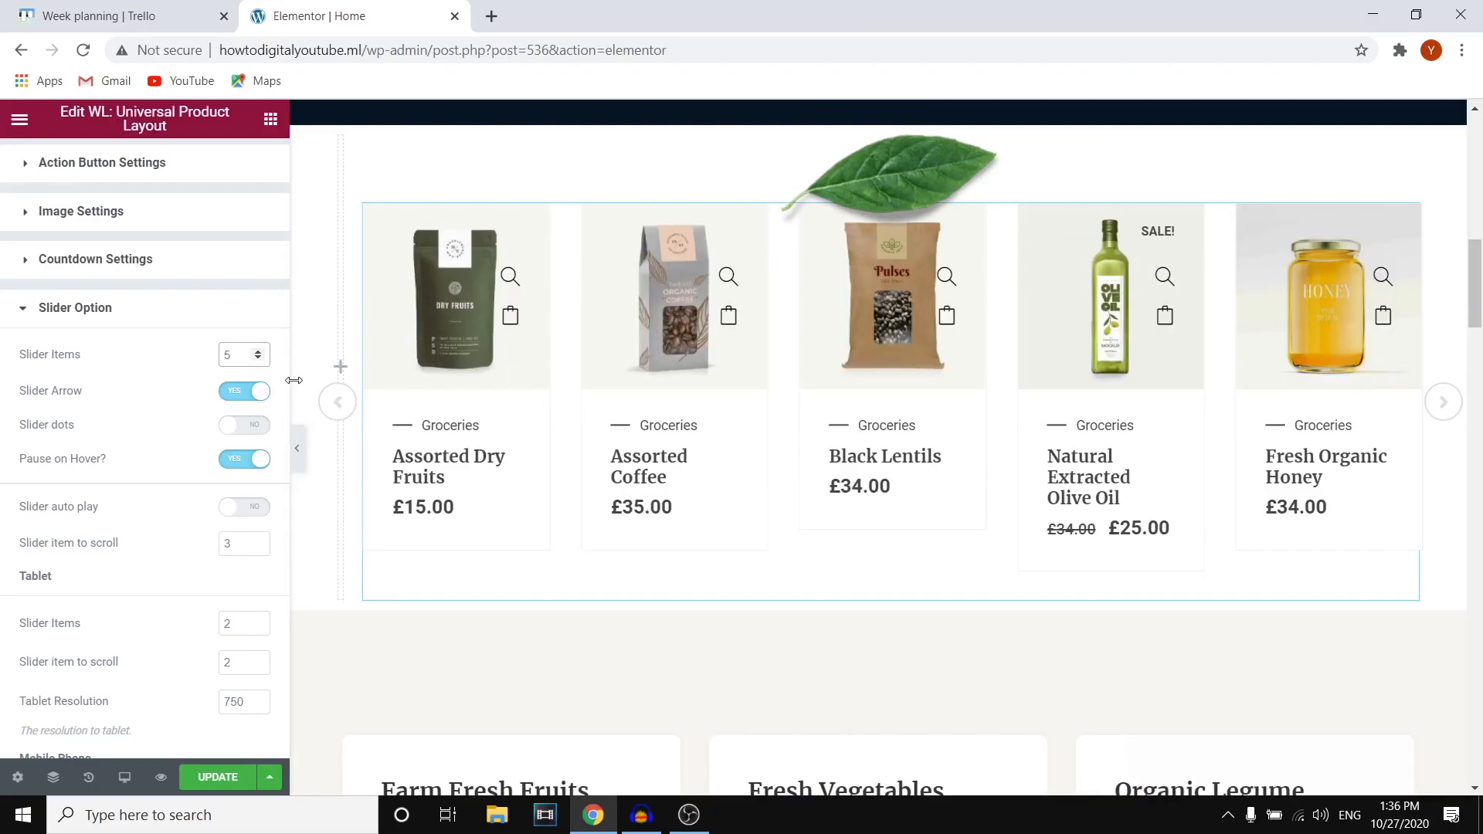
click(258, 360)
click(259, 359)
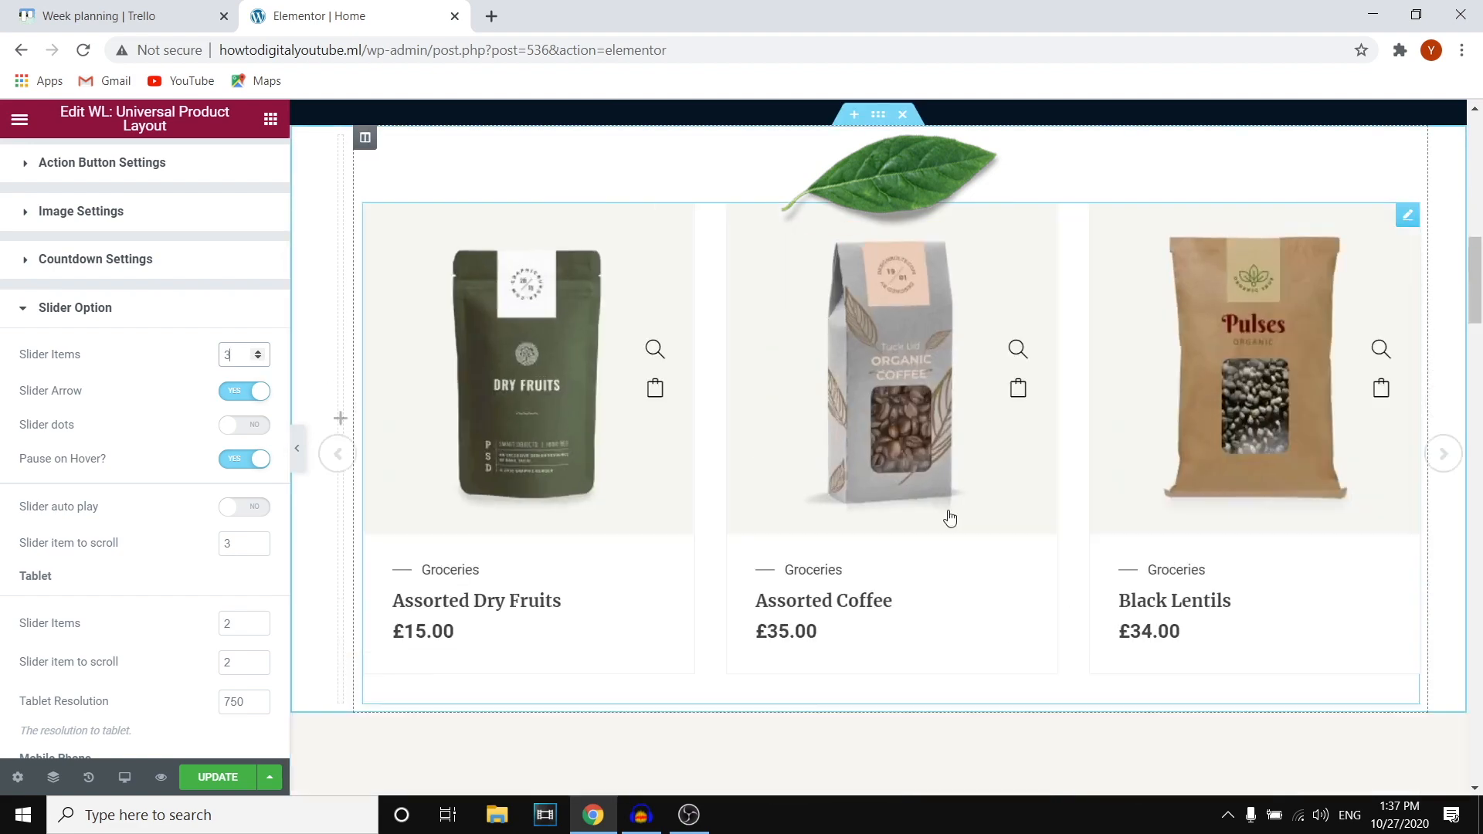
click(1443, 453)
click(1444, 453)
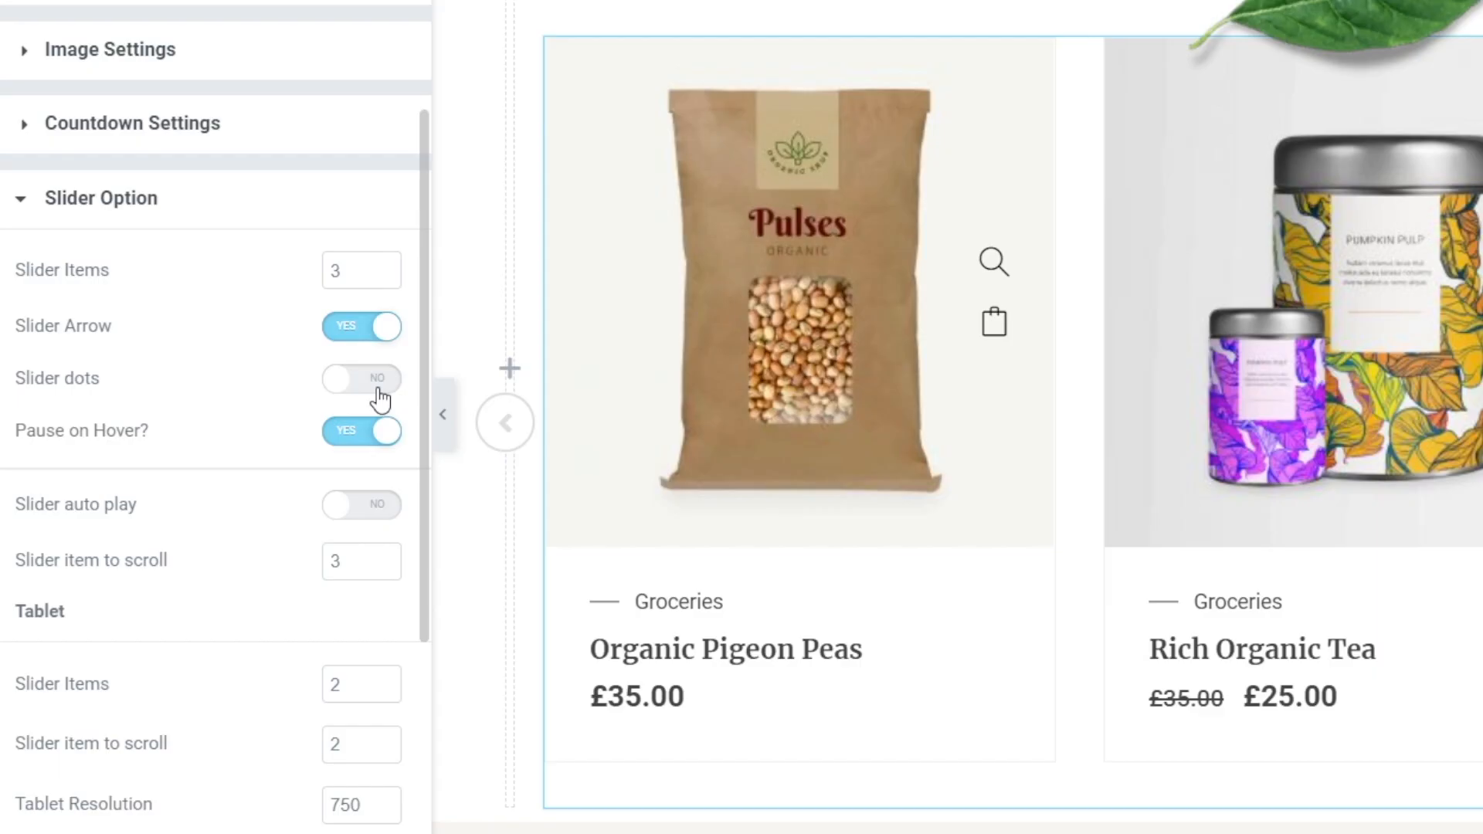
Turn on slider dots and page forward through the carousel to check the dot navigation.
click(254, 431)
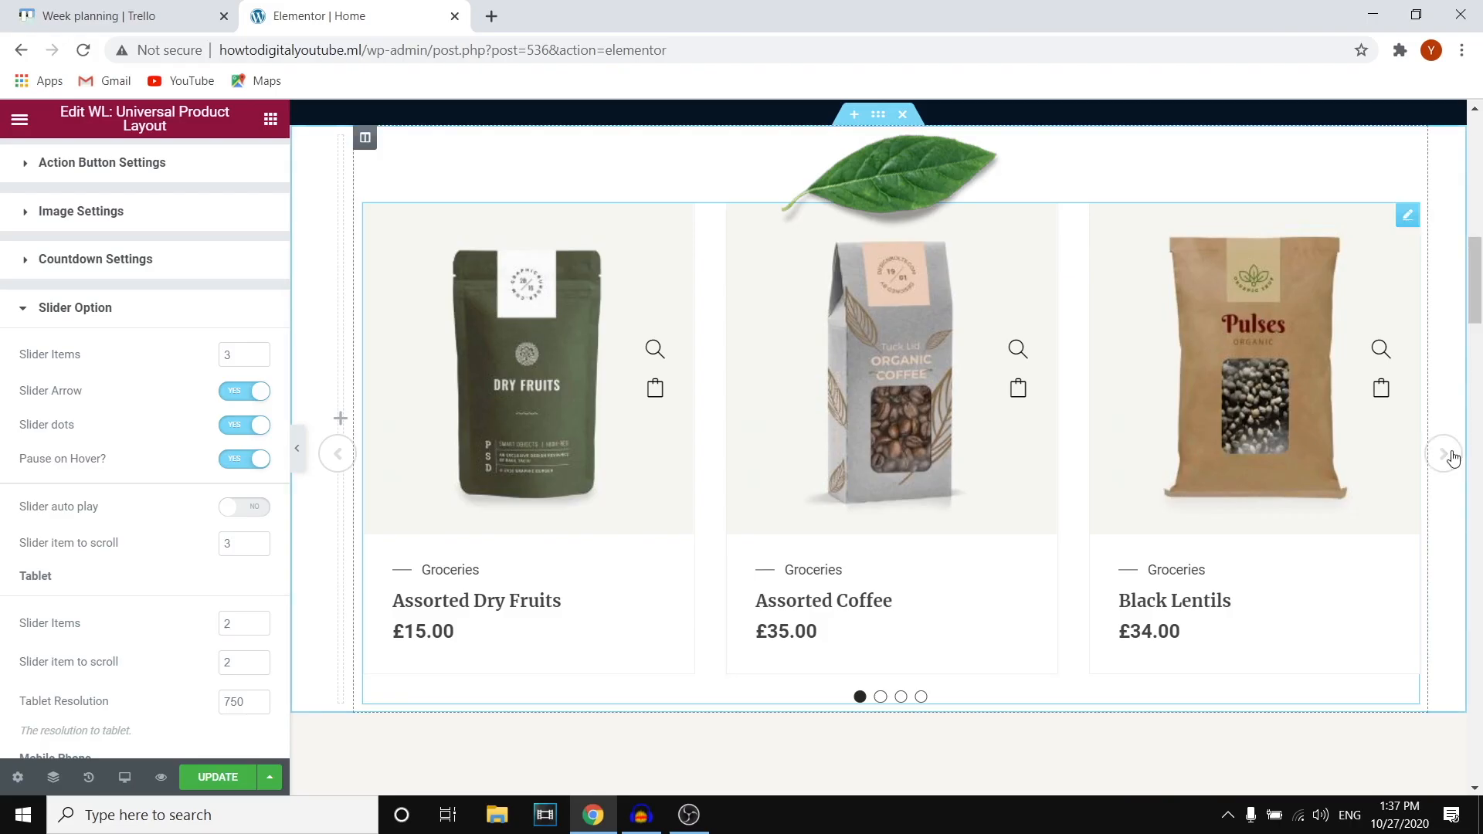
click(1446, 454)
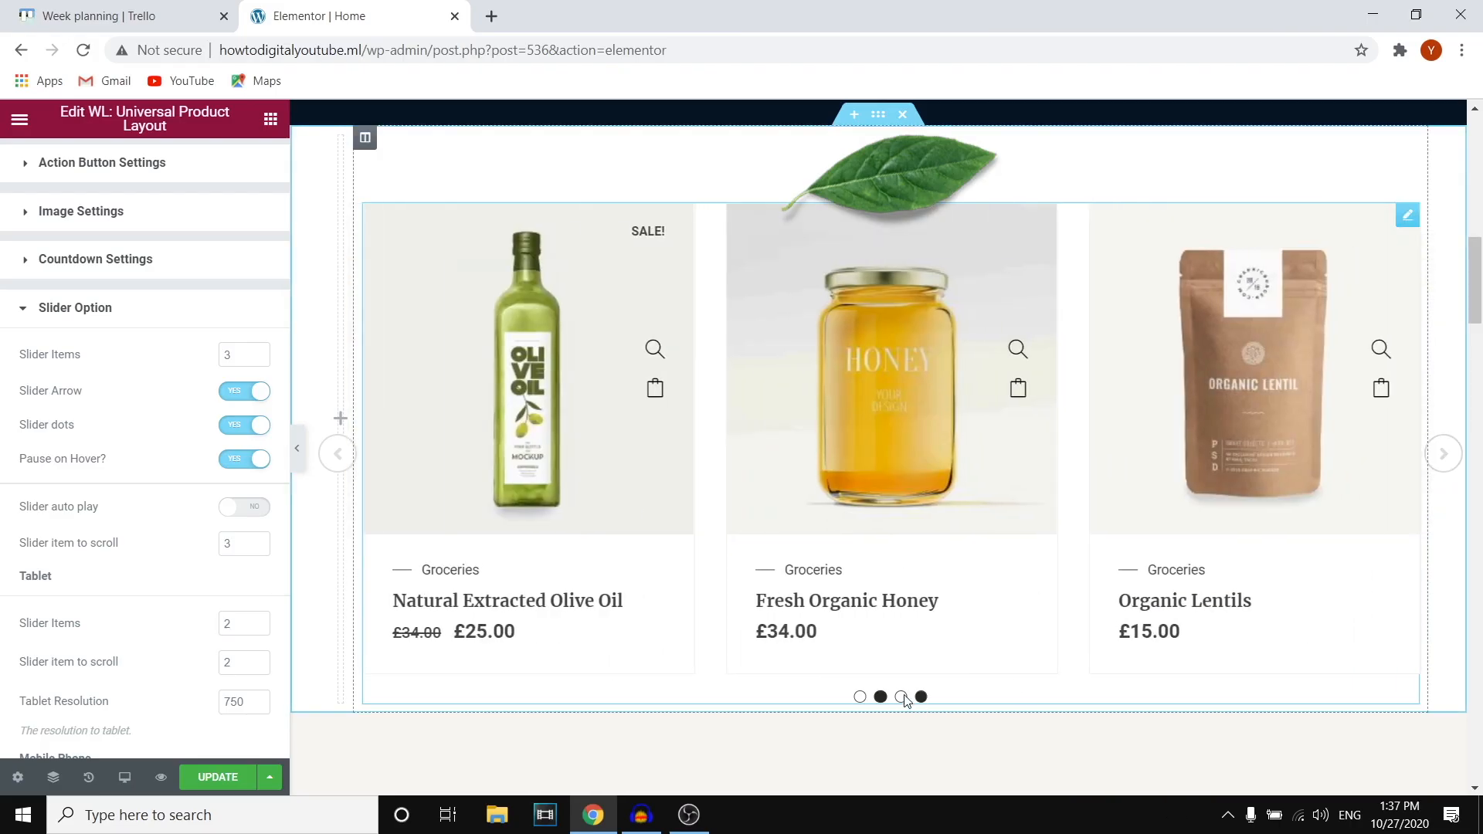
click(1443, 453)
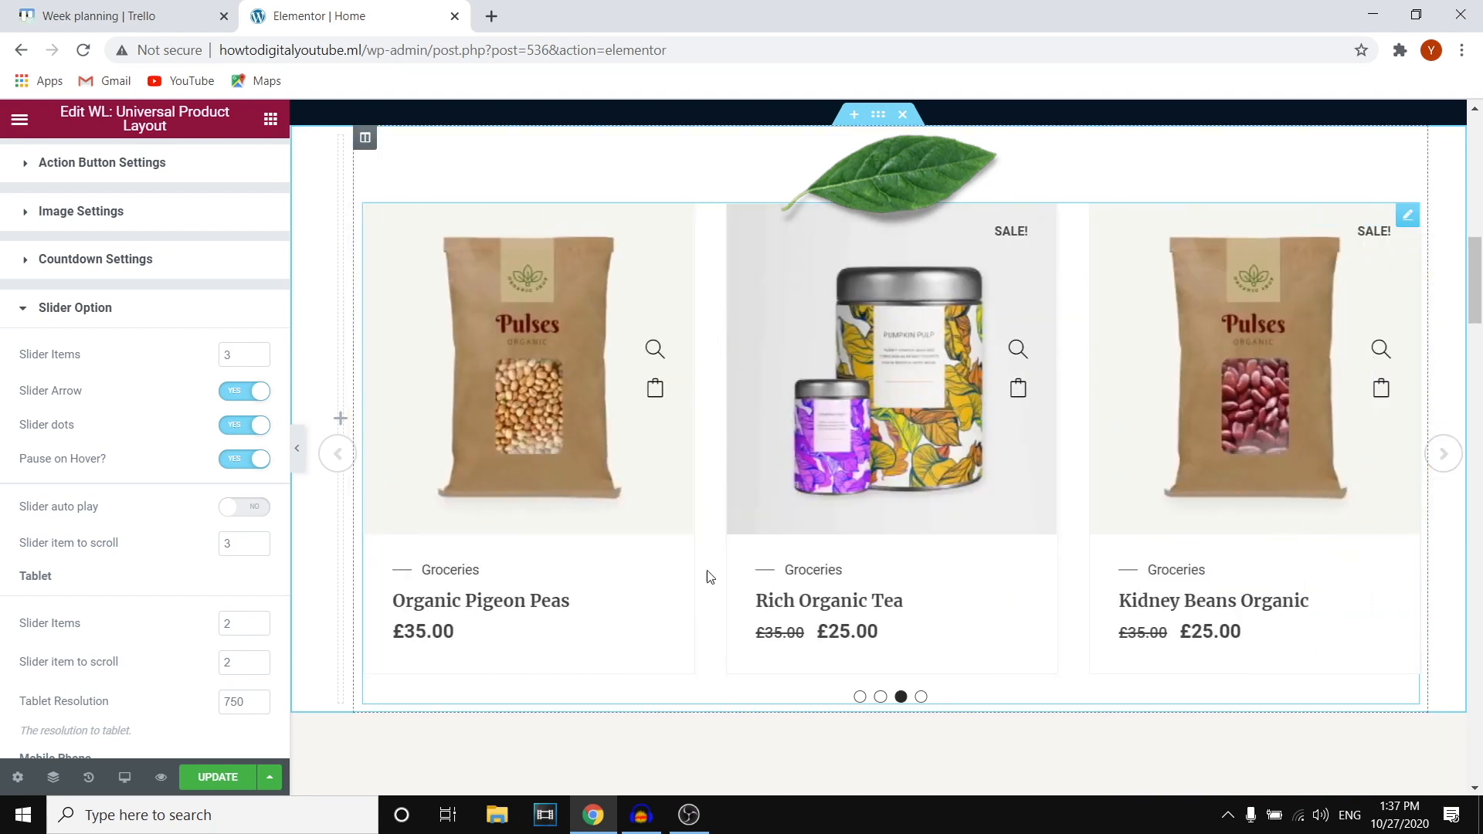
Turn on slider auto play to preview it and switch it back off.
scroll(209, 447, down, 4)
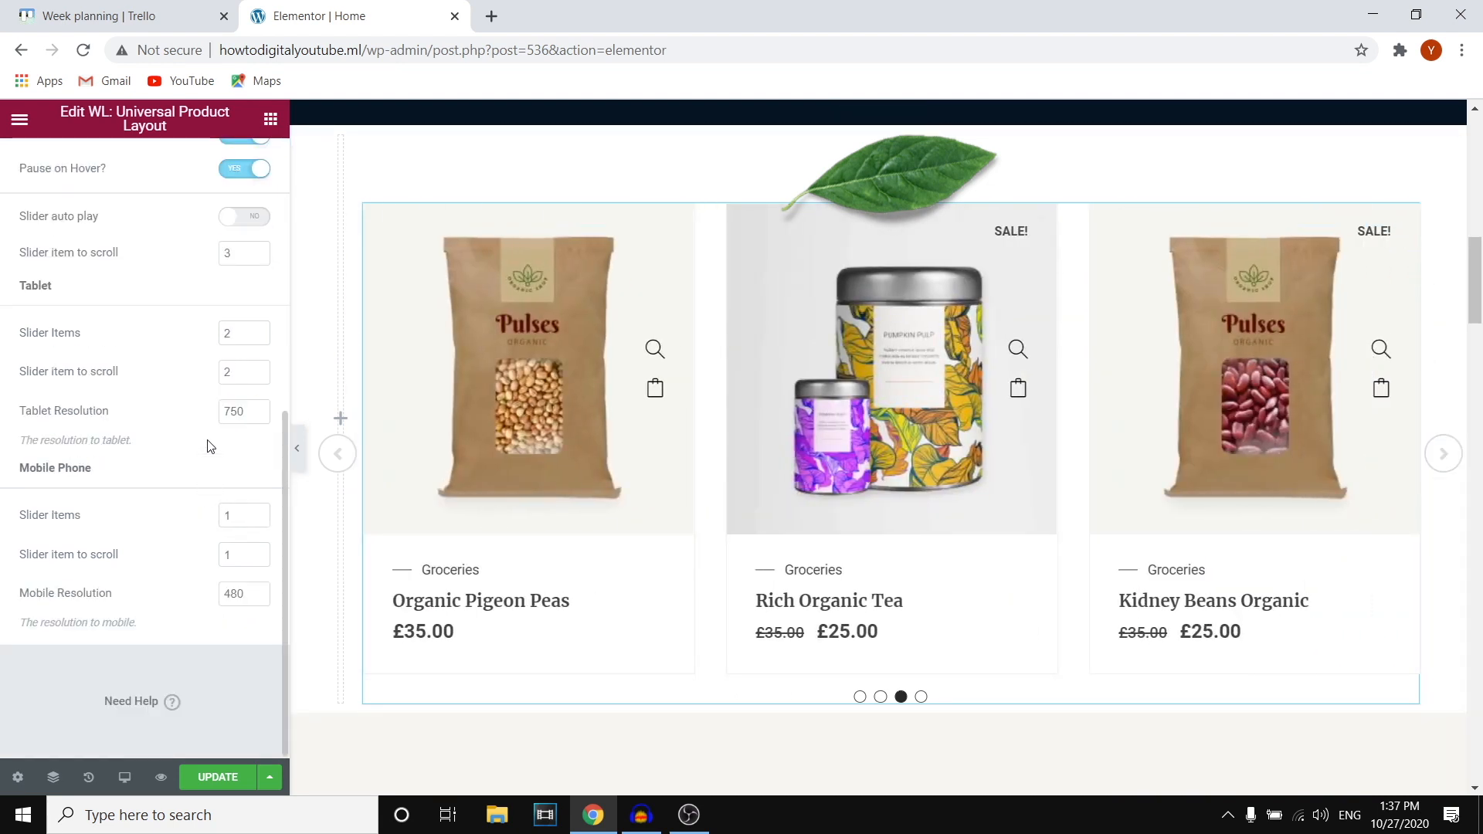
click(266, 217)
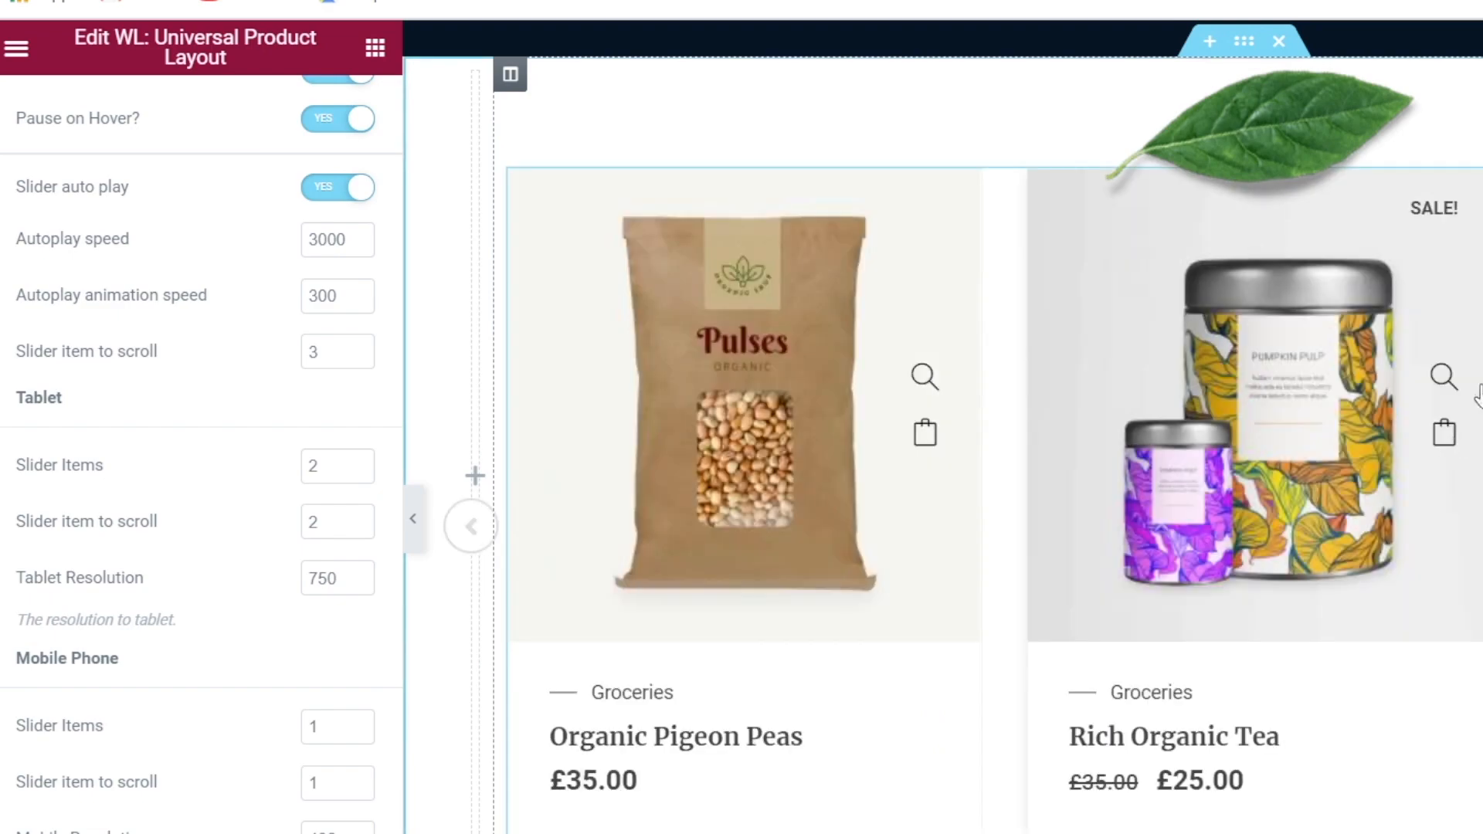
click(337, 187)
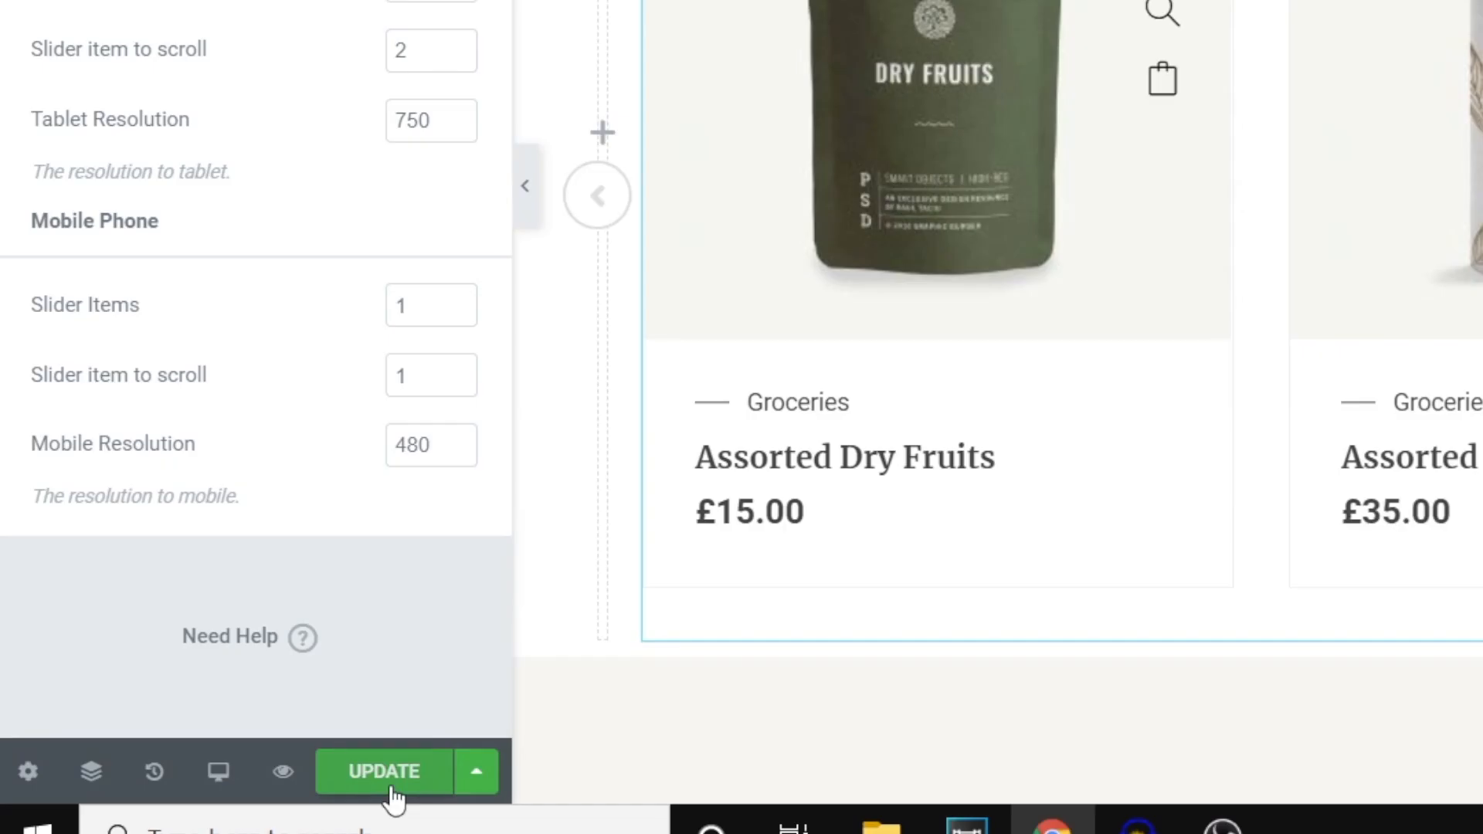
Save the page with the carousel settings and look over the home page down to the Customers Reviews section.
click(224, 782)
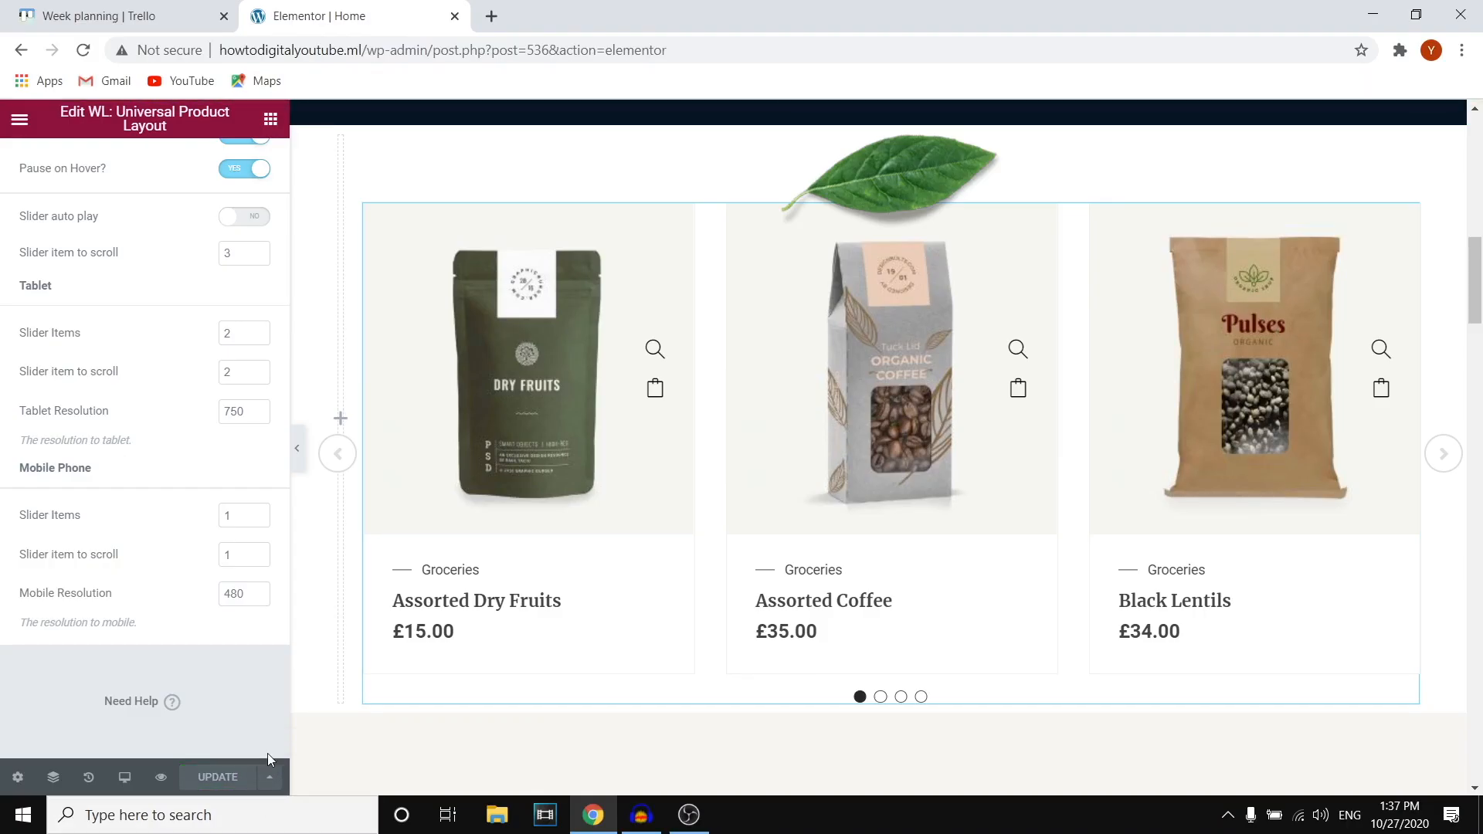
scroll(298, 595, up, 10)
scroll(240, 574, up, 5)
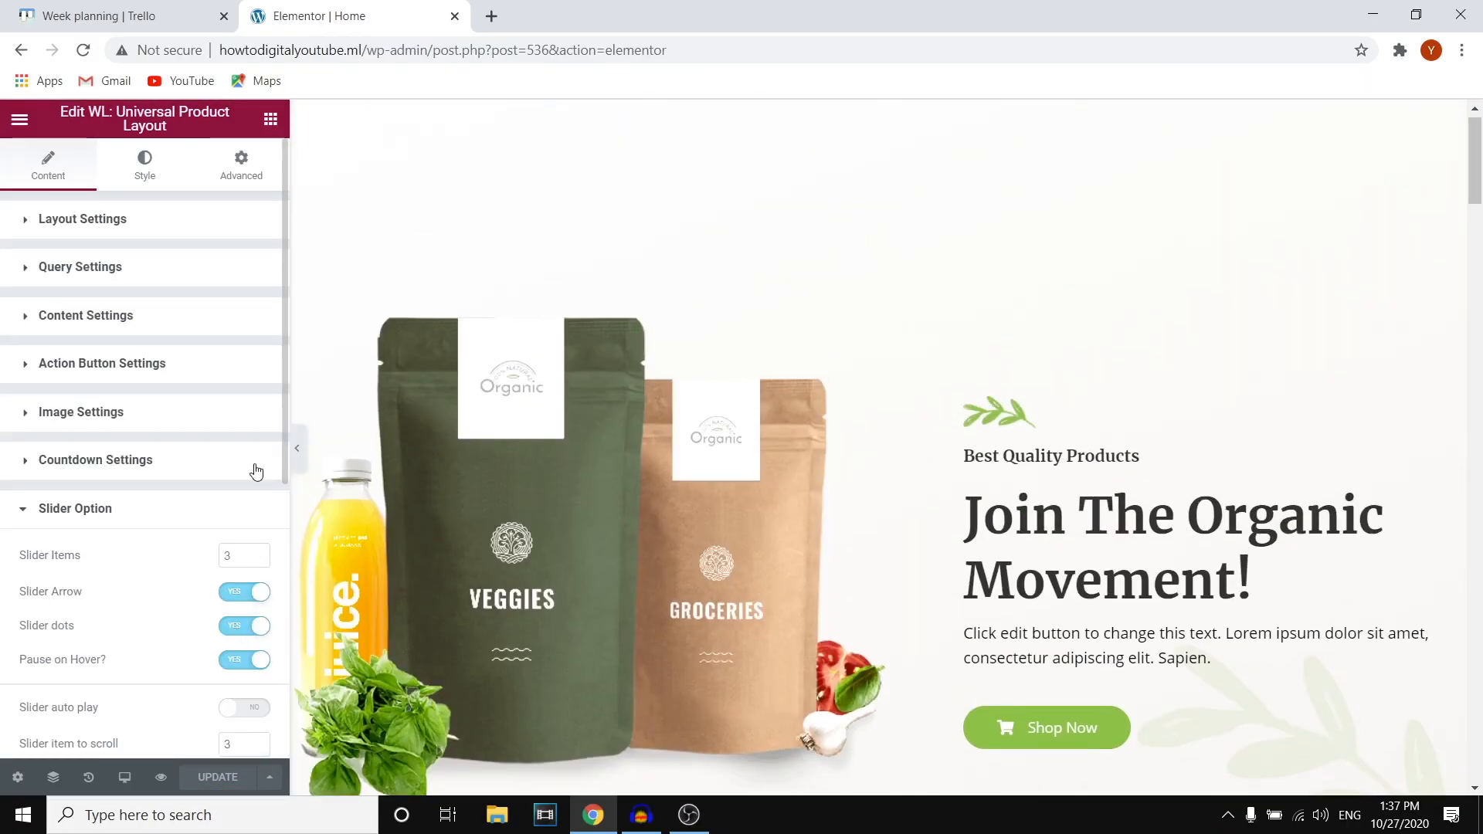
scroll(773, 587, down, 20)
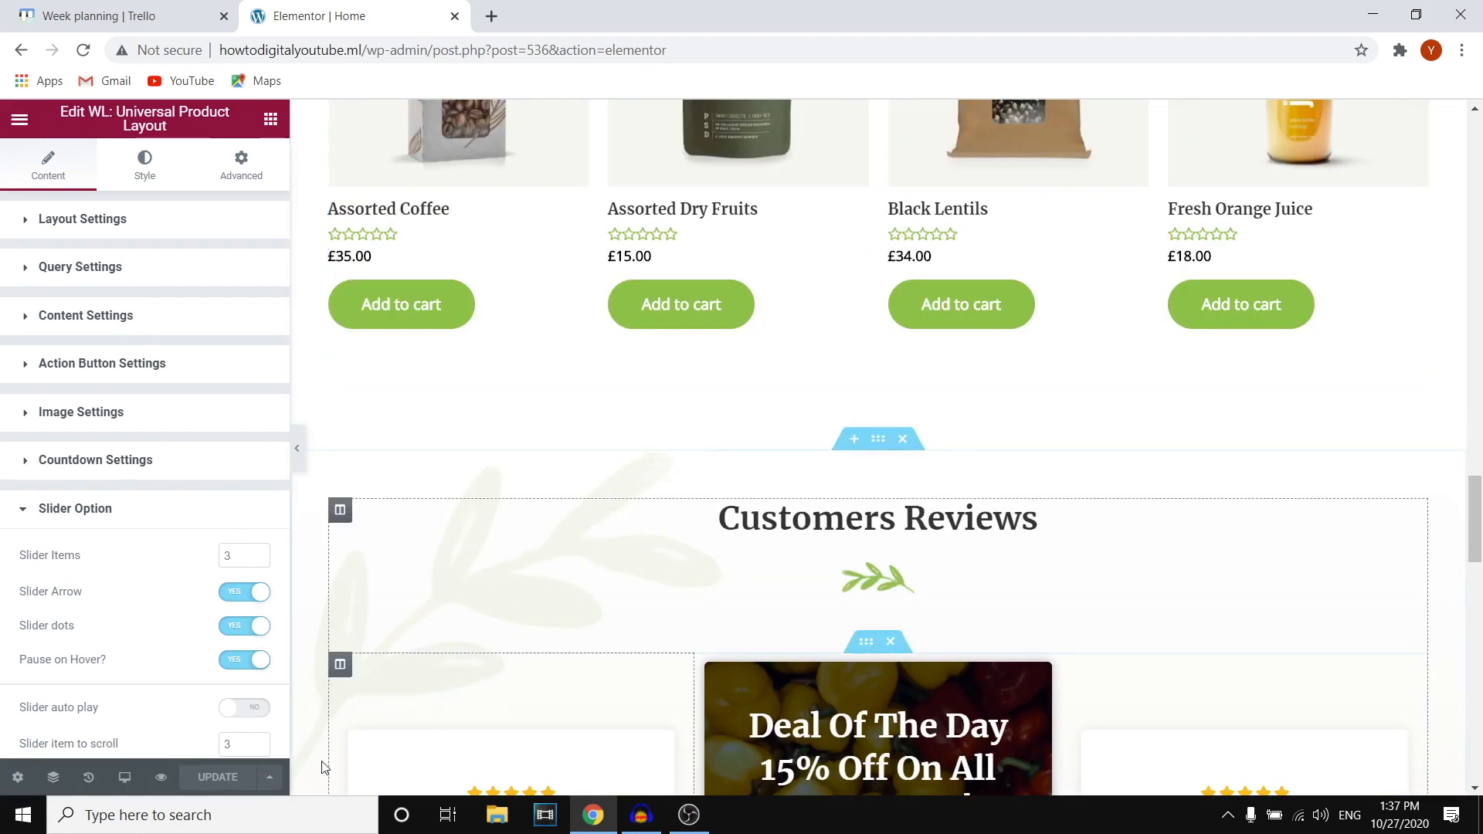
Leave the Elementor editor for the Pages list and view the Home page marked Front Page on the live site.
click(272, 778)
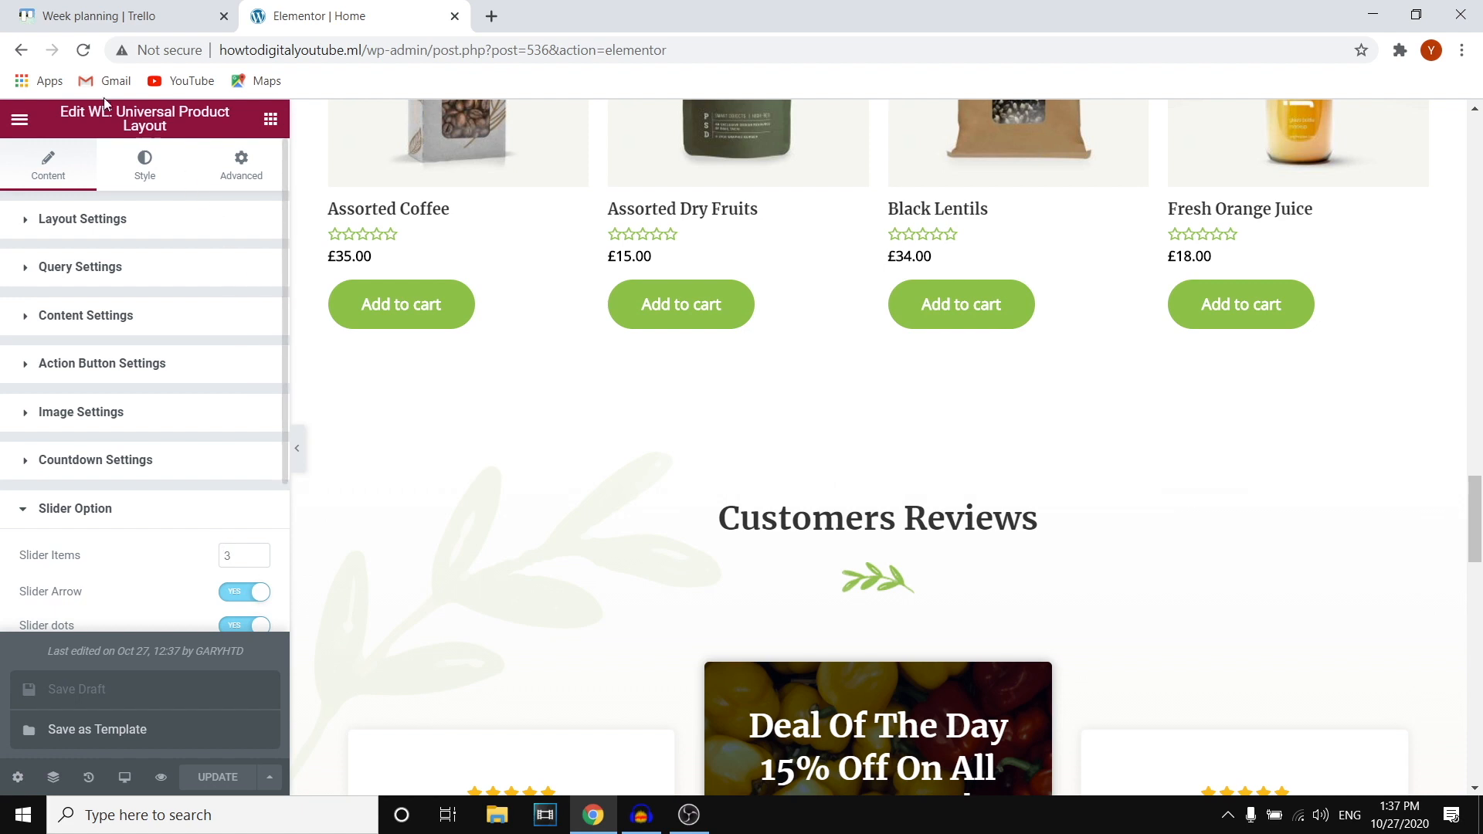
click(31, 50)
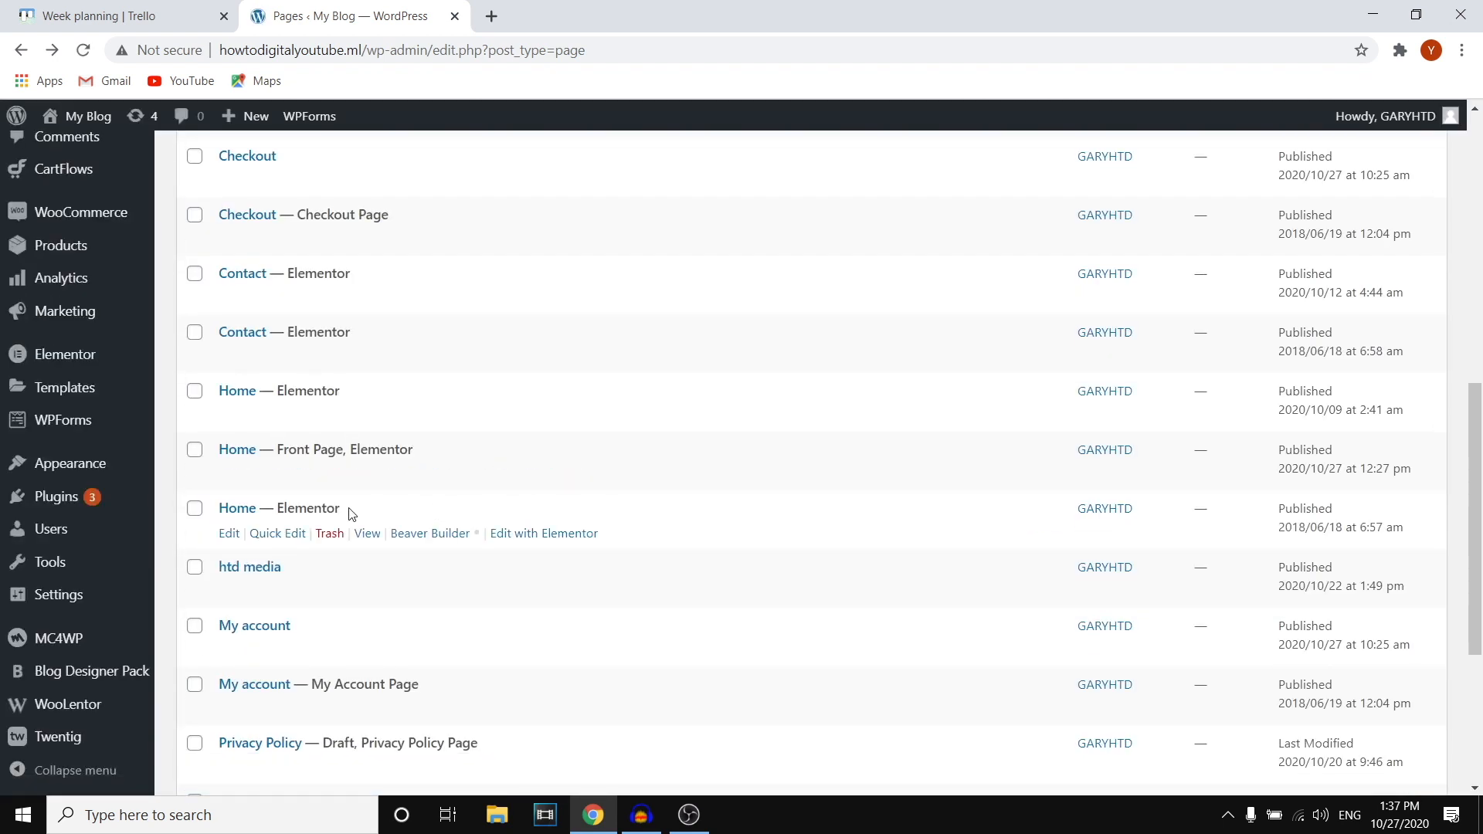
click(368, 475)
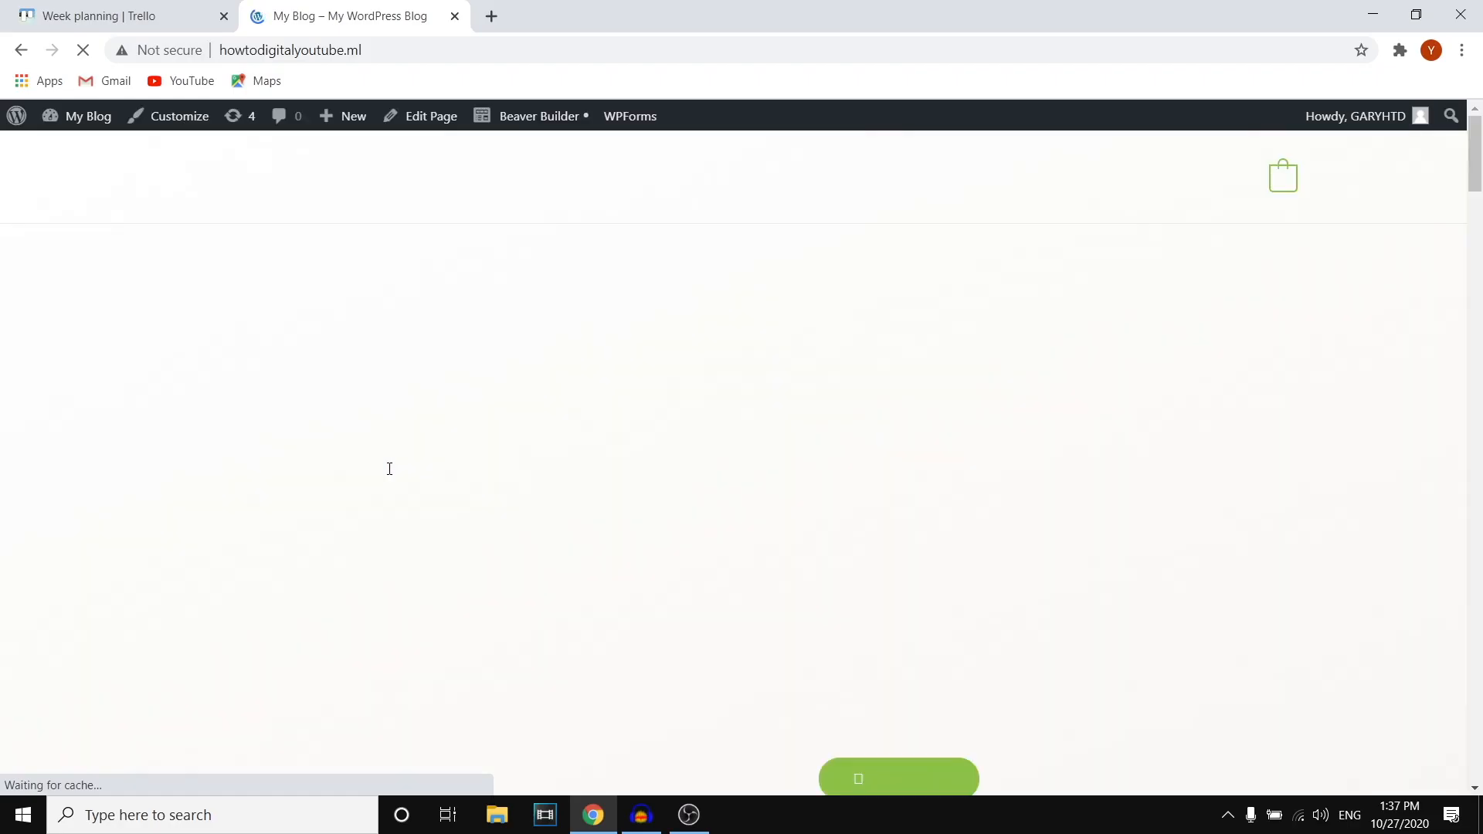
Find the product carousel on the live home page, page forward to its last slide with the arrows and return to the first with the dots.
scroll(1092, 369, down, 4)
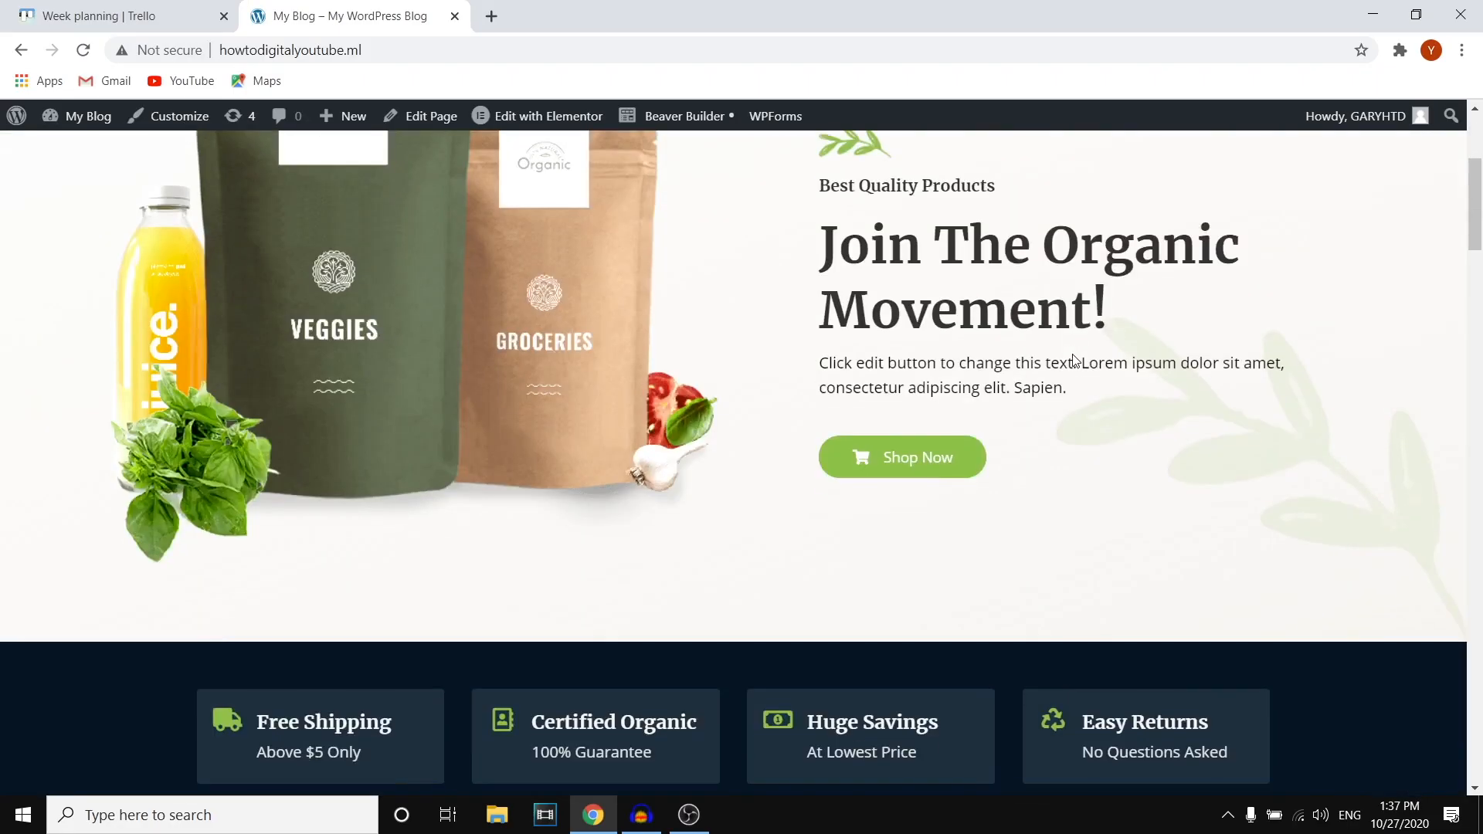
scroll(1072, 355, down, 6)
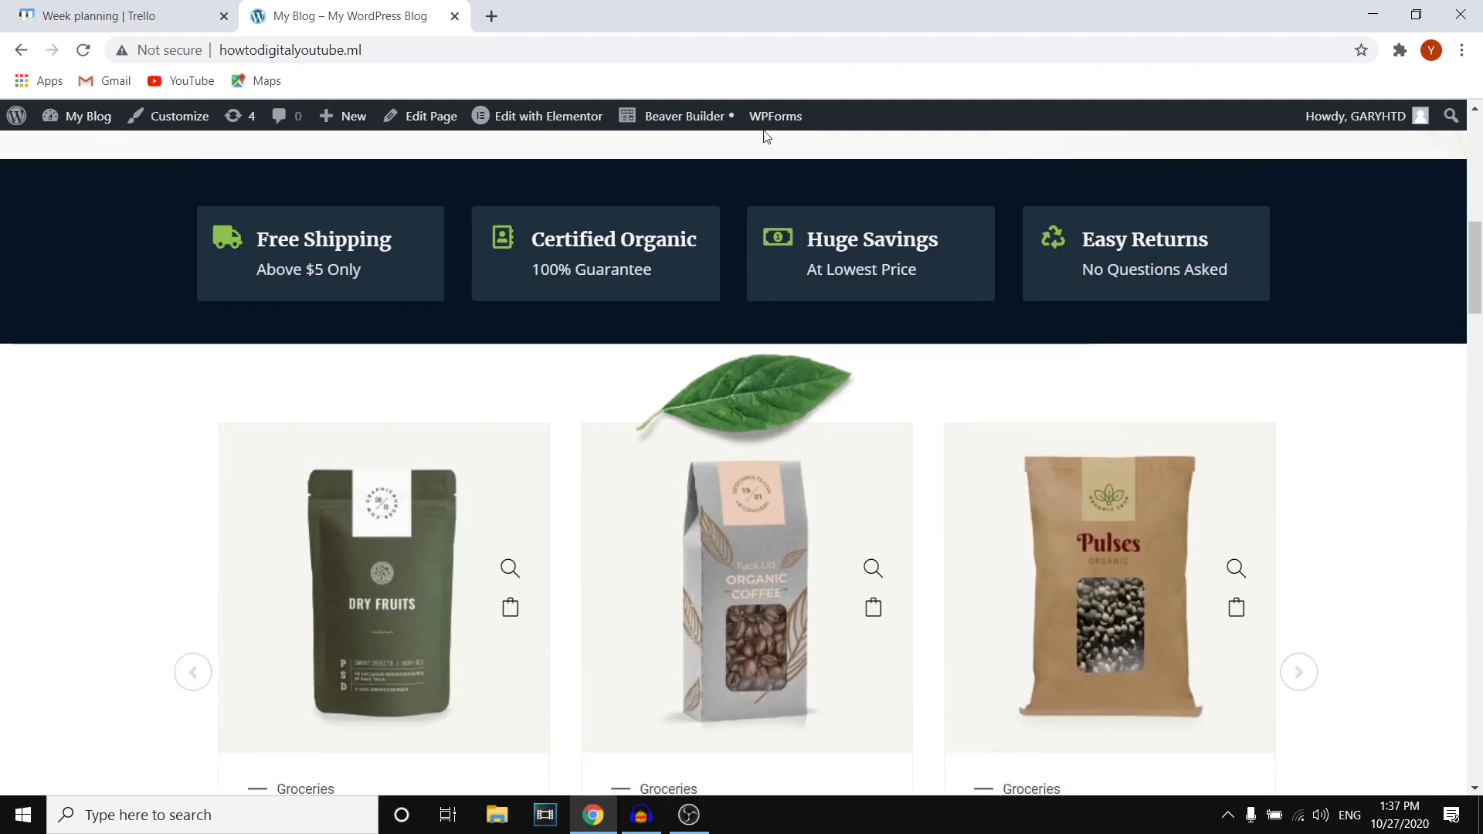
scroll(1069, 356, up, 8)
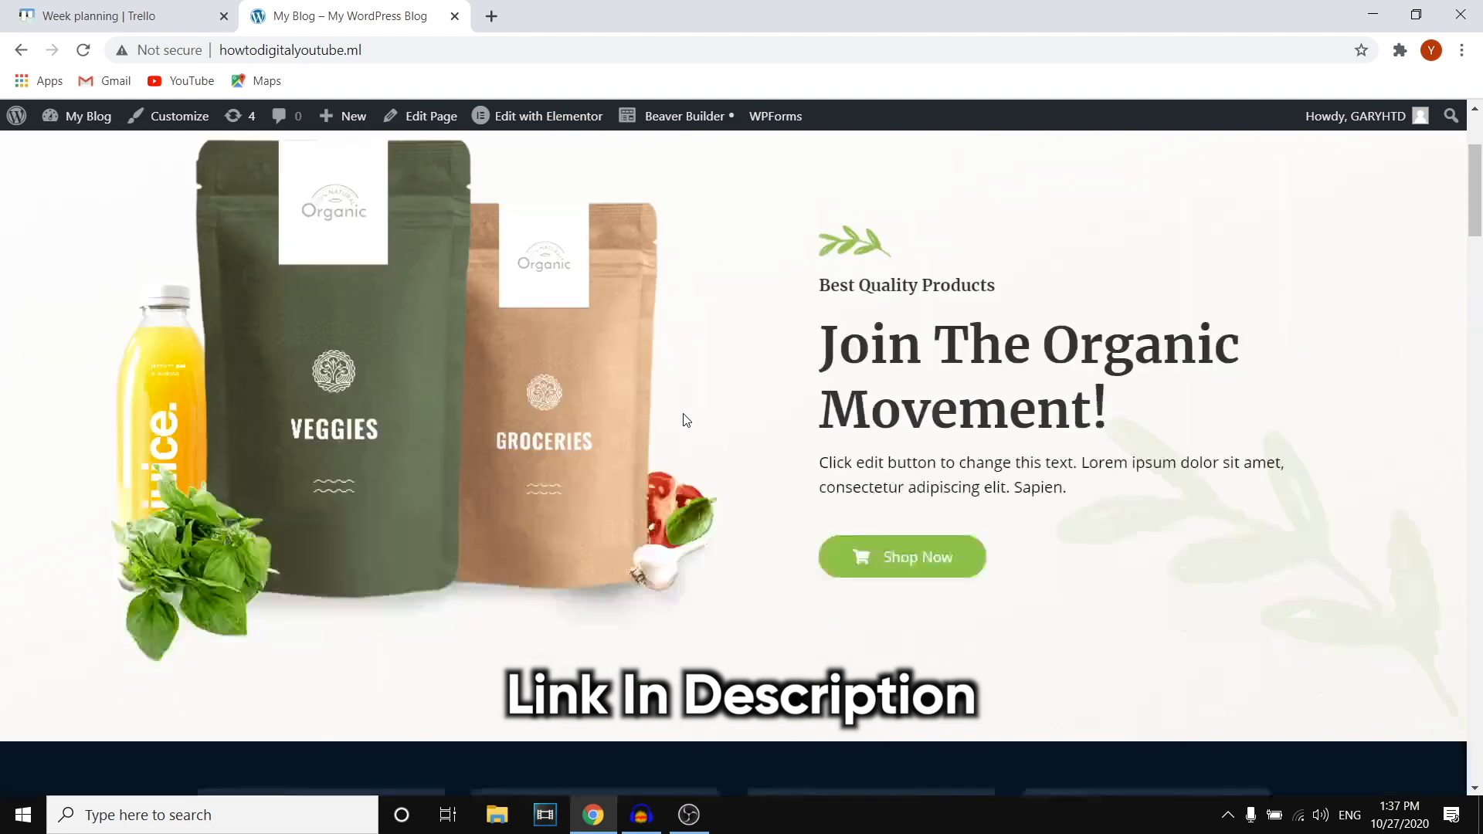
scroll(685, 421, down, 7)
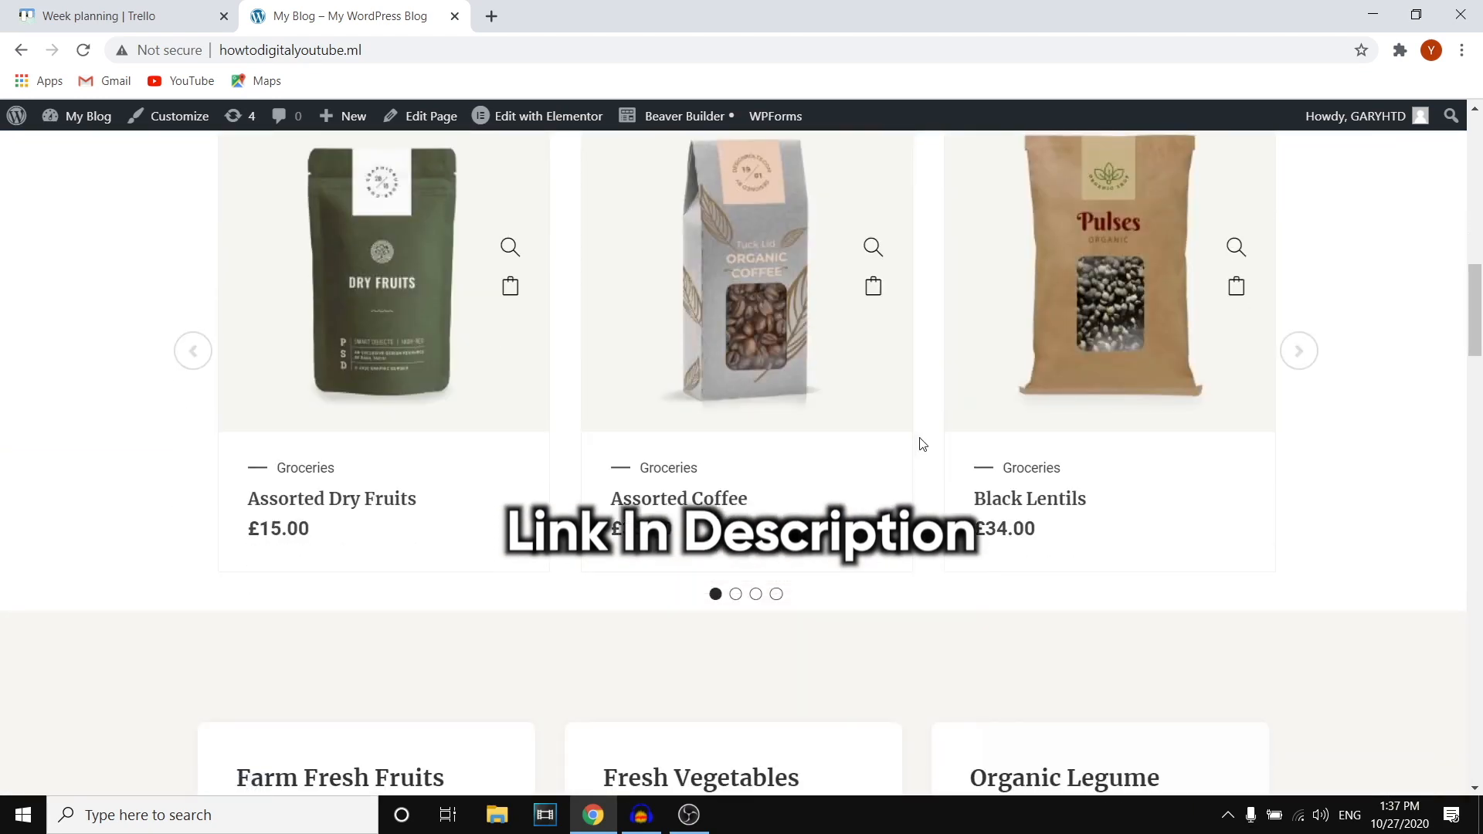
scroll(894, 563, up, 2)
scroll(1359, 348, down, 1)
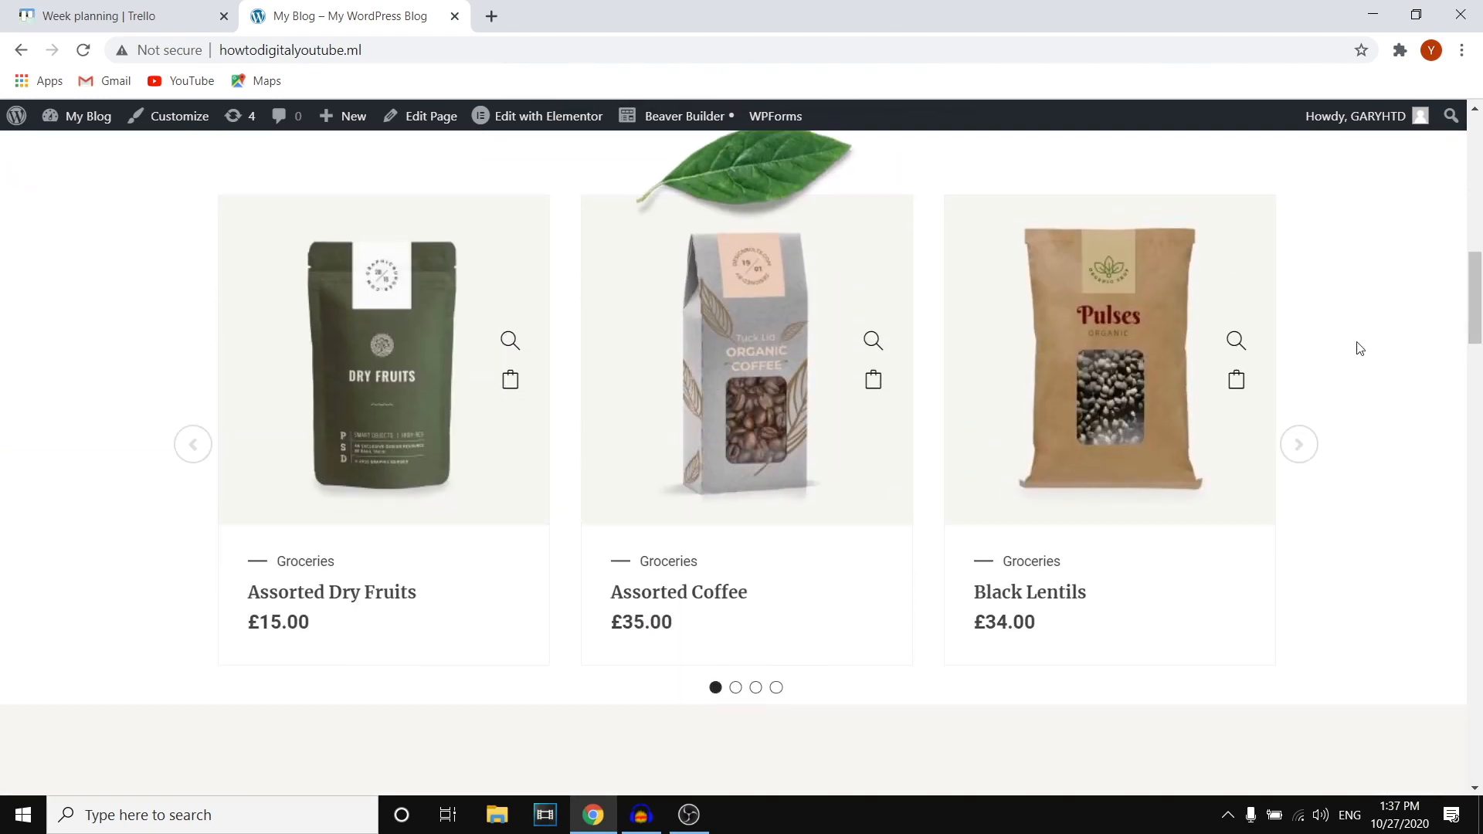
click(1298, 442)
click(1297, 443)
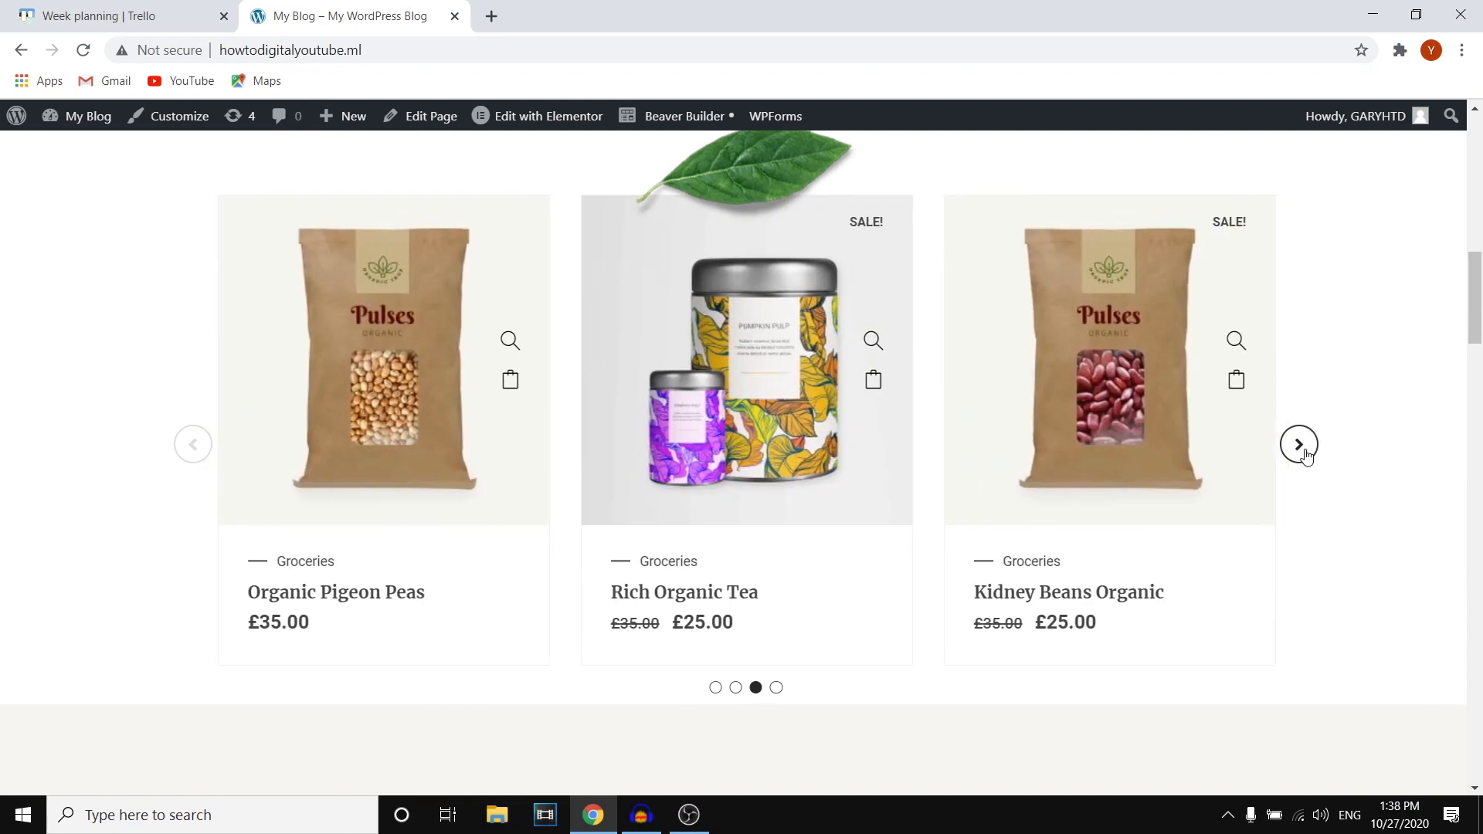
click(1296, 448)
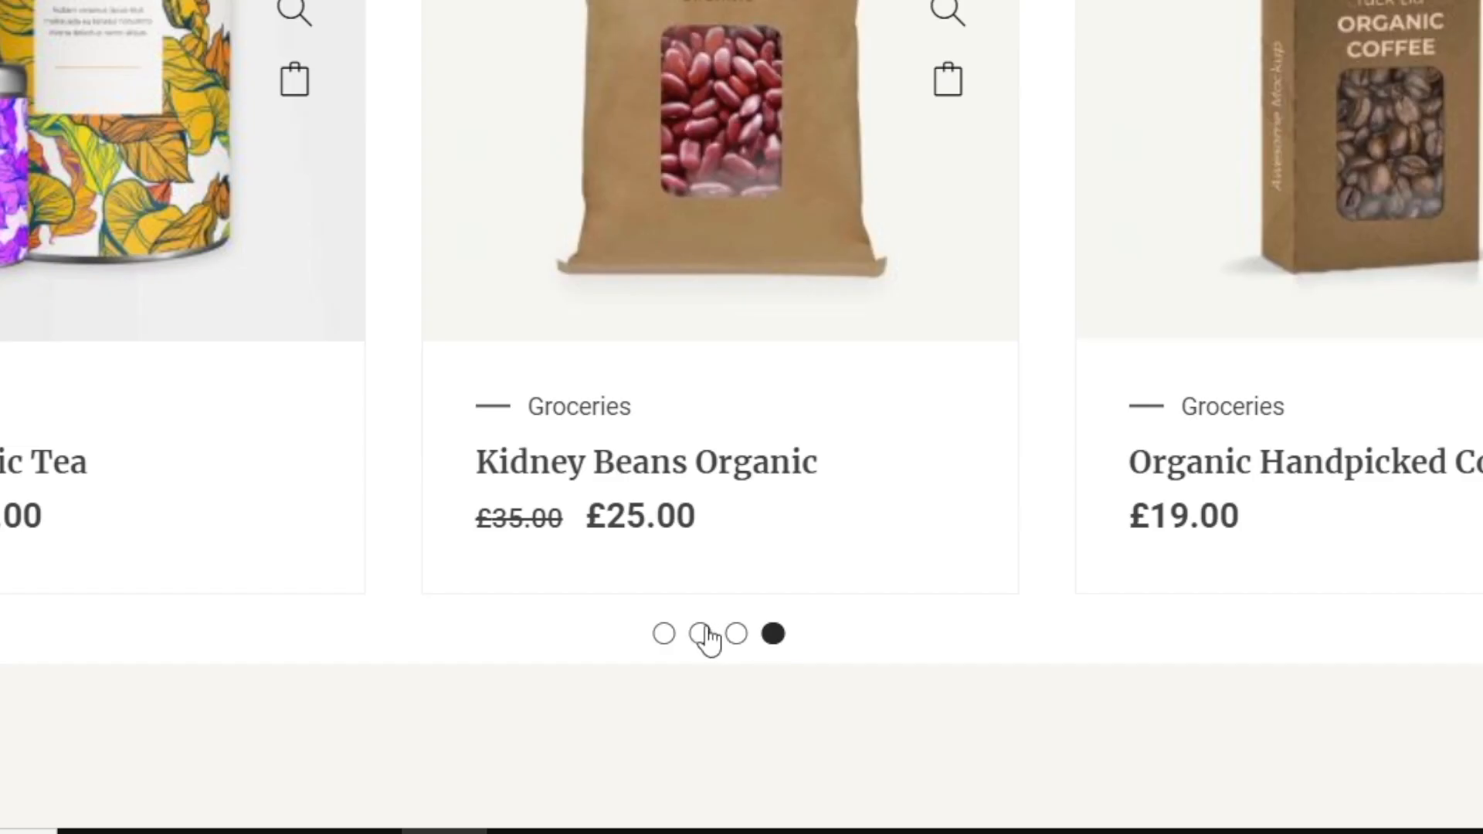
click(737, 688)
click(663, 634)
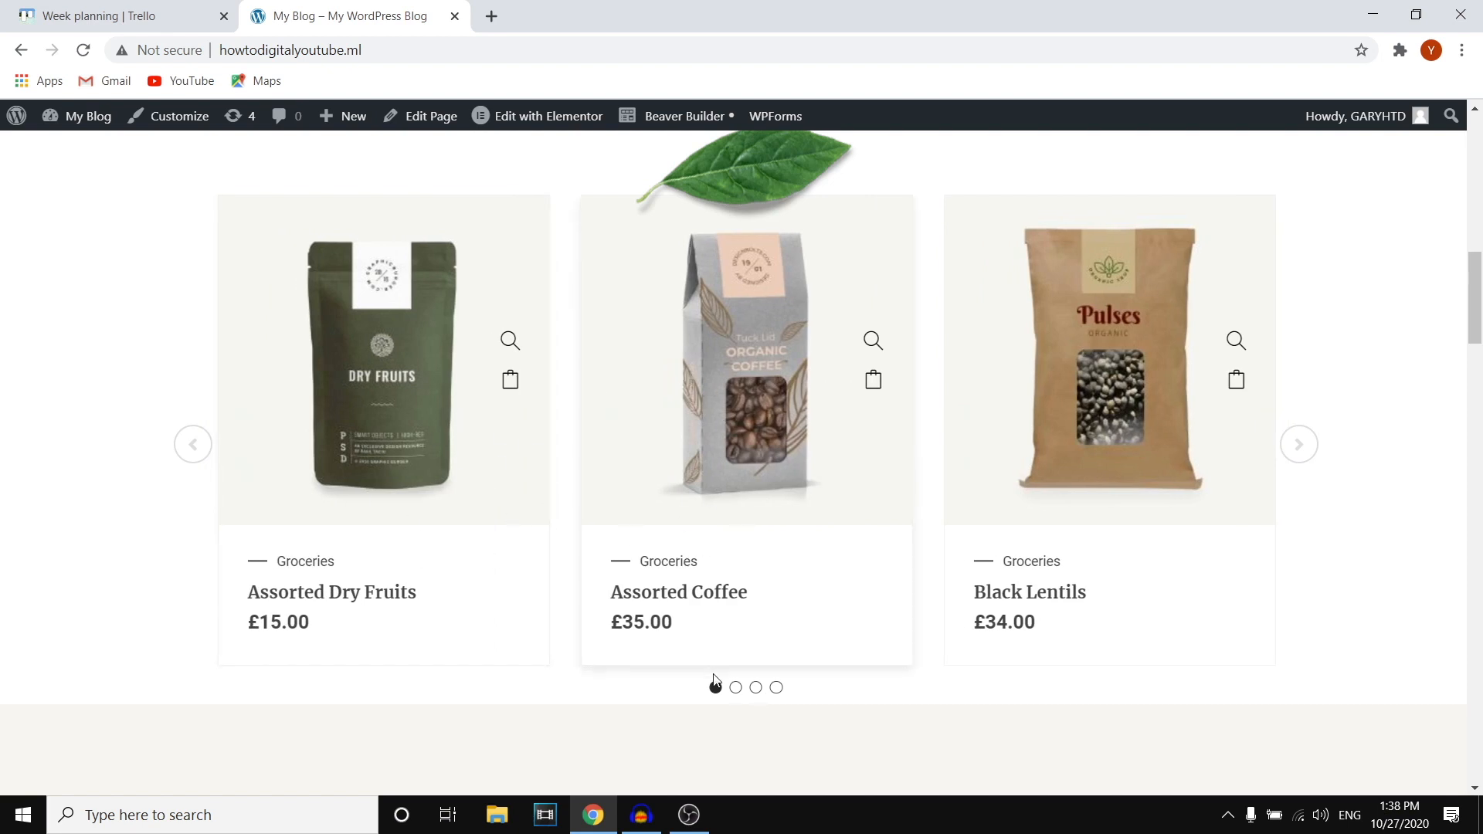
Add Assorted Dry Fruits and Assorted Coffee to the cart from the carousel, page forward to its last slide and look over the home page.
click(510, 389)
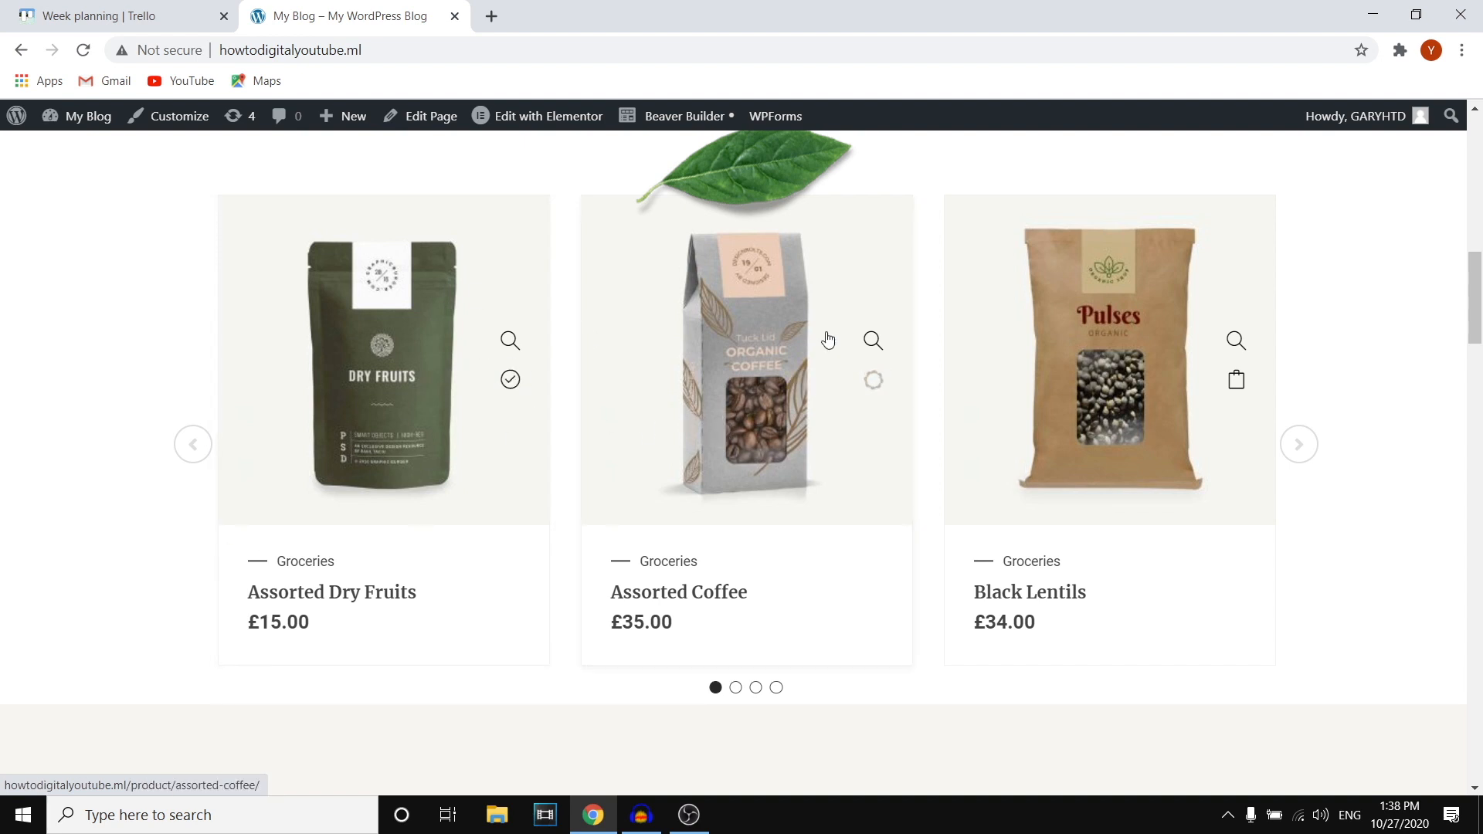
click(1299, 446)
click(1299, 446)
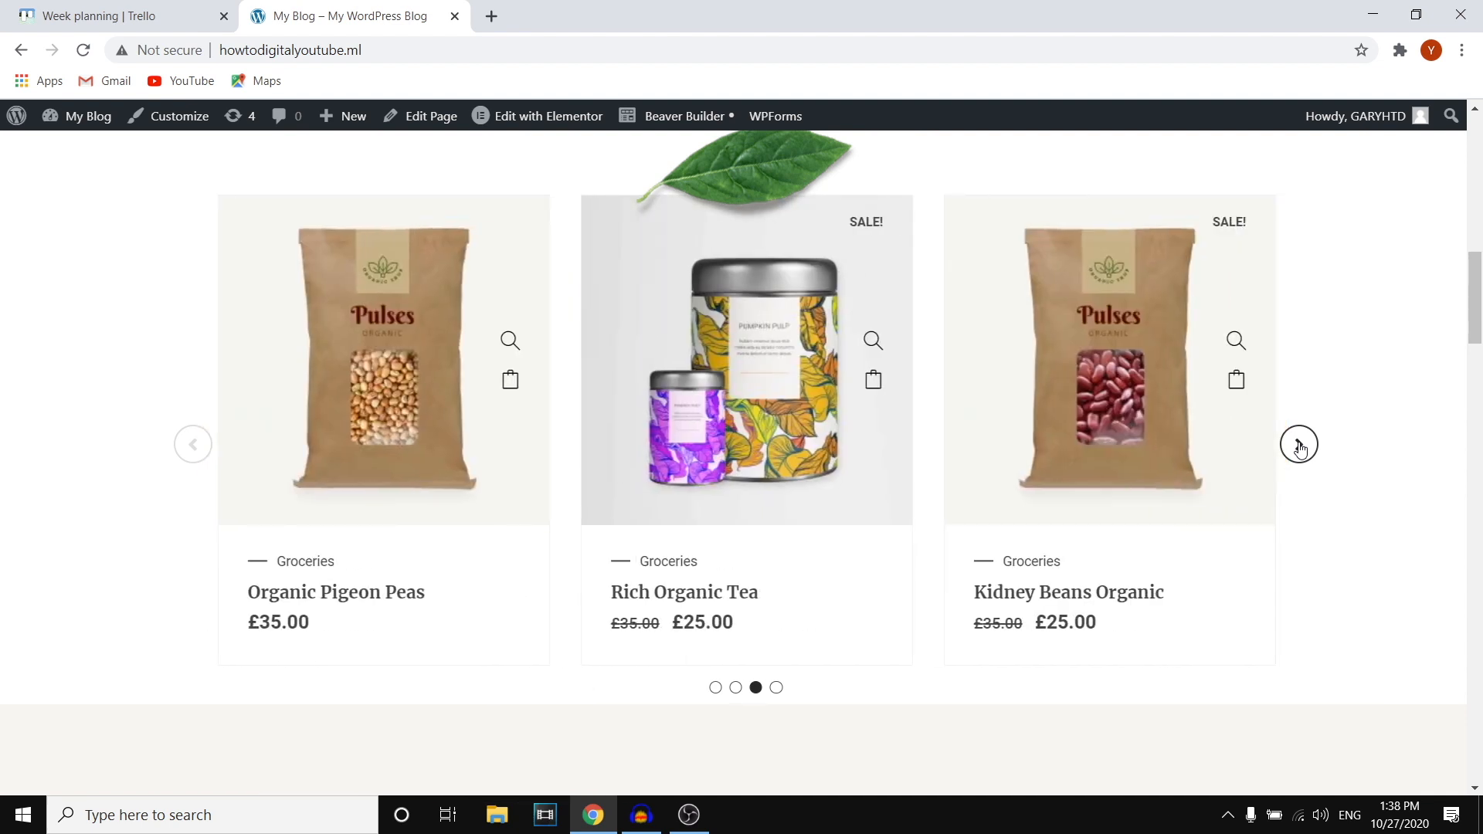
click(1299, 446)
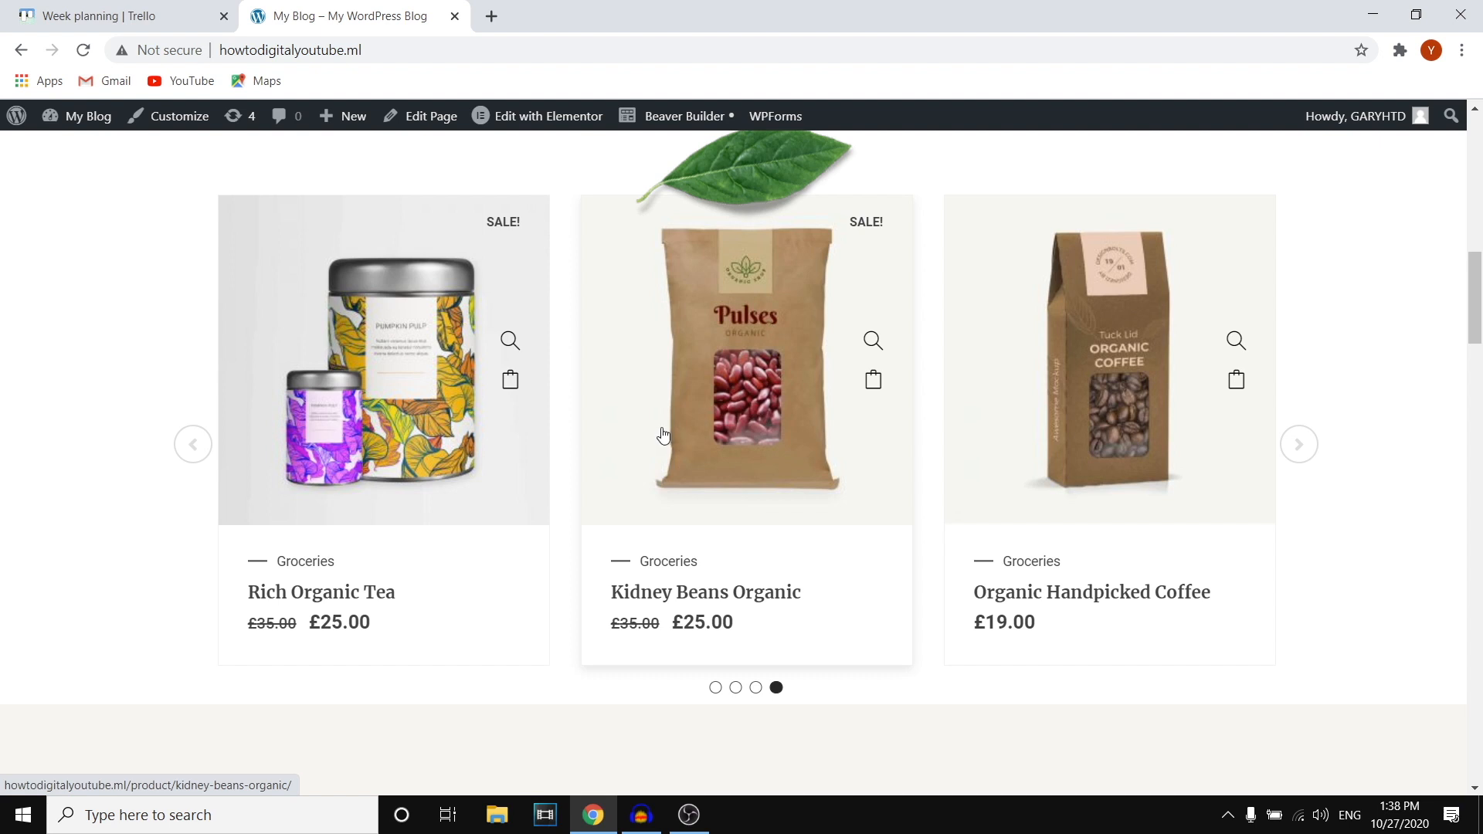
scroll(985, 405, up, 10)
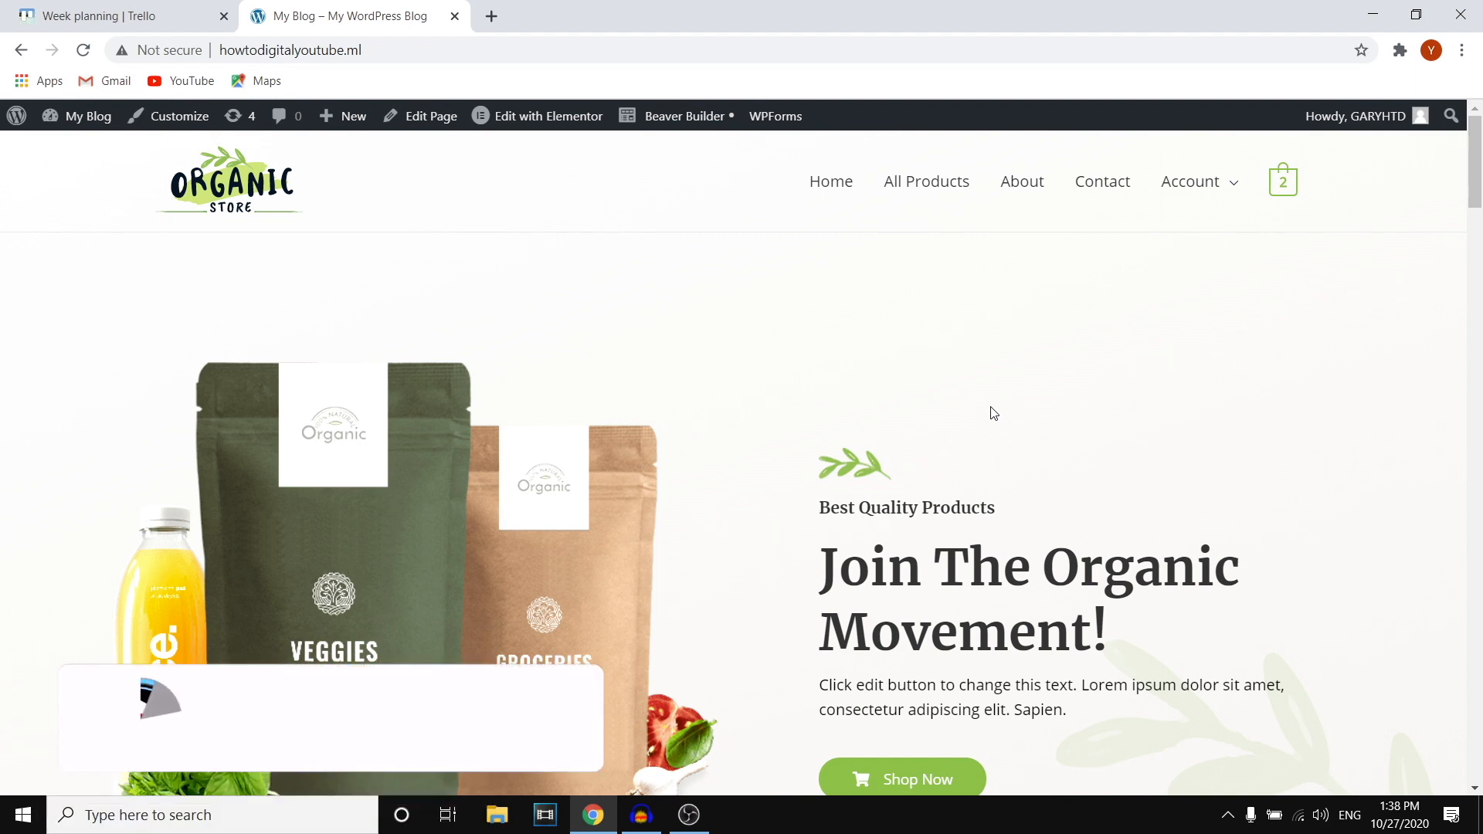
scroll(993, 413, down, 10)
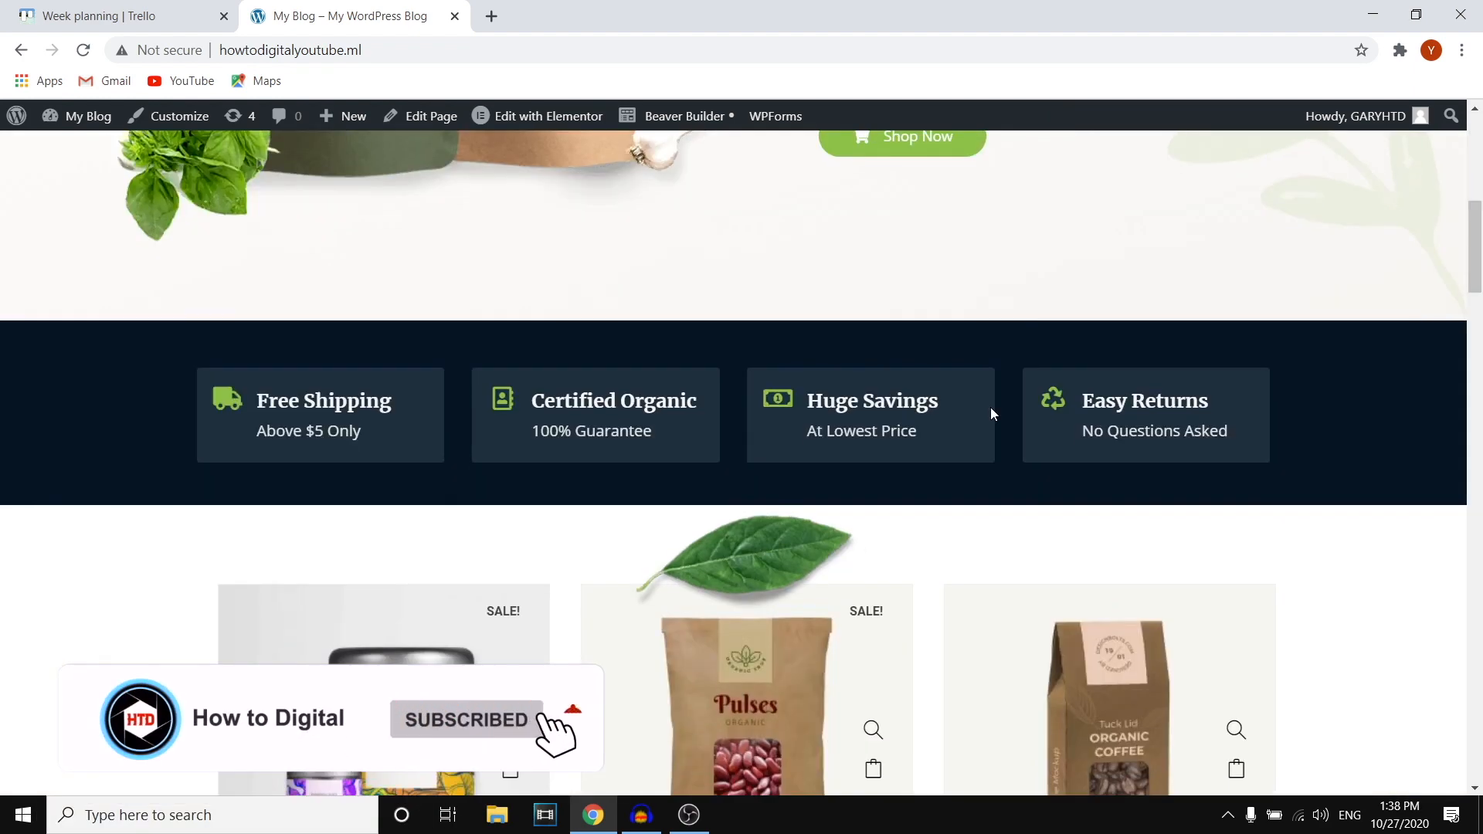